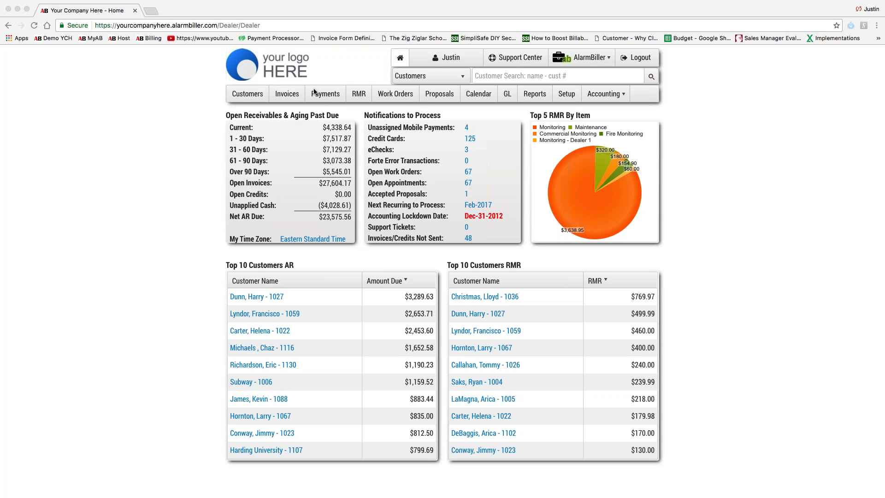
# Step: Open the Work Orders list and bring up the Setup page in a separate browser tab
pyautogui.click(394, 100)
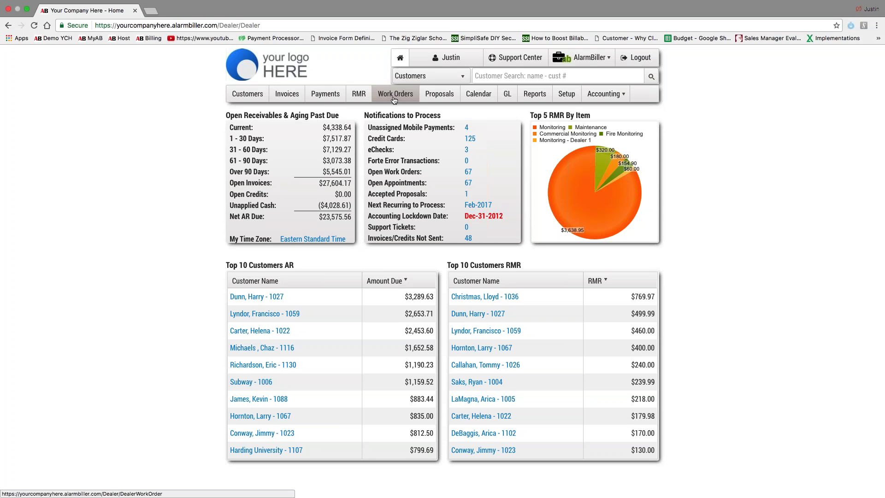
pyautogui.click(394, 99)
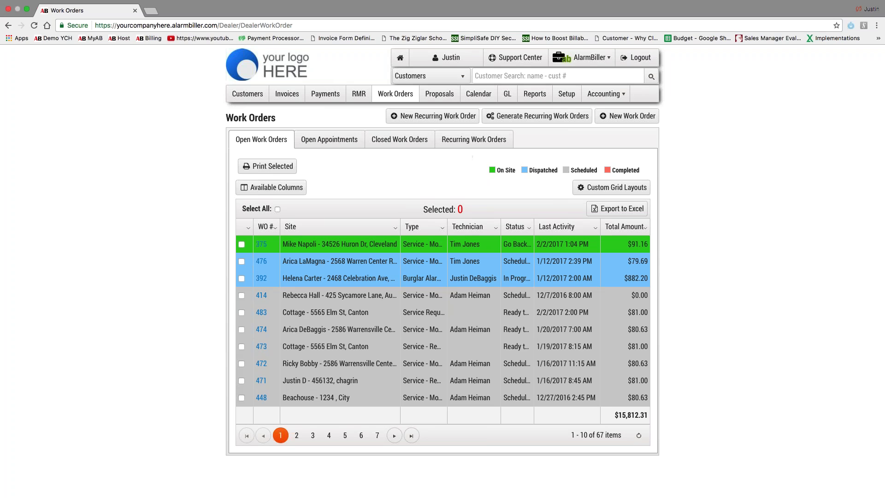
pyautogui.rightClick(567, 95)
pyautogui.click(604, 99)
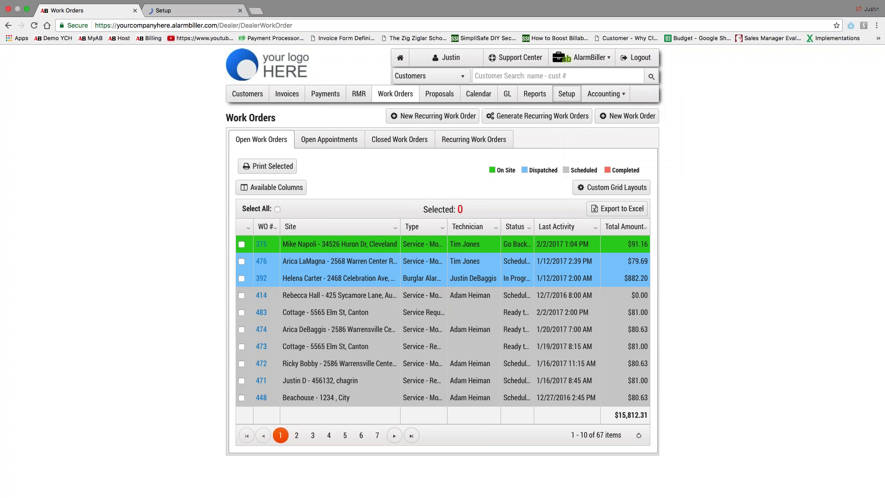
pyautogui.click(193, 11)
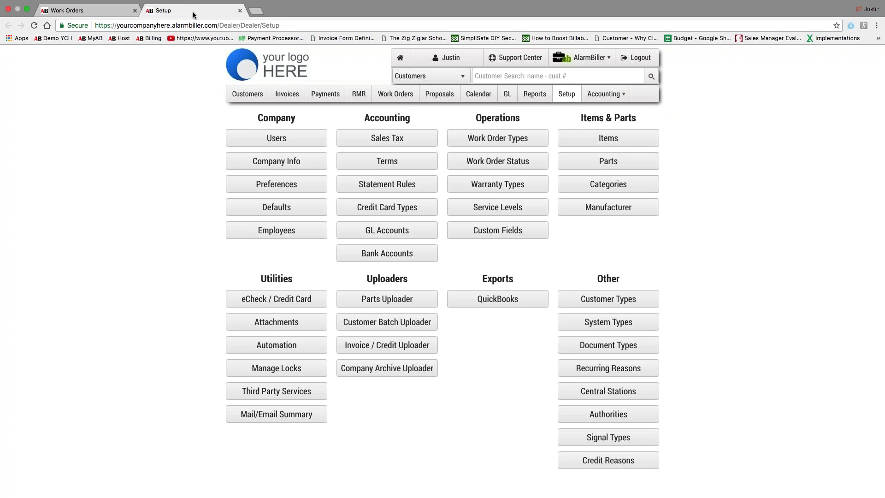
# Step: Open Work Order Types from the Setup page in a separate tab and review both pages of types
pyautogui.rightClick(525, 146)
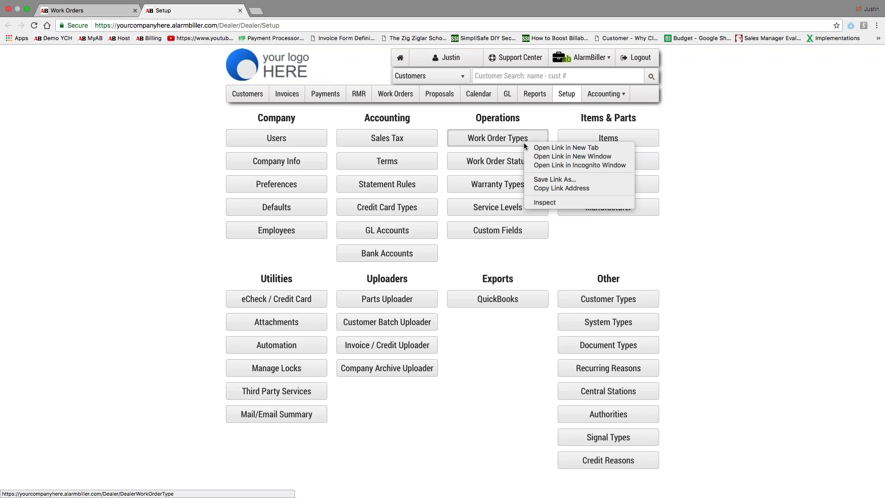
pyautogui.click(553, 148)
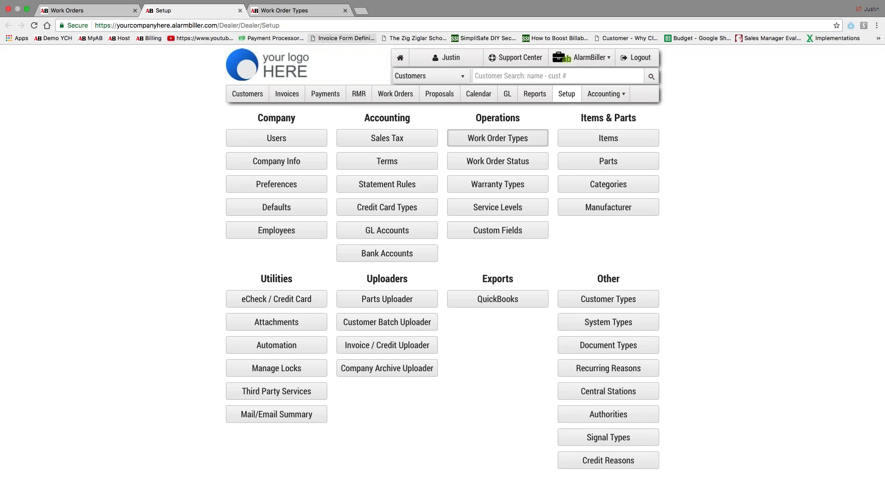
pyautogui.click(300, 14)
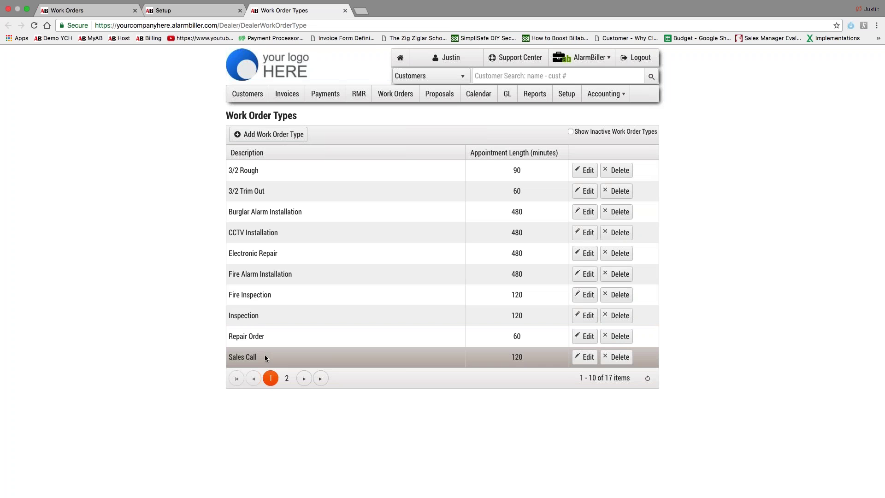
pyautogui.click(287, 378)
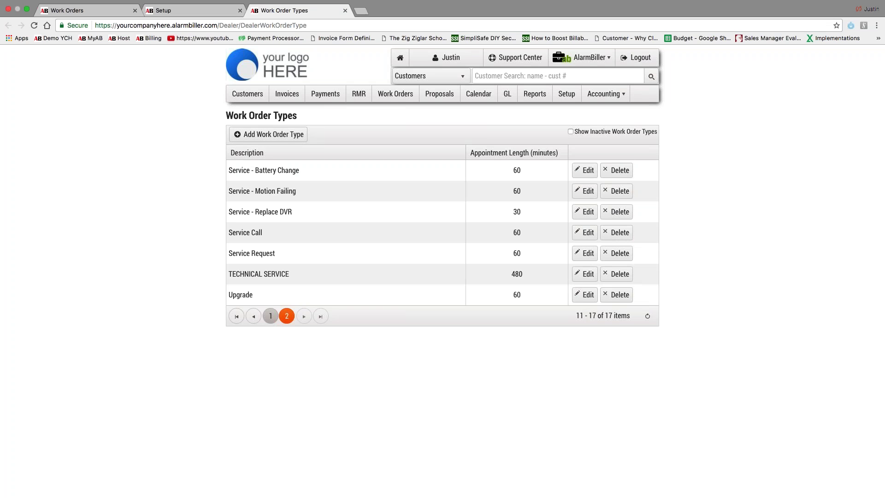
pyautogui.click(271, 316)
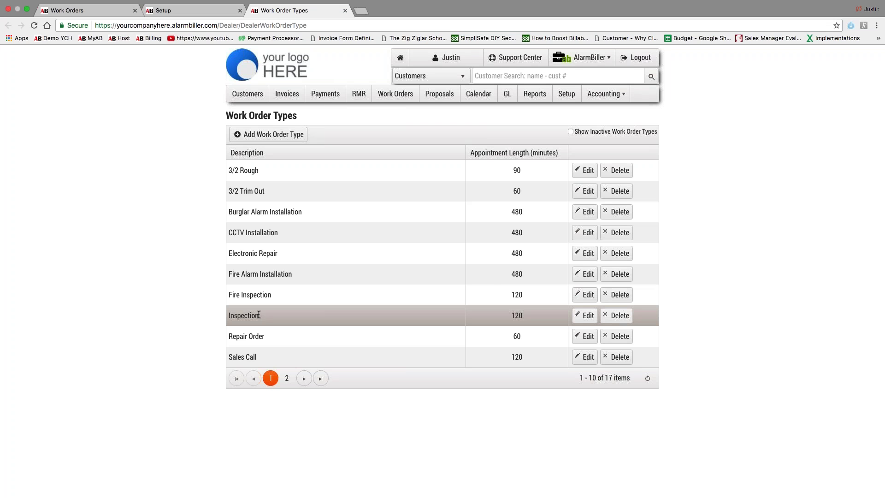
# Step: Open Work Order Status from the Setup page in a separate tab and review both pages of statuses
pyautogui.click(214, 13)
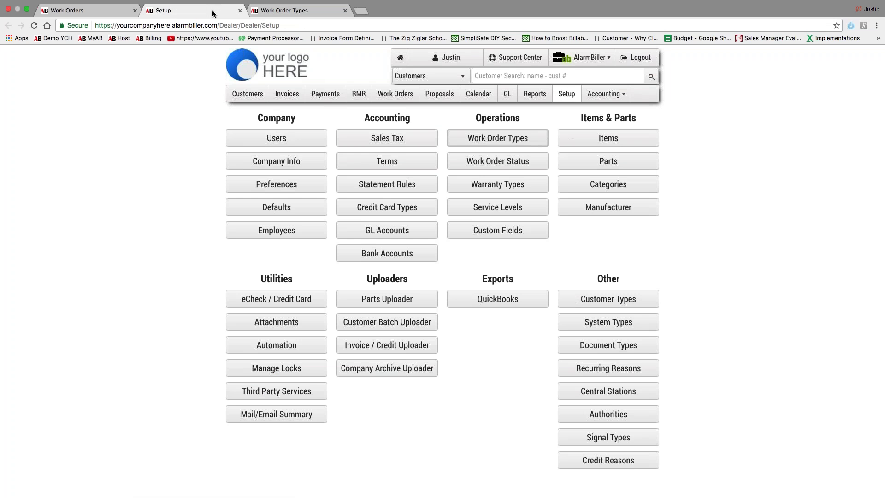
pyautogui.rightClick(501, 167)
pyautogui.click(526, 172)
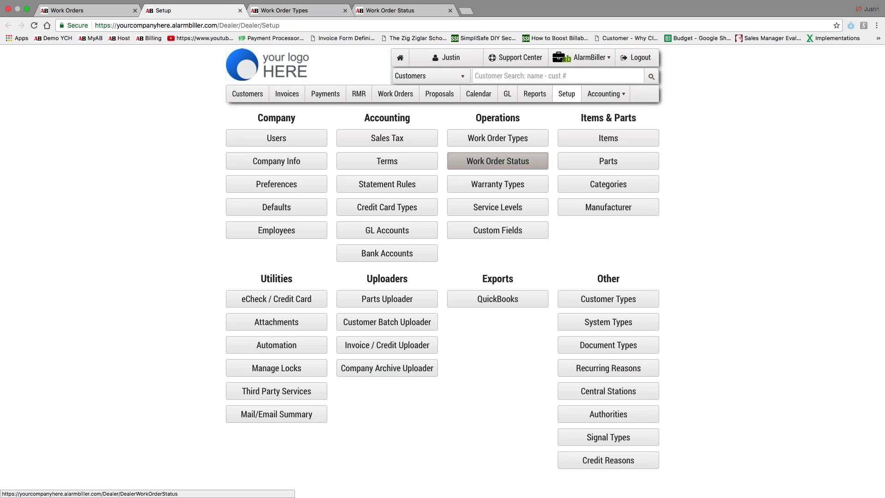
pyautogui.click(423, 14)
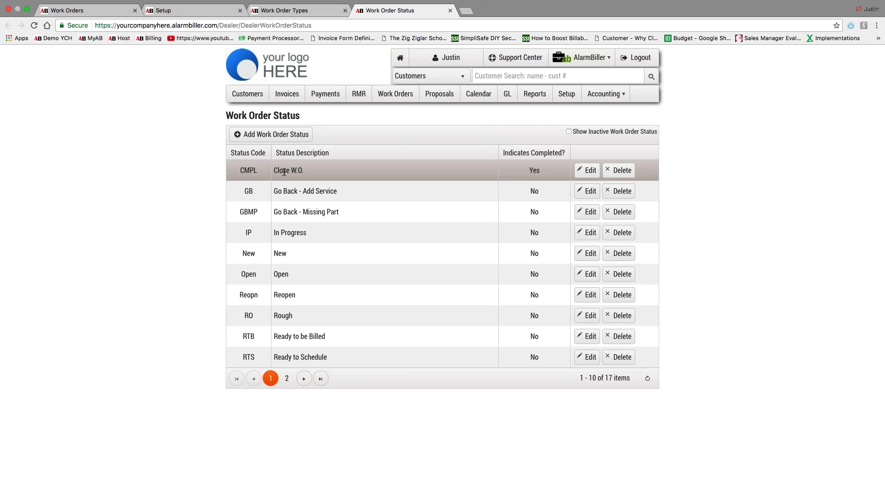
pyautogui.moveTo(275, 170); pyautogui.dragTo(306, 171)
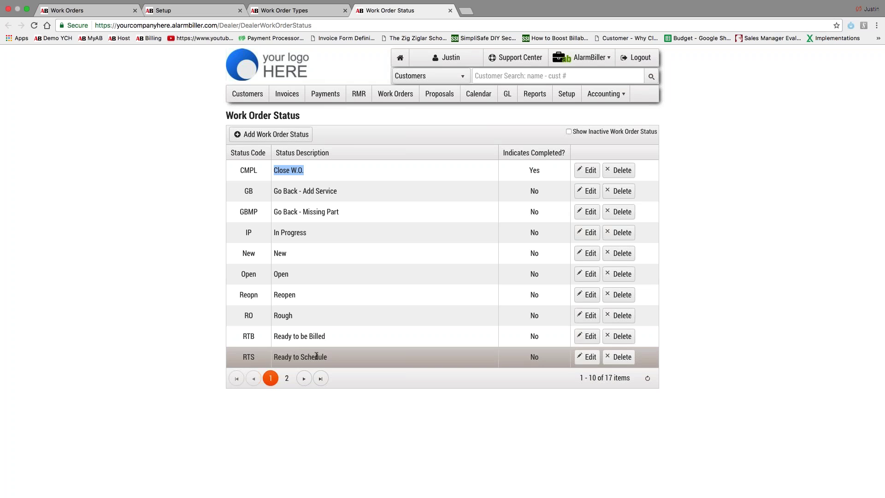
pyautogui.click(287, 378)
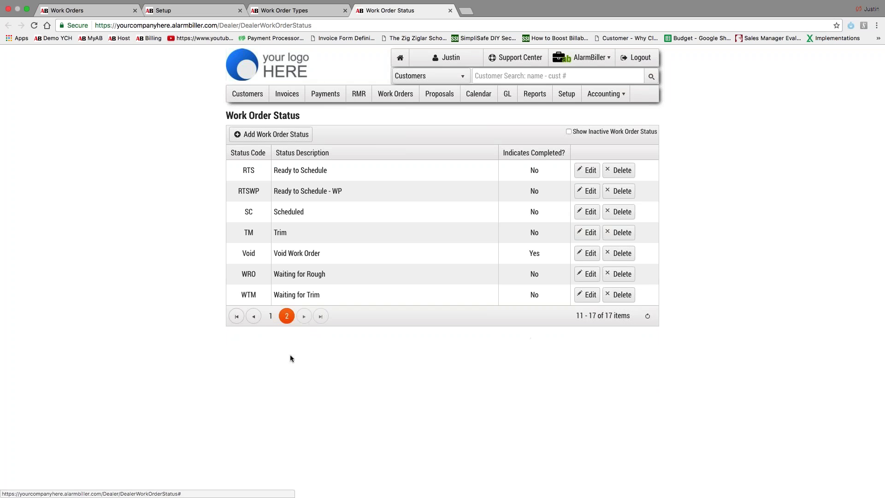
pyautogui.click(270, 317)
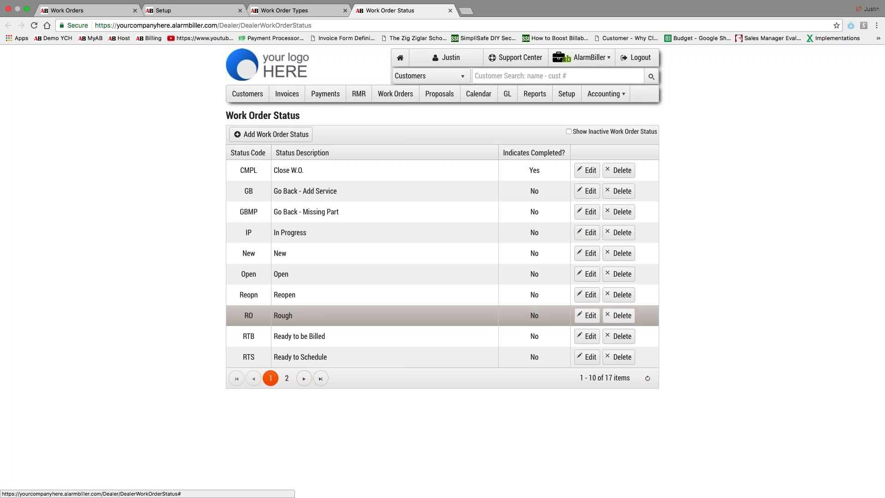
# Step: Close the Work Order Status and Work Order Types tabs, and view the system Defaults in a separate tab
pyautogui.click(450, 10)
pyautogui.click(346, 11)
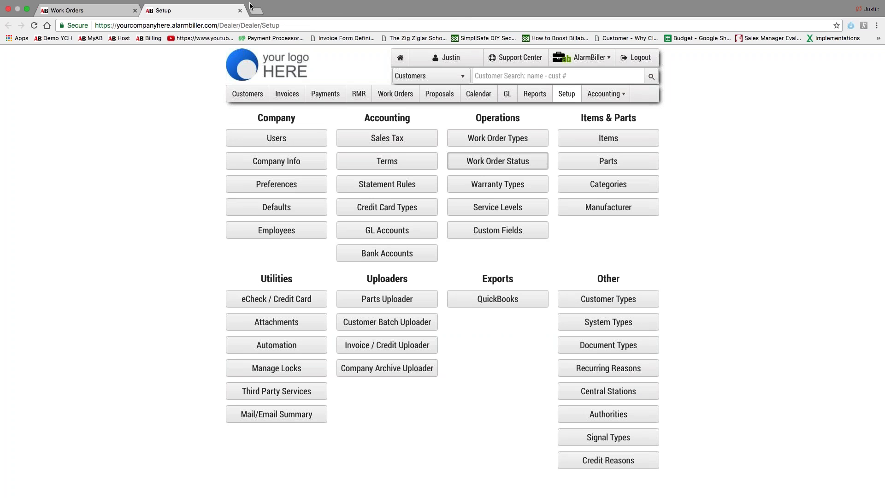
pyautogui.rightClick(300, 211)
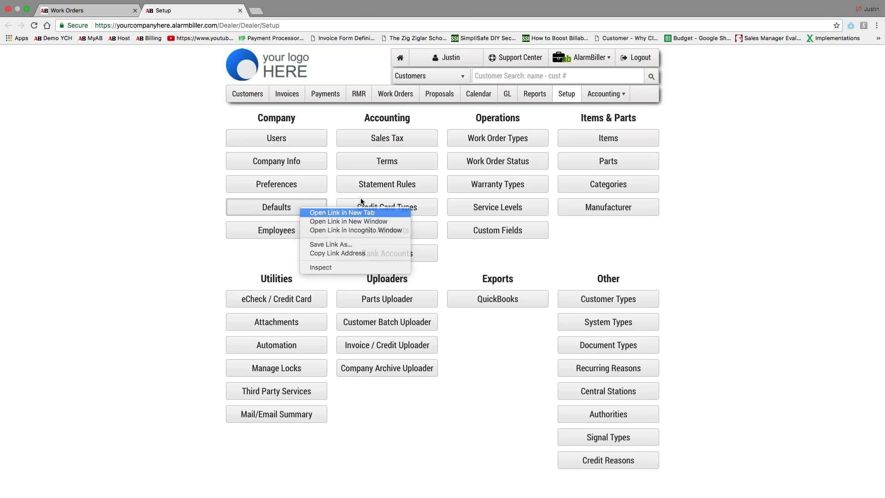
pyautogui.click(330, 215)
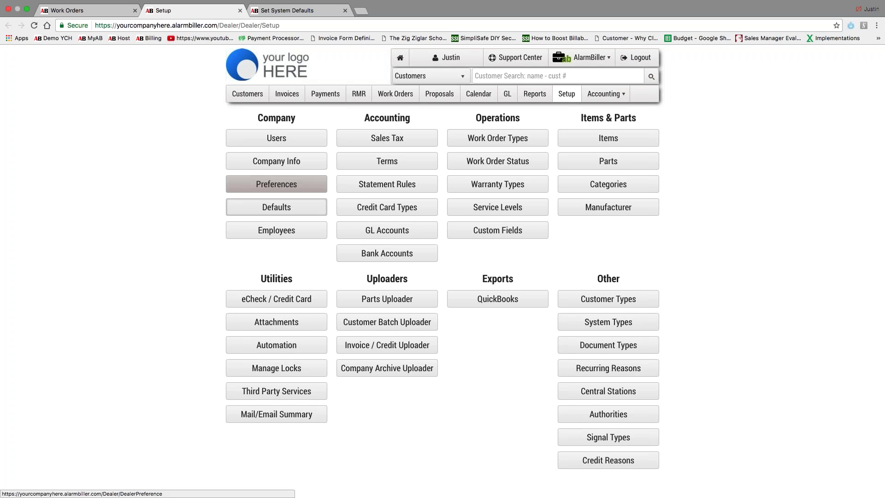
pyautogui.click(288, 210)
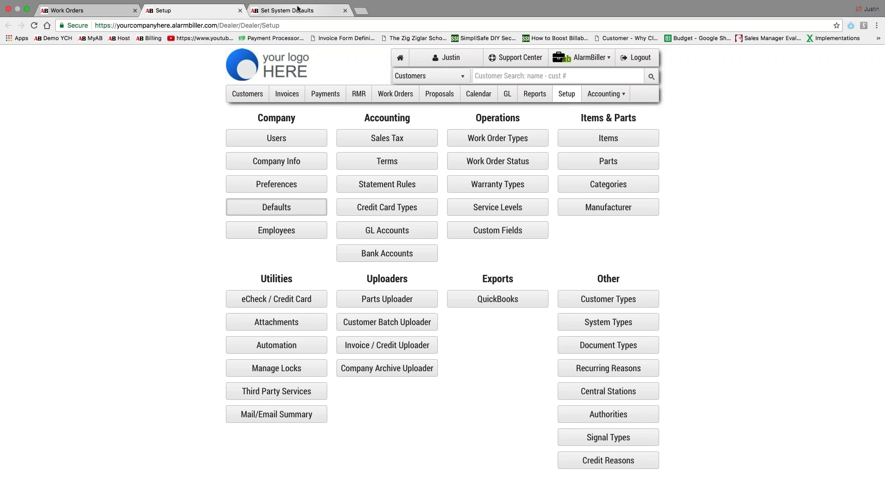
pyautogui.click(321, 13)
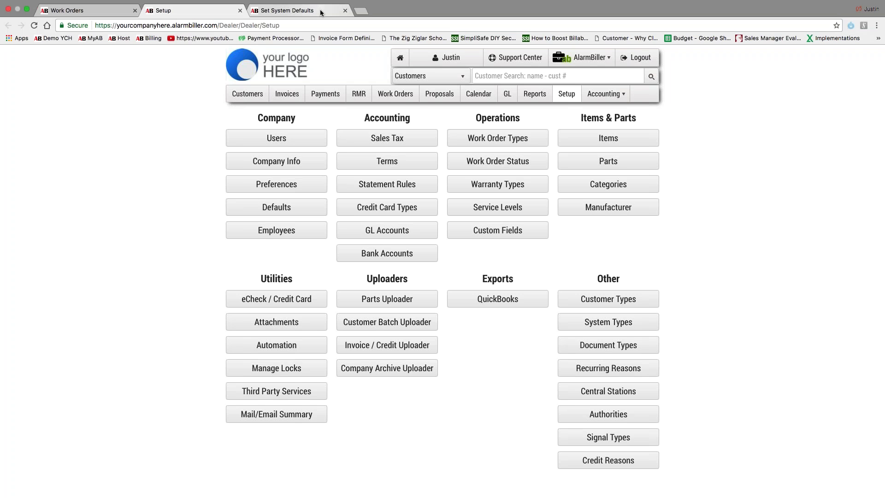
pyautogui.click(321, 12)
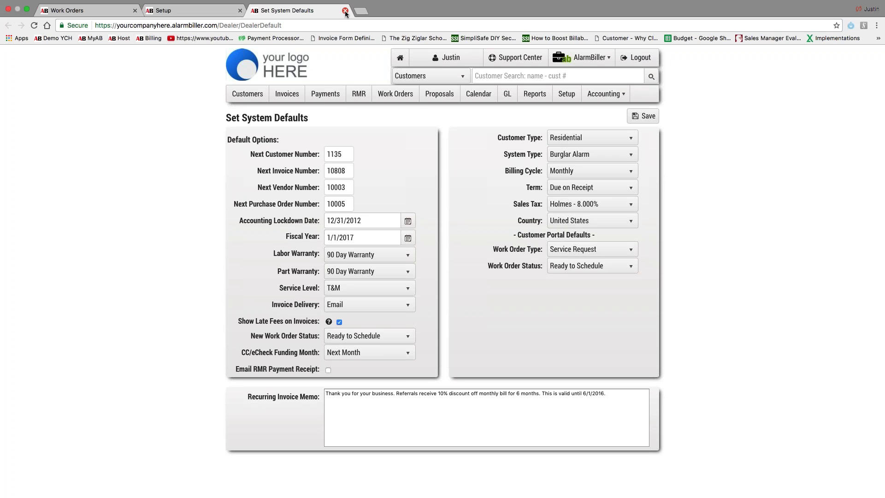
# Step: Open the scheduled work order last active 12/7/2016 8:00 AM from the open list and examine its Type and Status options
pyautogui.click(105, 15)
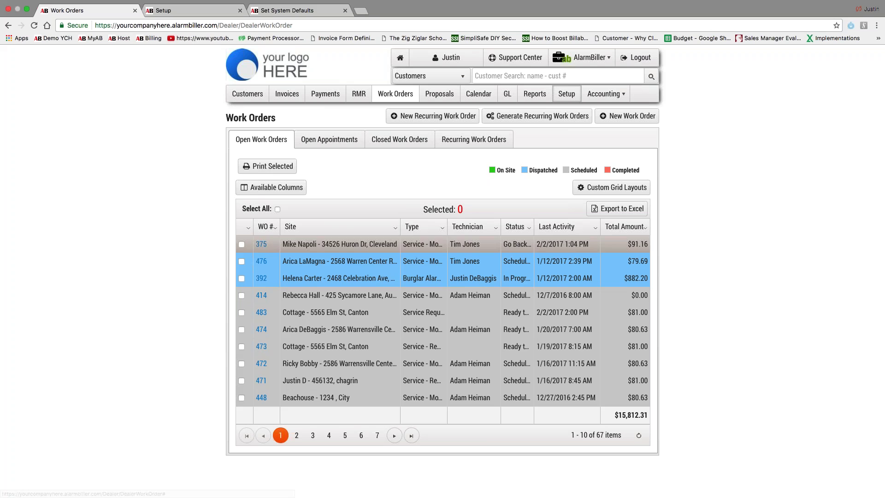
pyautogui.click(261, 295)
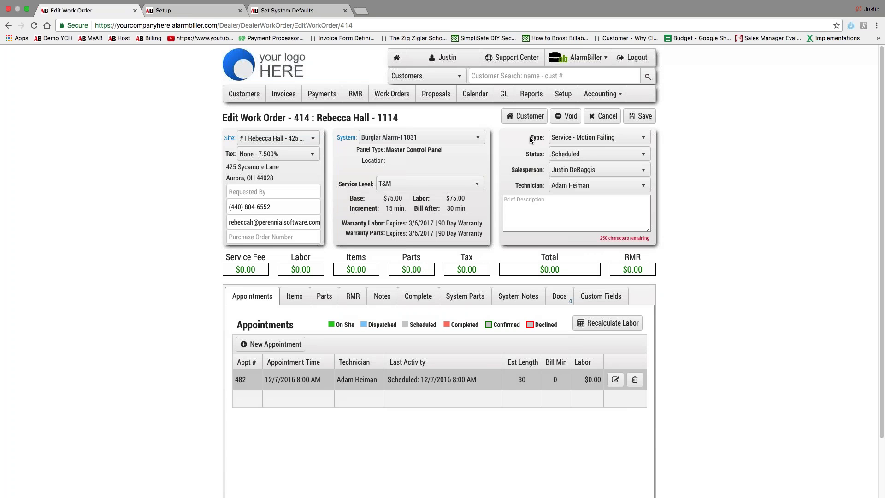
pyautogui.click(565, 139)
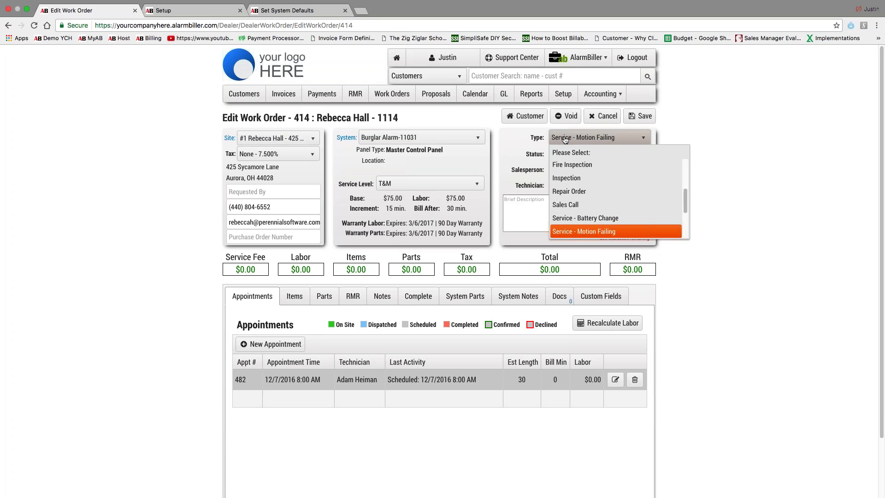
pyautogui.click(565, 139)
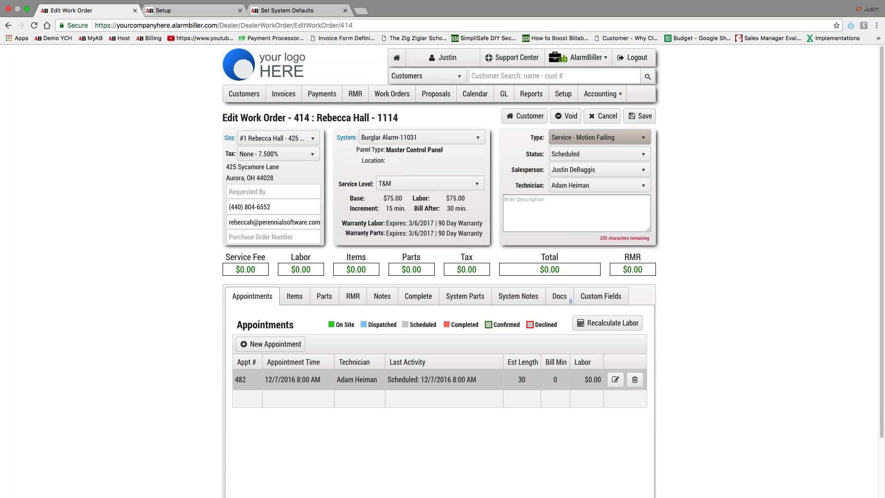
pyautogui.click(574, 154)
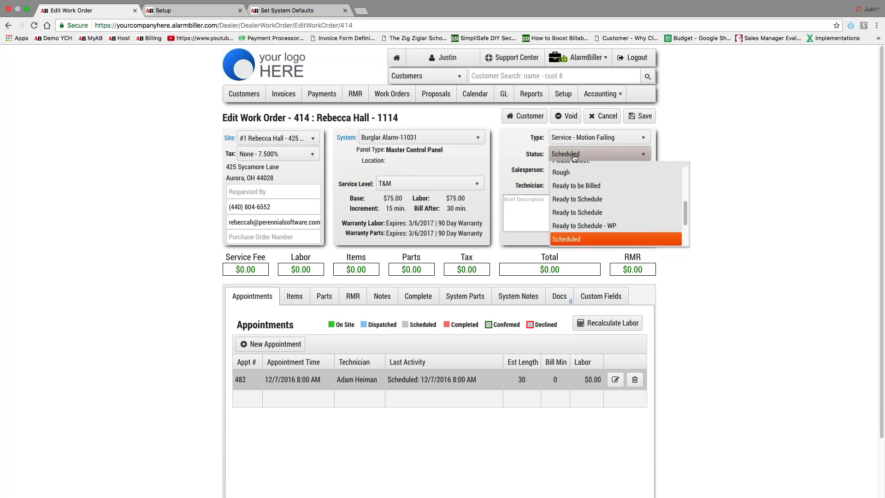
# Step: Leave the work order without saving and close the extra tabs, keeping only the Work Orders list open
pyautogui.hotkey('ctrl', 'Tab')
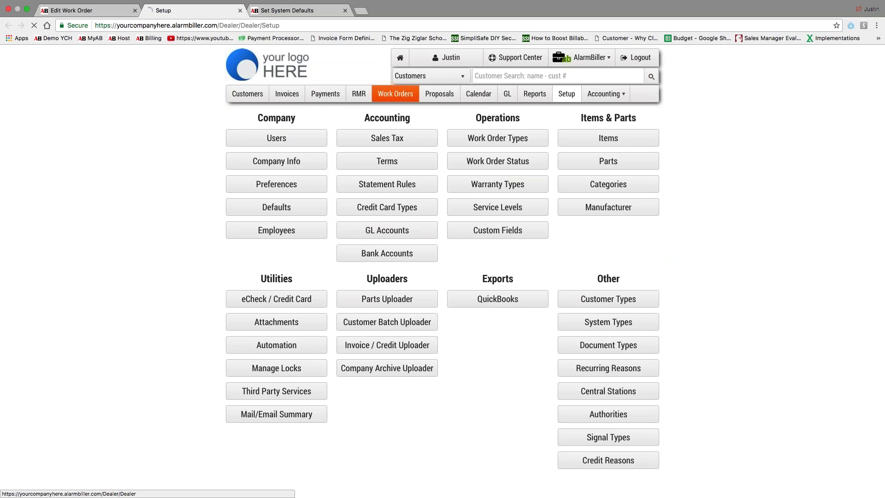
pyautogui.click(108, 11)
pyautogui.press('super+w')
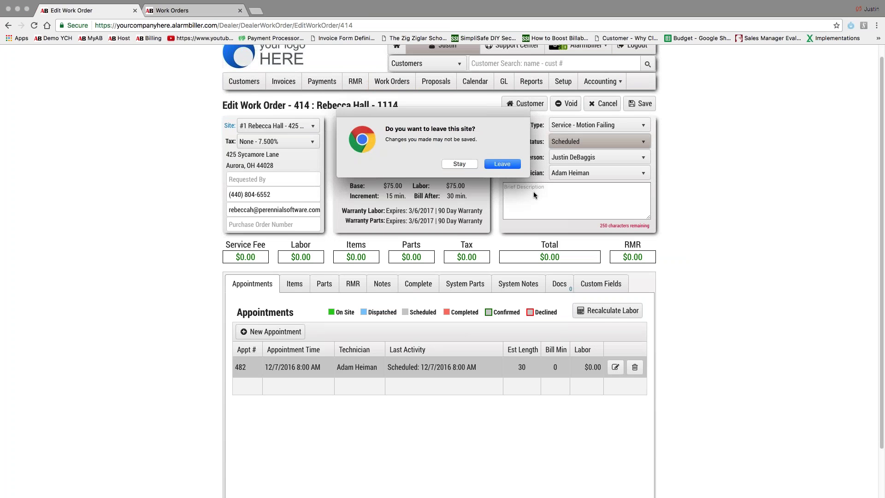
pyautogui.click(509, 165)
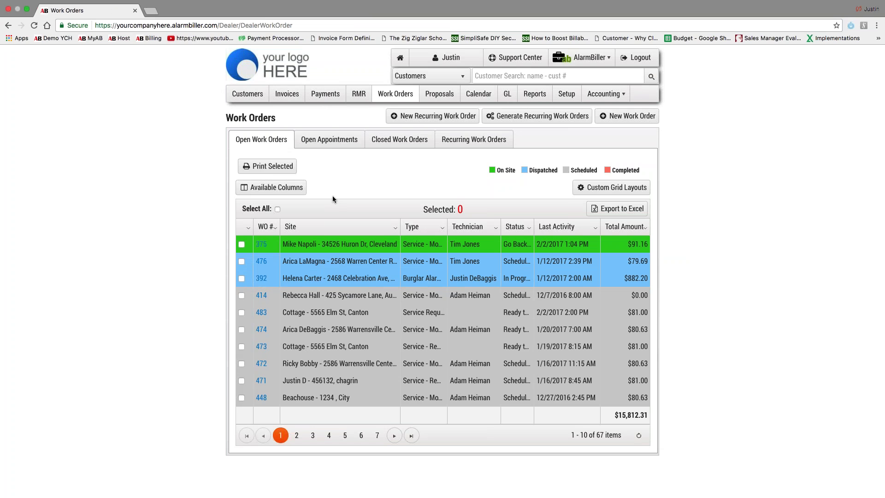
# Step: Review the open appointments, and view the details of the first closed work order in a separate tab before returning to the closed list
pyautogui.click(328, 144)
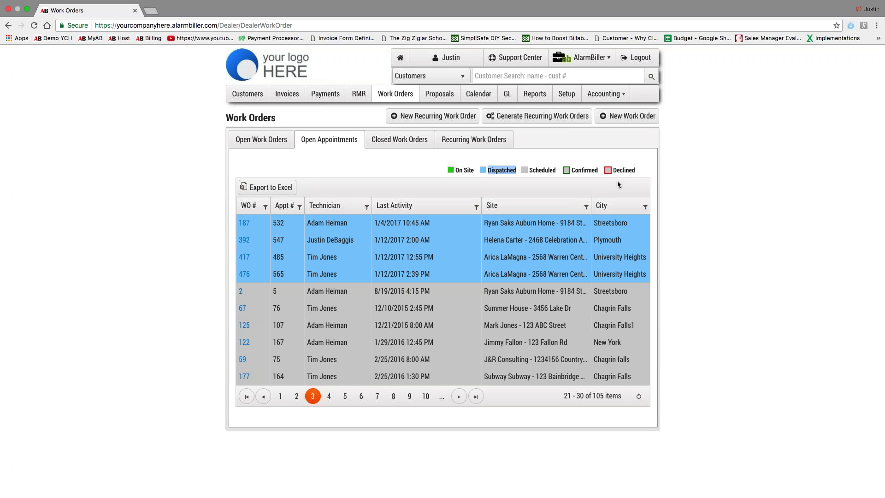
pyautogui.click(384, 145)
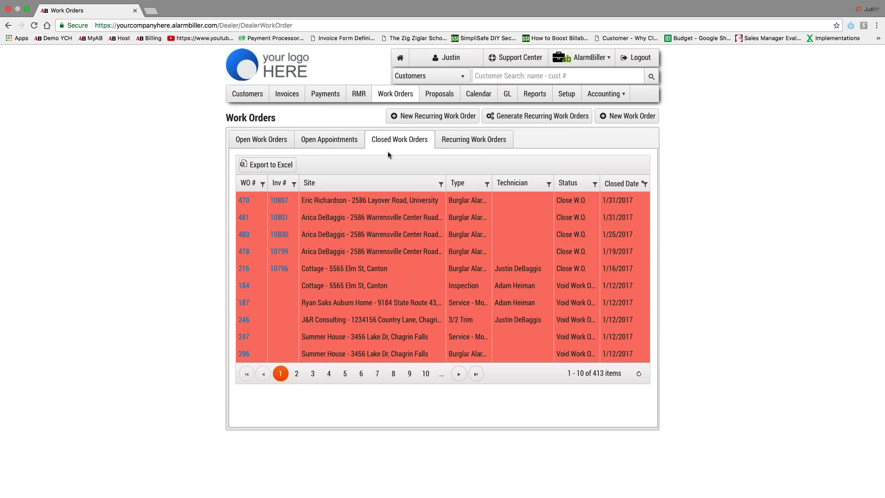
pyautogui.rightClick(244, 204)
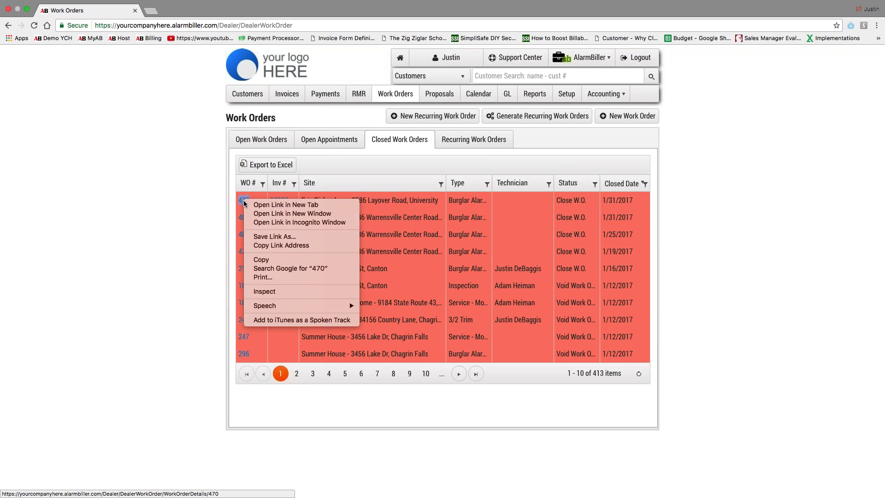
pyautogui.click(272, 205)
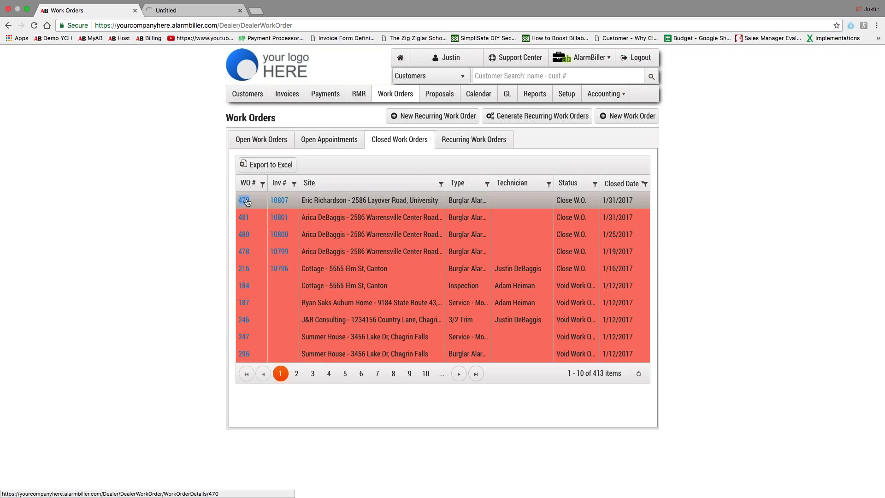
pyautogui.click(200, 17)
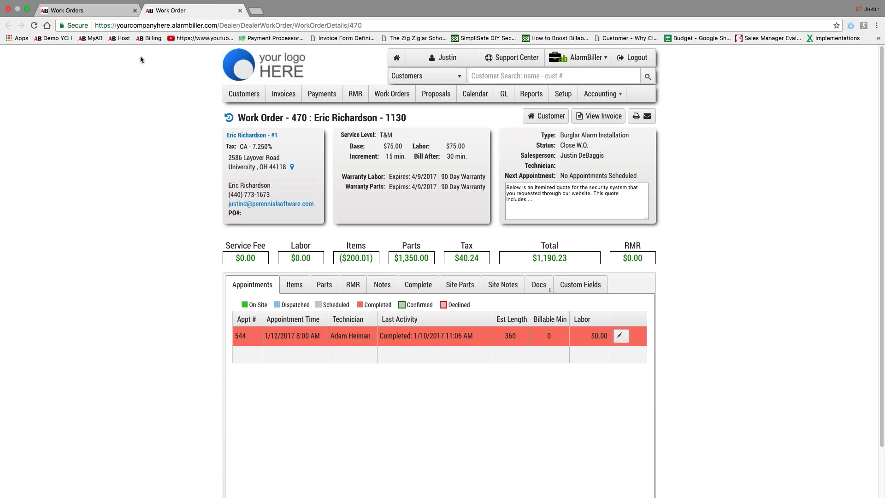
pyautogui.click(99, 14)
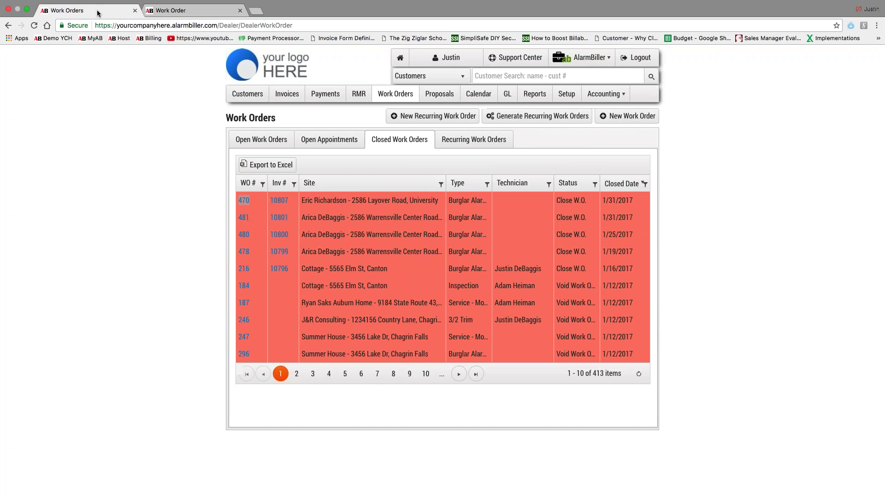
# Step: View the recurring work orders, and return to the open list to try selecting all work orders and clear the selection
pyautogui.click(487, 146)
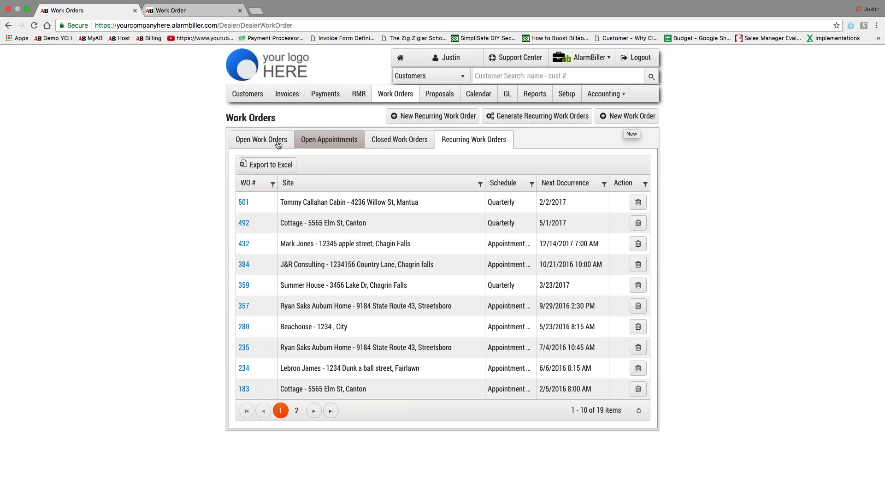
pyautogui.click(253, 141)
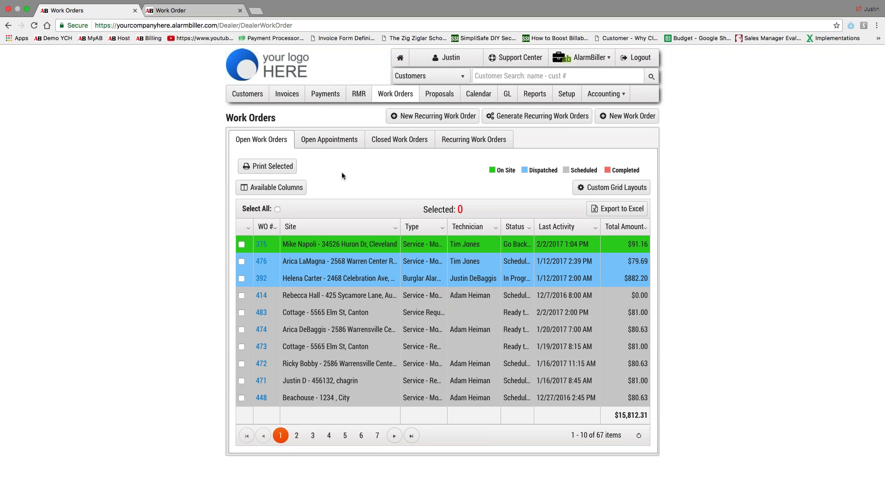
pyautogui.click(278, 209)
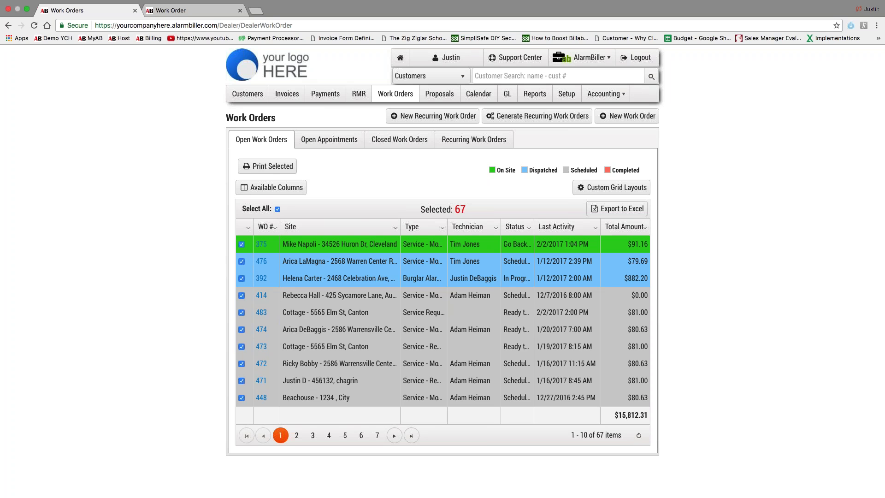
pyautogui.click(278, 209)
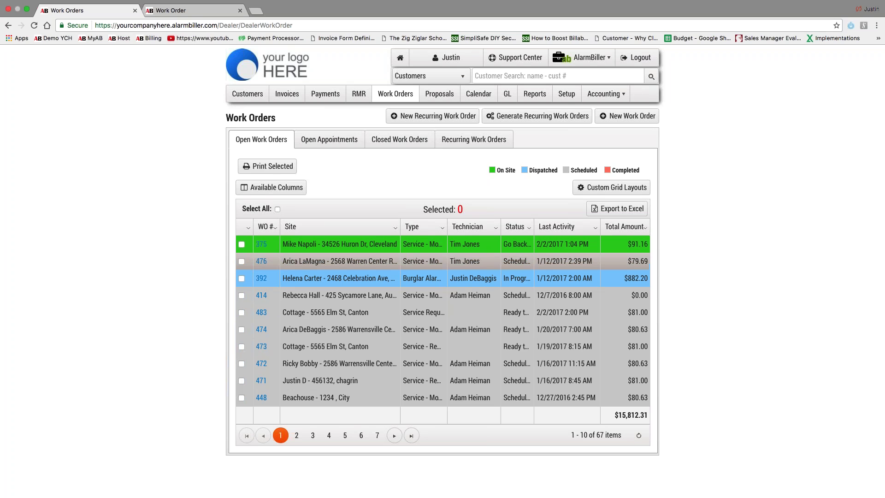
# Step: Select the first four open work orders and print the selection, confirming the print
pyautogui.click(241, 244)
pyautogui.click(242, 261)
pyautogui.click(242, 278)
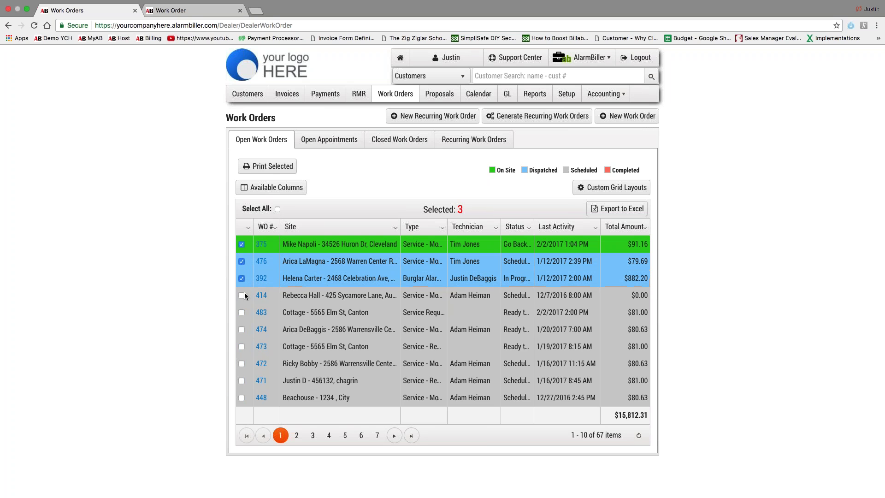
pyautogui.click(242, 295)
pyautogui.rightClick(286, 167)
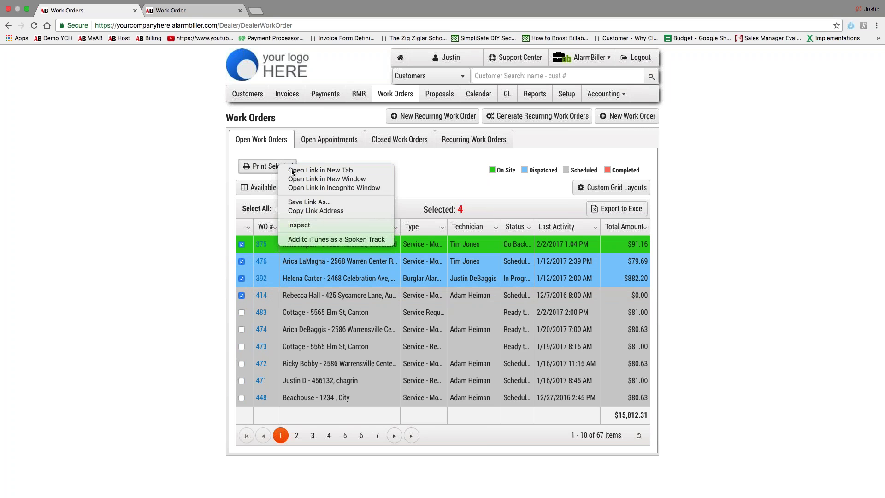
pyautogui.click(304, 170)
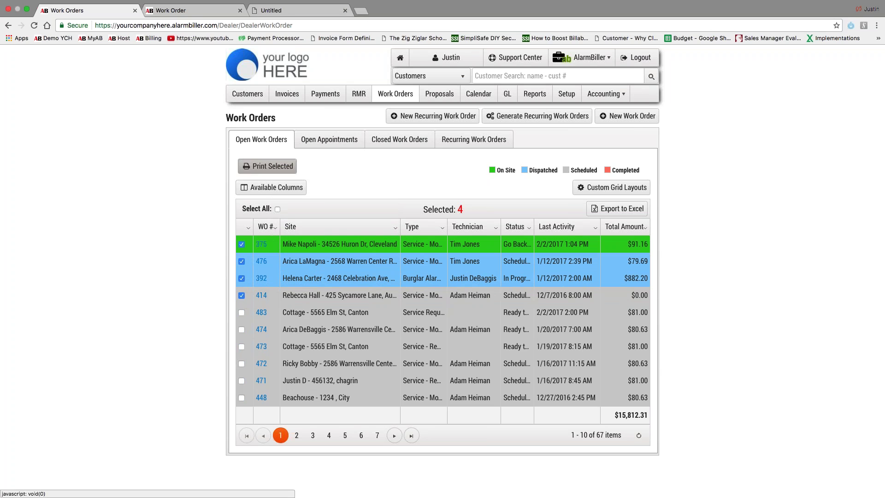
pyautogui.click(271, 167)
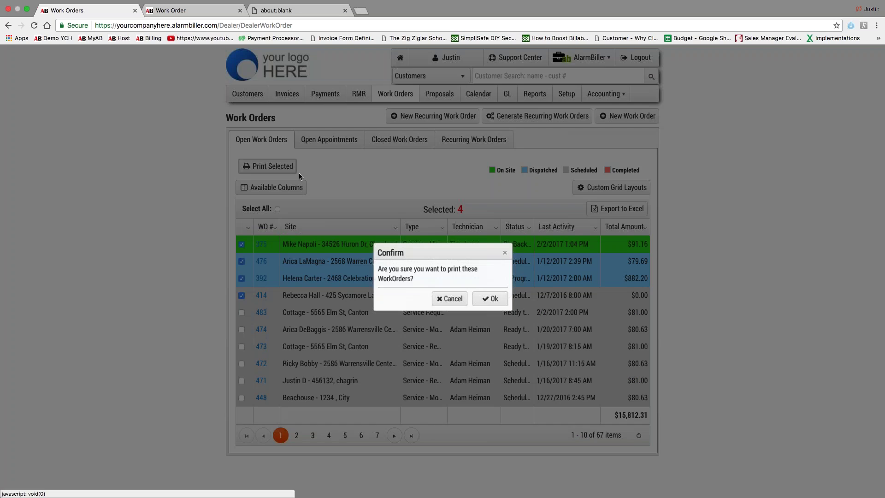
pyautogui.click(485, 296)
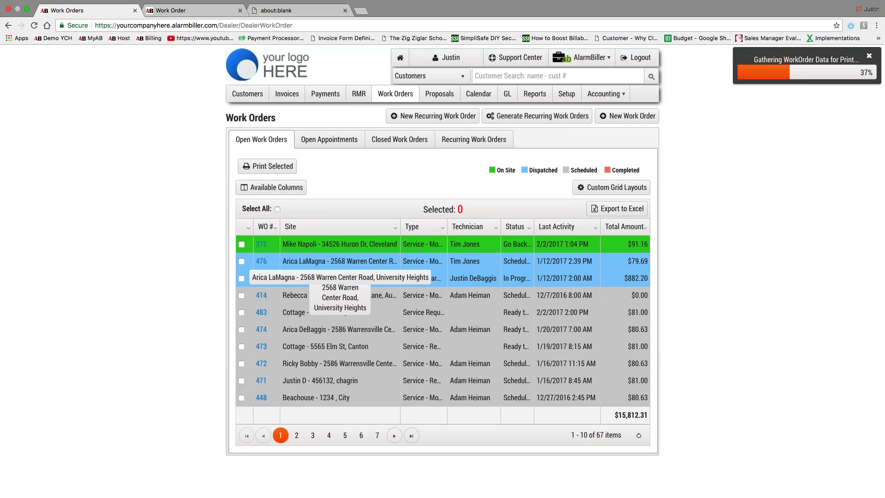
pyautogui.click(808, 135)
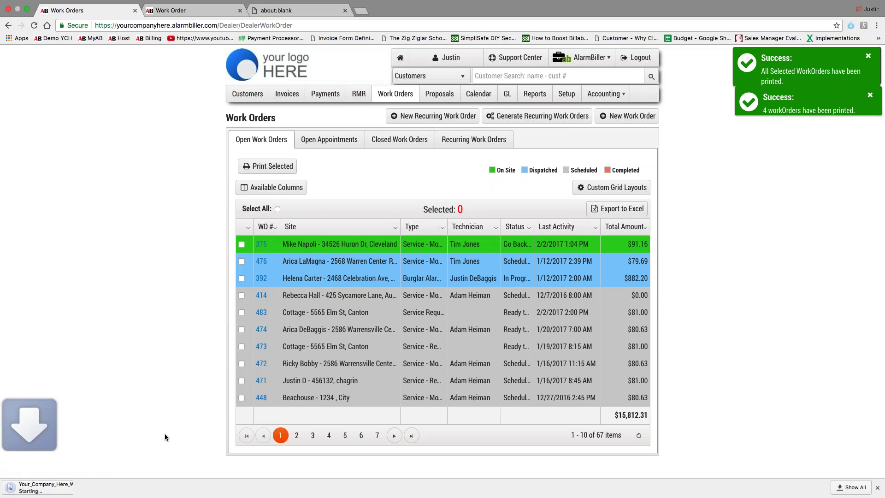
# Step: Open the downloaded work orders PDF, examine its printed pages, and close it to return to the Work Orders list
pyautogui.click(66, 488)
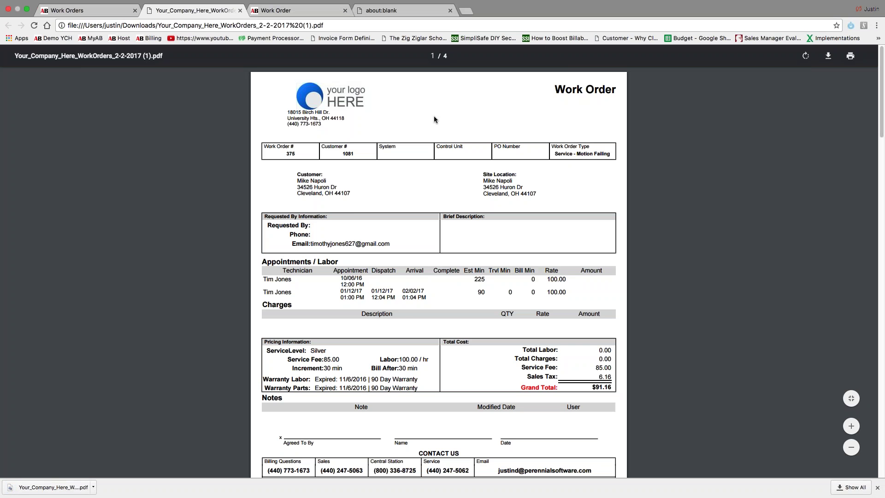
pyautogui.scroll(-1, 300, 183)
pyautogui.scroll(-20, 300, 183)
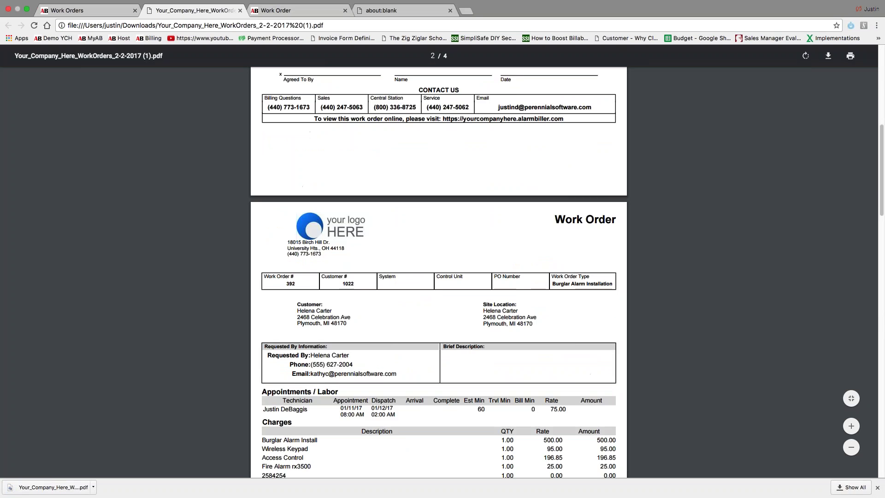
pyautogui.scroll(2, 319, 287)
pyautogui.scroll(-5, 319, 286)
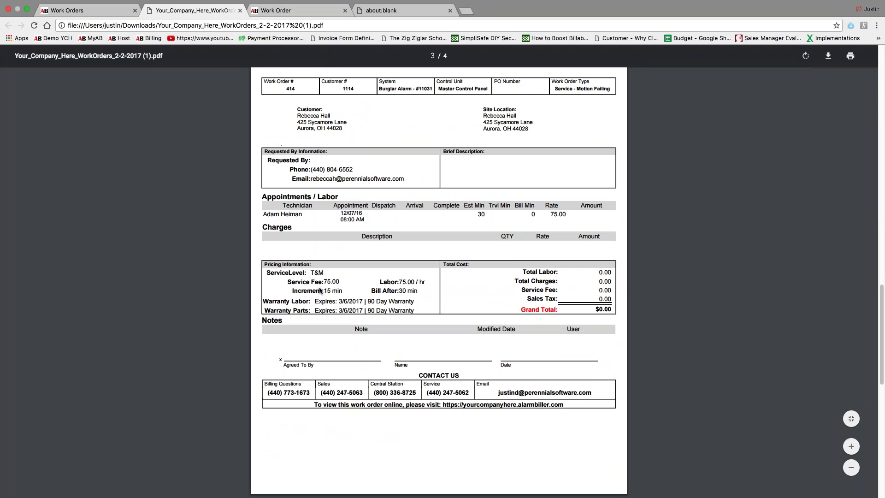
pyautogui.scroll(1, 328, 175)
pyautogui.scroll(1, 327, 176)
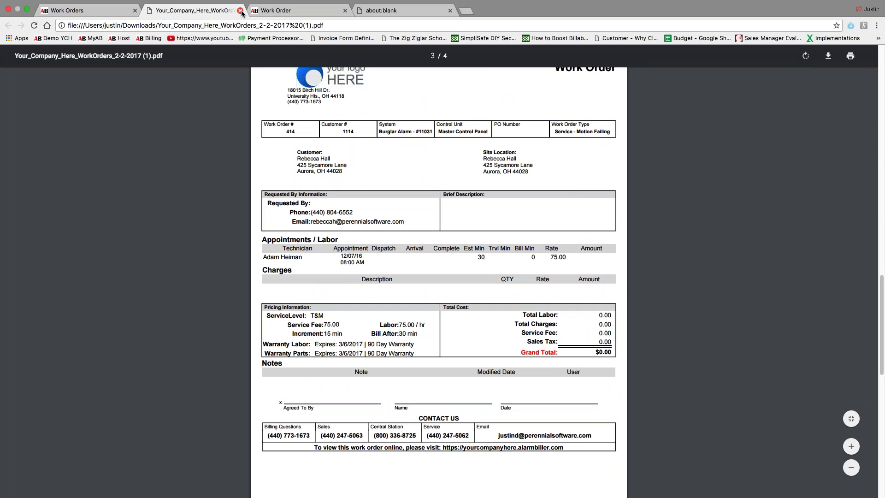
pyautogui.click(241, 10)
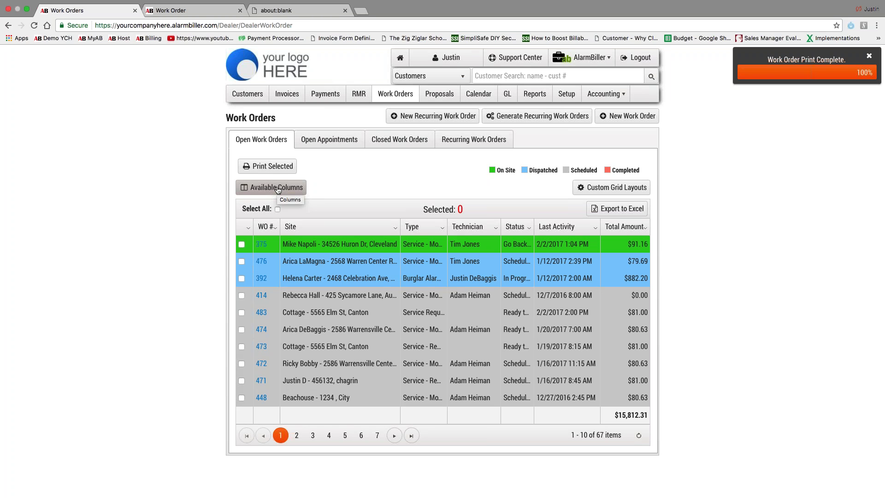
# Step: Show the Created Date column in the open work orders list and hide the Technician column
pyautogui.click(278, 189)
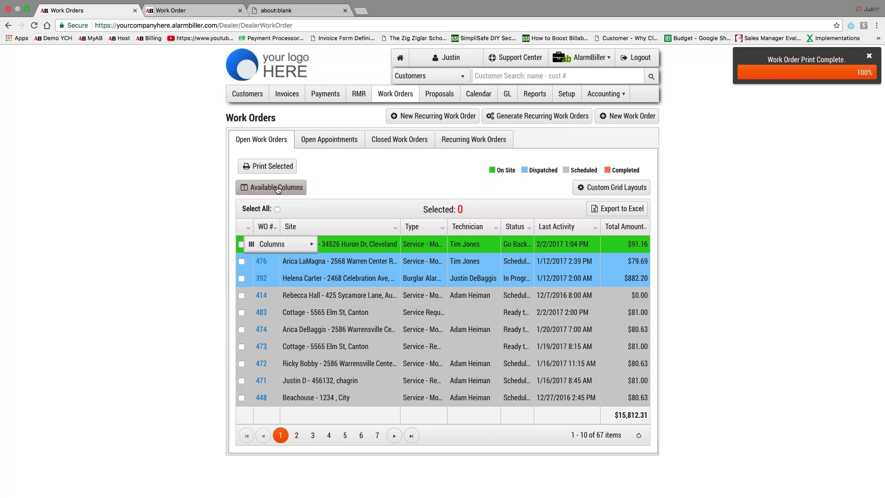
pyautogui.moveTo(295, 245)
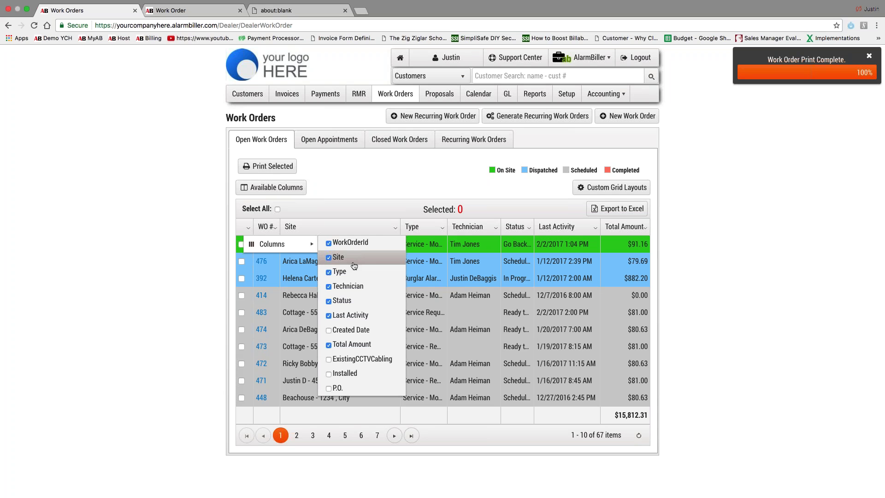
pyautogui.click(345, 333)
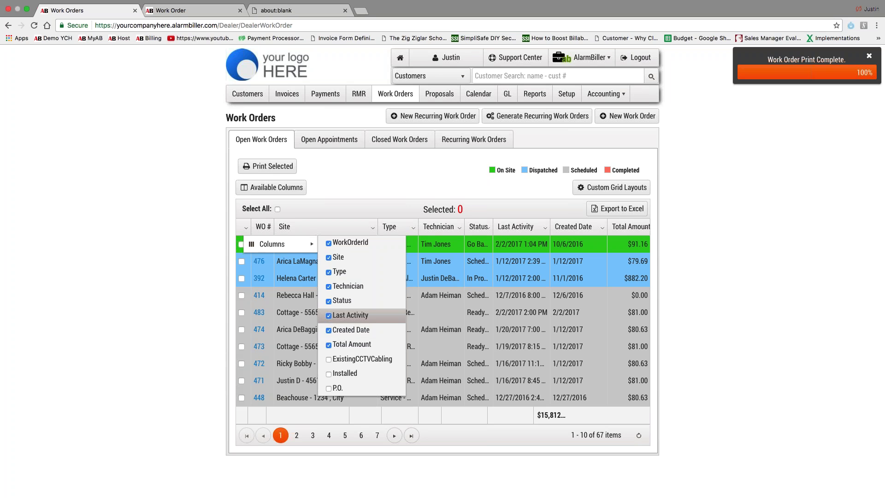
pyautogui.click(297, 295)
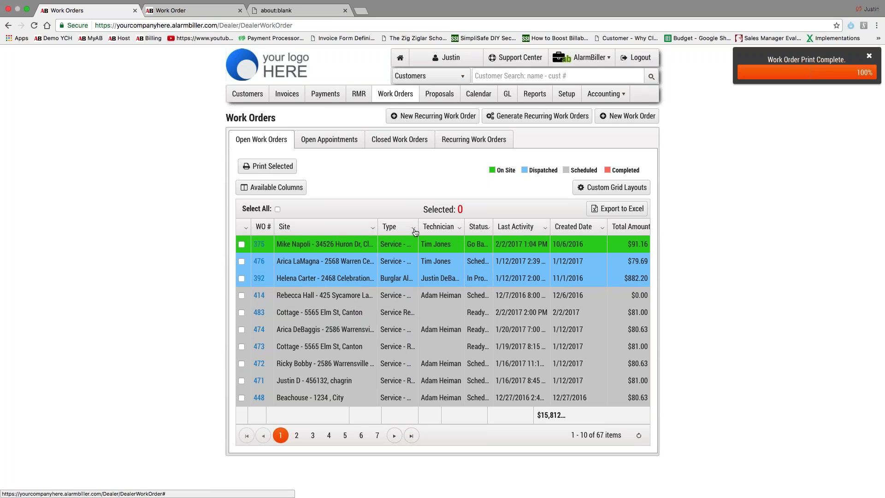
pyautogui.click(246, 227)
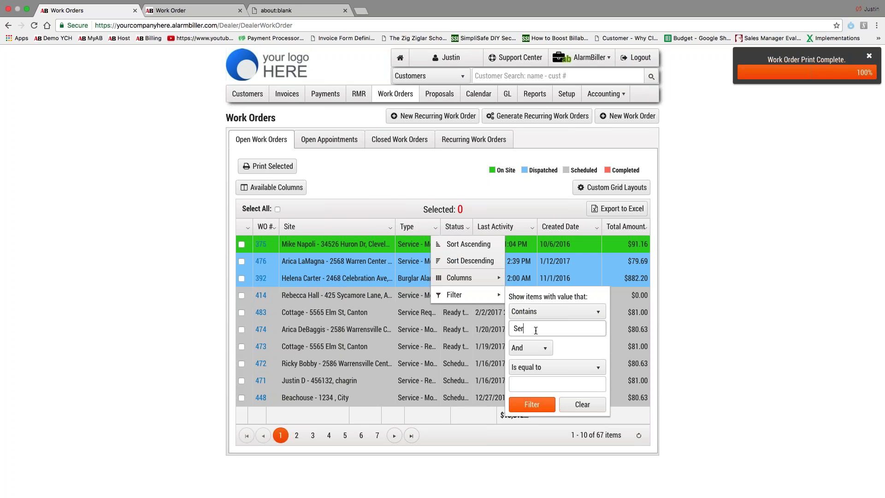
# Step: Filter the Type column to values containing "Service", and widen that column until the full type names fit
pyautogui.write('vice')
pyautogui.press('Return')
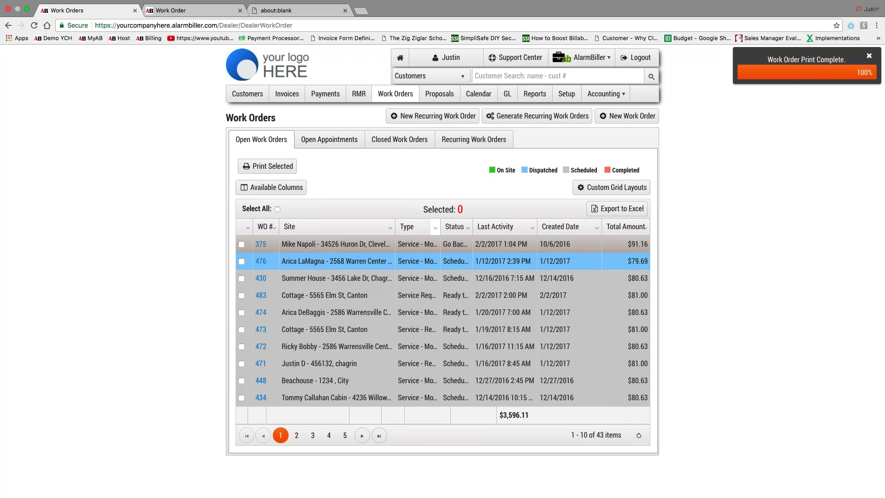
pyautogui.moveTo(441, 225); pyautogui.dragTo(468, 226)
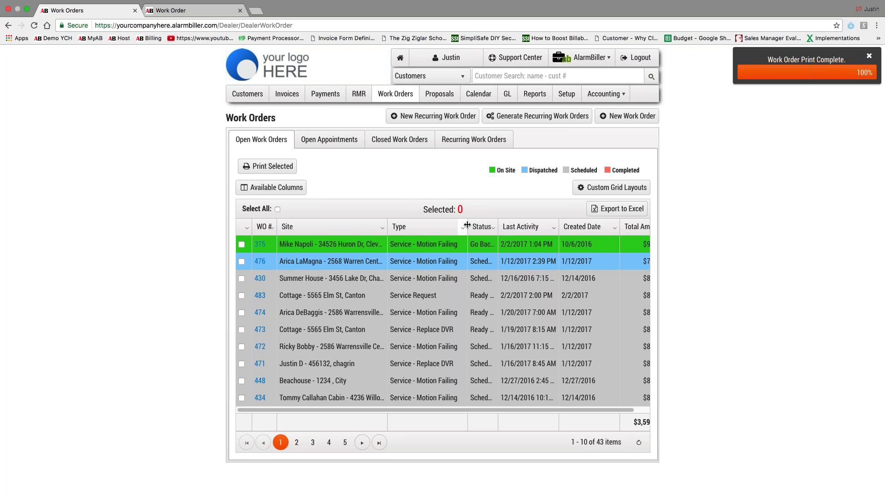
pyautogui.moveTo(467, 225); pyautogui.dragTo(459, 224)
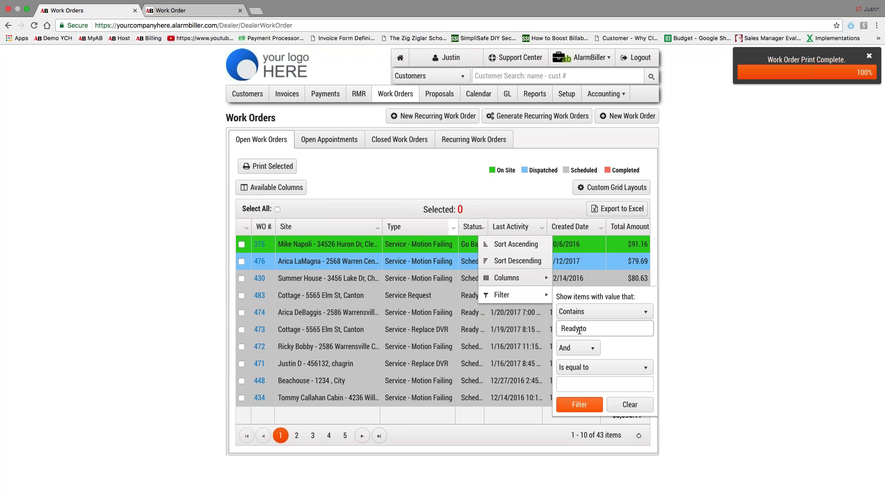
# Step: Filter the Status column to values containing "Ready to Schedule" and check the number of matching work orders
pyautogui.write('Schedule')
pyautogui.press('Return')
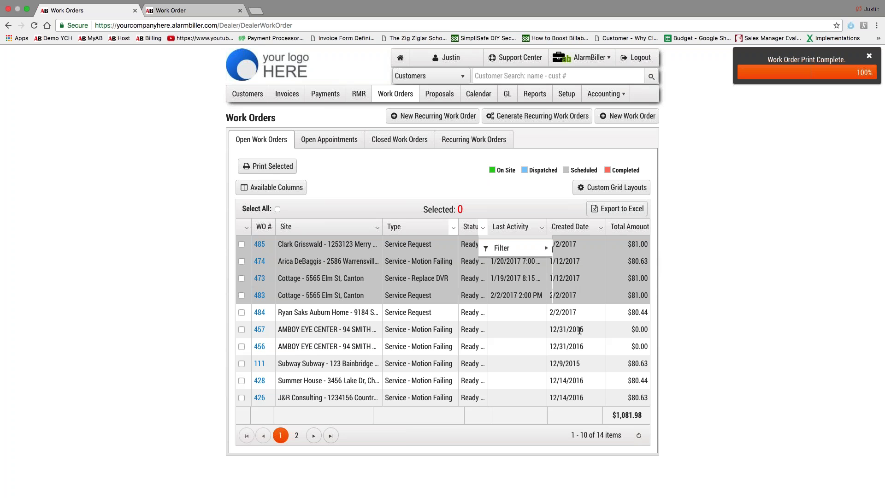
pyautogui.doubleClick(598, 434)
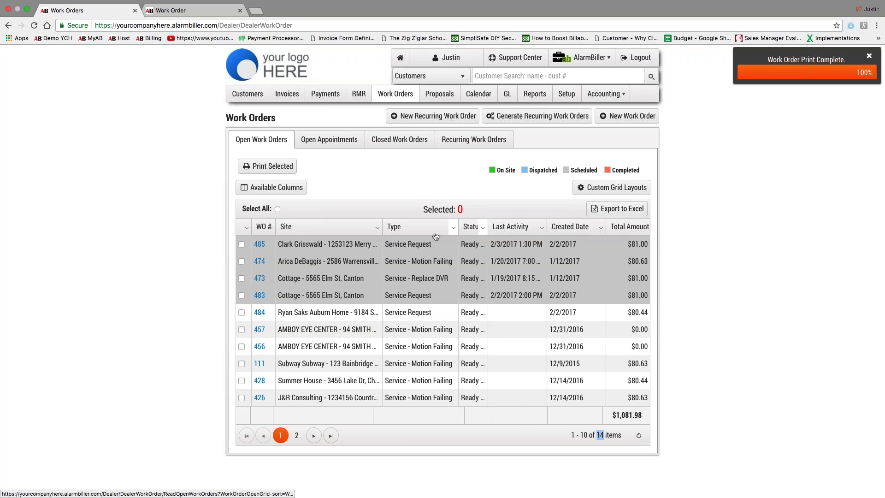
# Step: Hide the Last Activity column and sort the filtered work orders by Created Date, newest first
pyautogui.click(276, 193)
pyautogui.moveTo(301, 246)
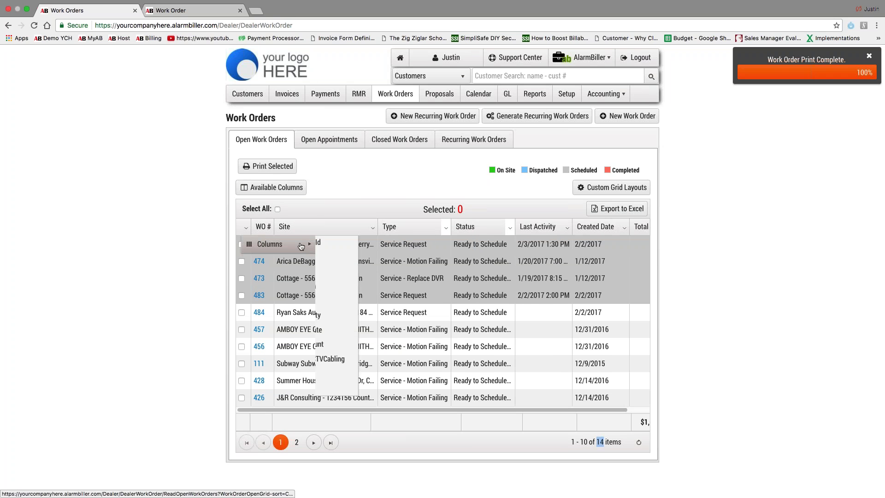
pyautogui.click(575, 228)
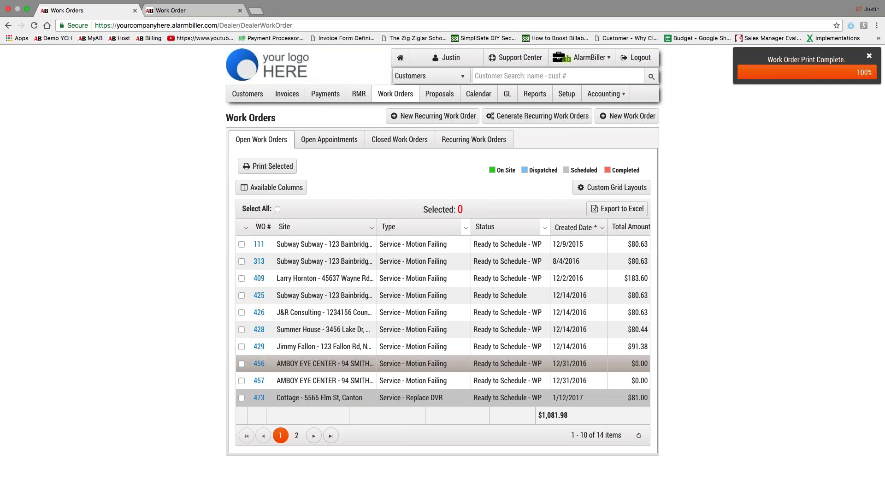
pyautogui.click(576, 228)
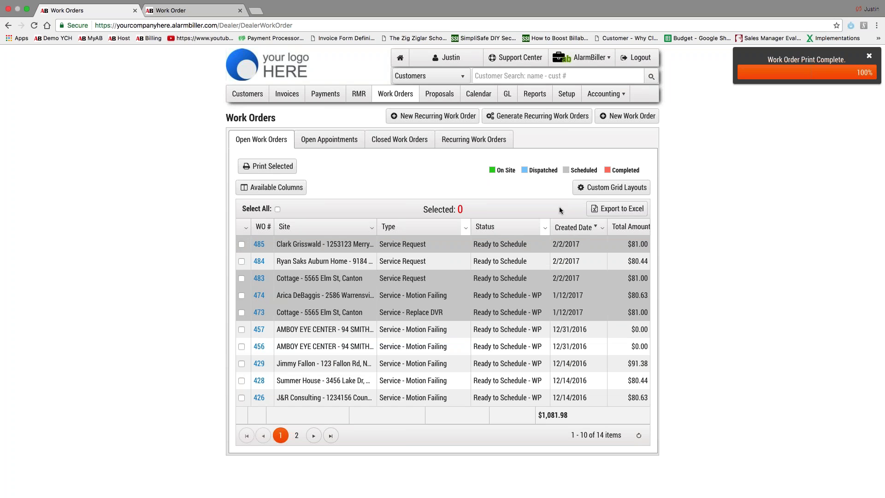
# Step: Export the filtered work orders to Excel, and open OpenWorkOrderList (2).xlsx in a window outside full screen
pyautogui.click(605, 213)
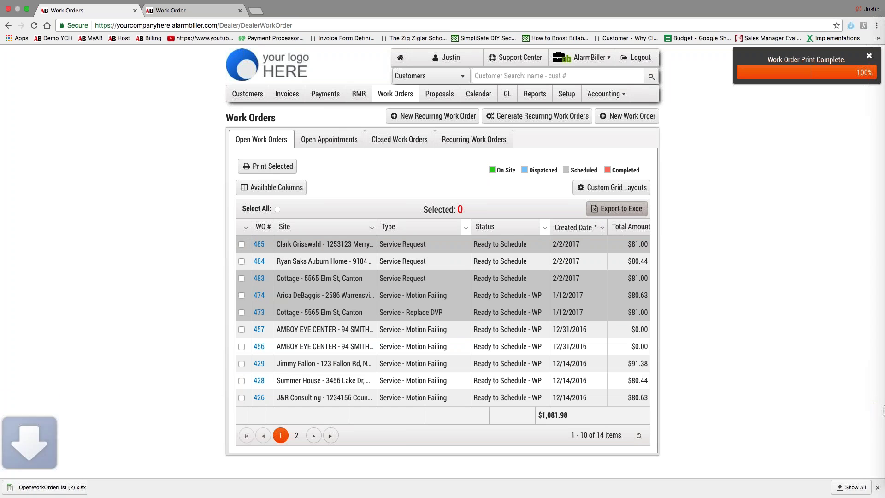
pyautogui.click(59, 490)
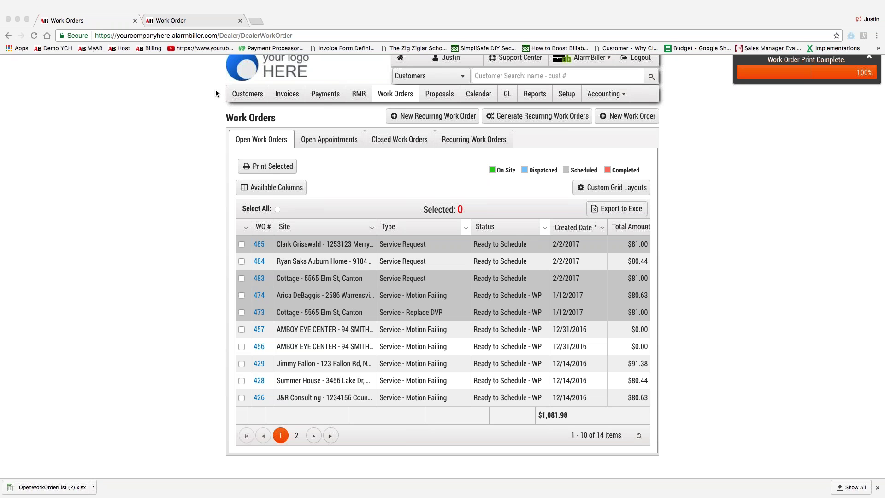
pyautogui.click(26, 20)
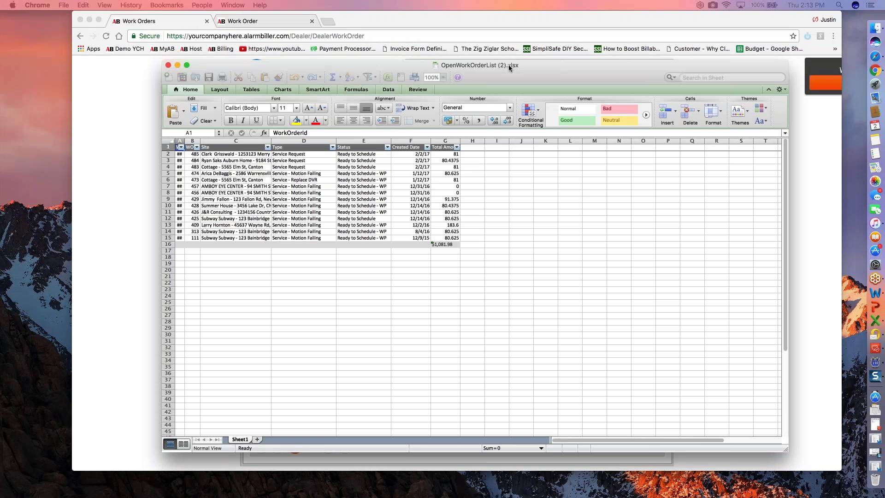
pyautogui.moveTo(509, 66); pyautogui.dragTo(489, 56)
# Step: Autofit columns A through G of the exported sheet, and close the workbook without saving the changes
pyautogui.moveTo(160, 131); pyautogui.dragTo(440, 132)
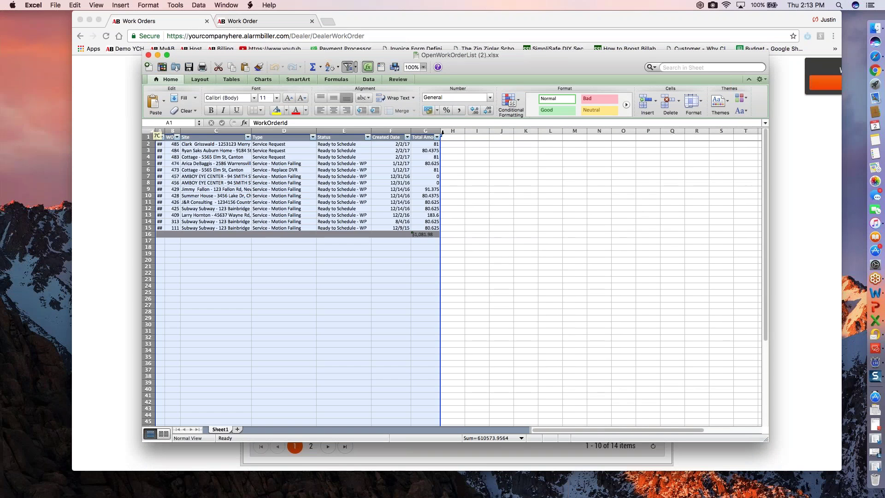
pyautogui.doubleClick(441, 132)
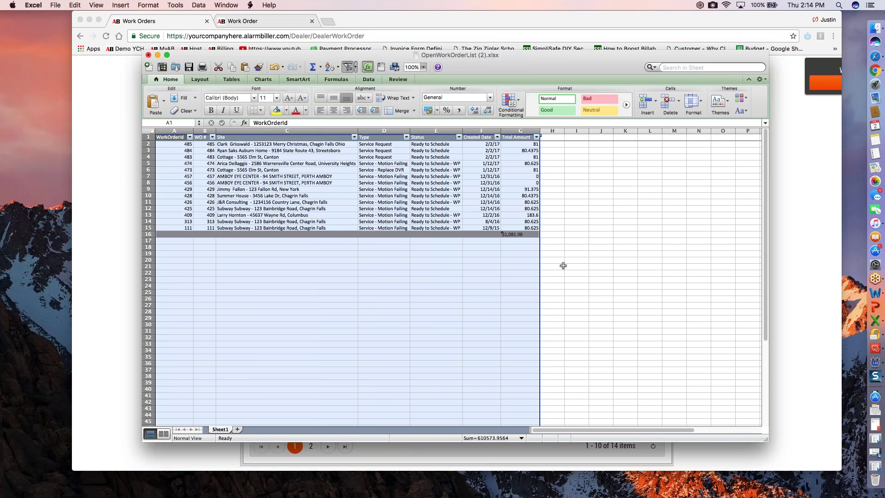
pyautogui.click(560, 267)
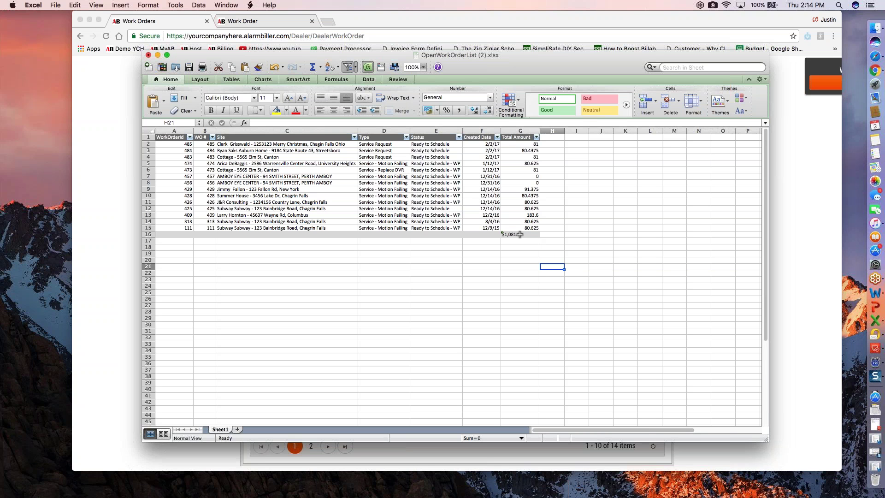
pyautogui.click(148, 55)
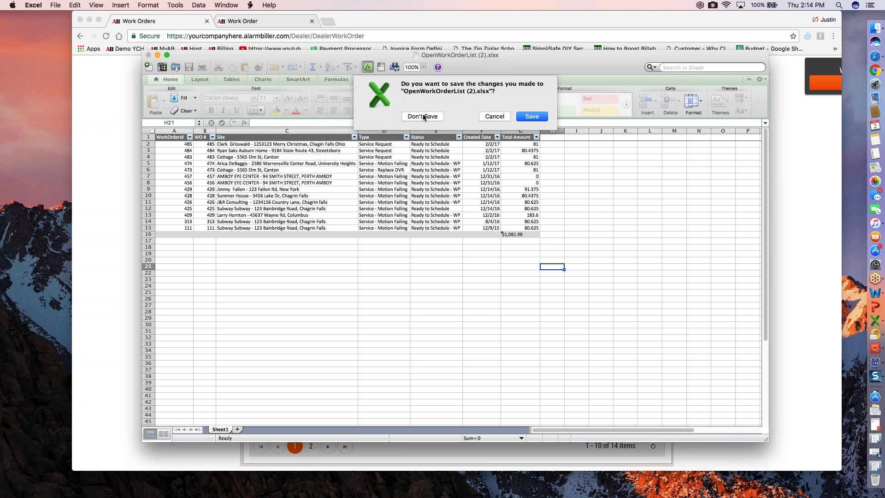
pyautogui.click(423, 117)
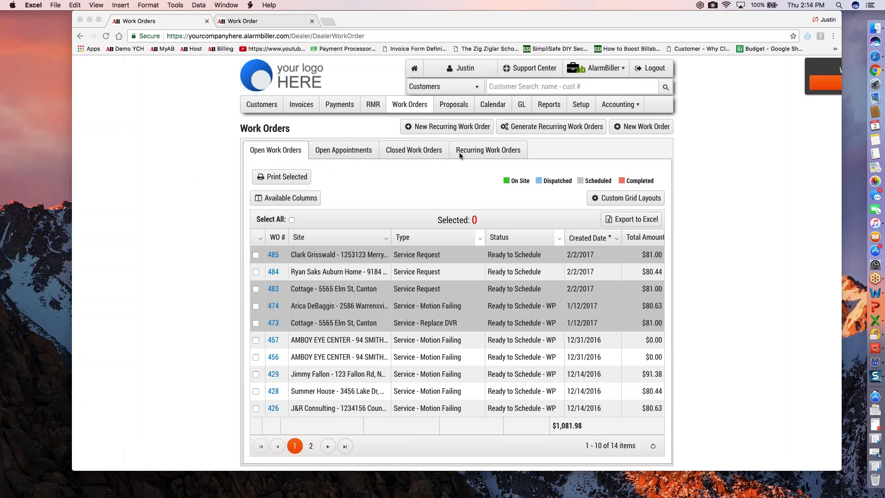
pyautogui.click(460, 153)
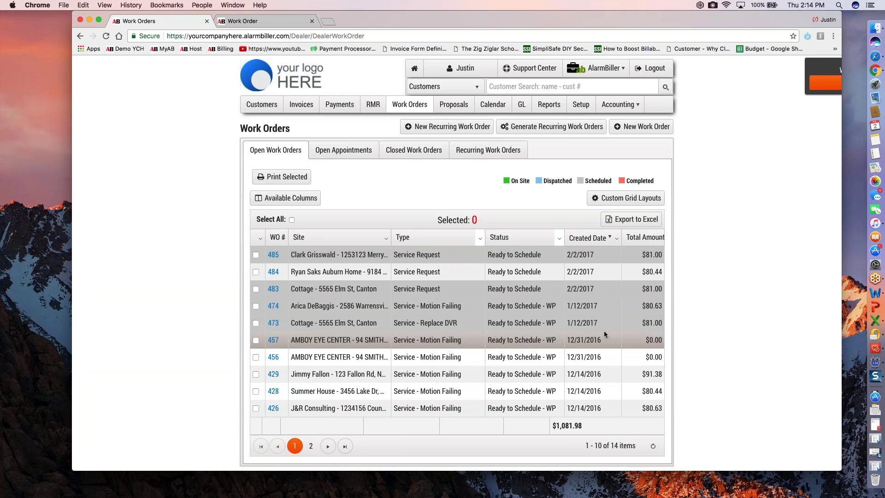
# Step: Open the custom grid layouts and enter "Service -" as the name for a new global layout
pyautogui.click(610, 202)
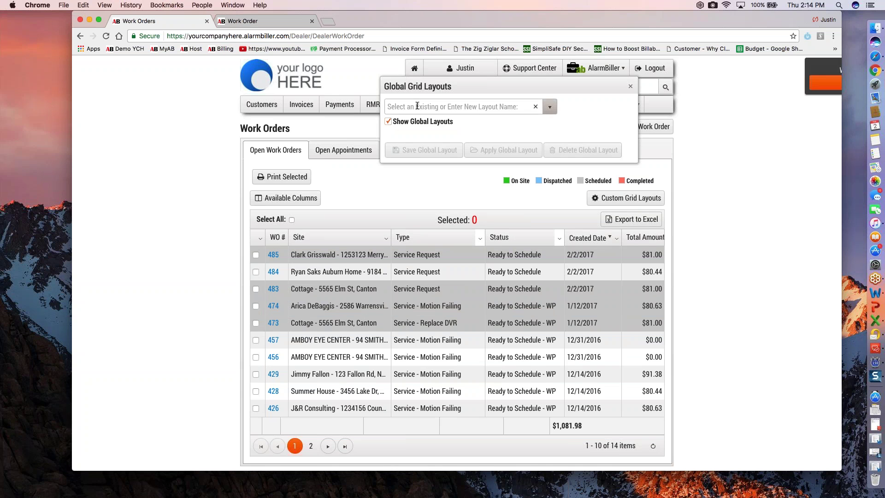
pyautogui.write('Se')
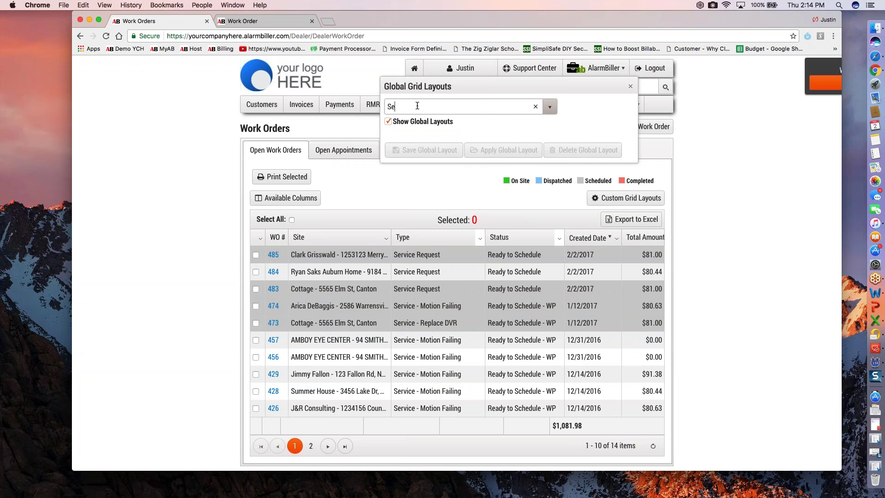
pyautogui.write('rvice -')
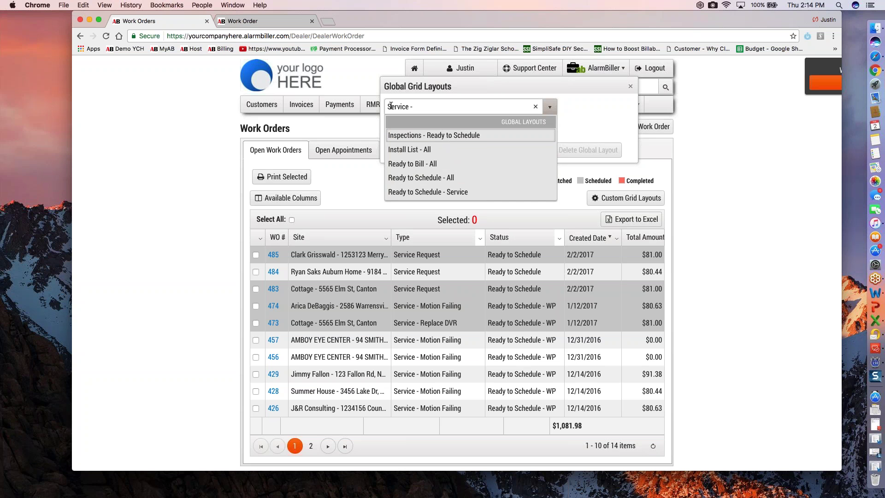
pyautogui.click(590, 118)
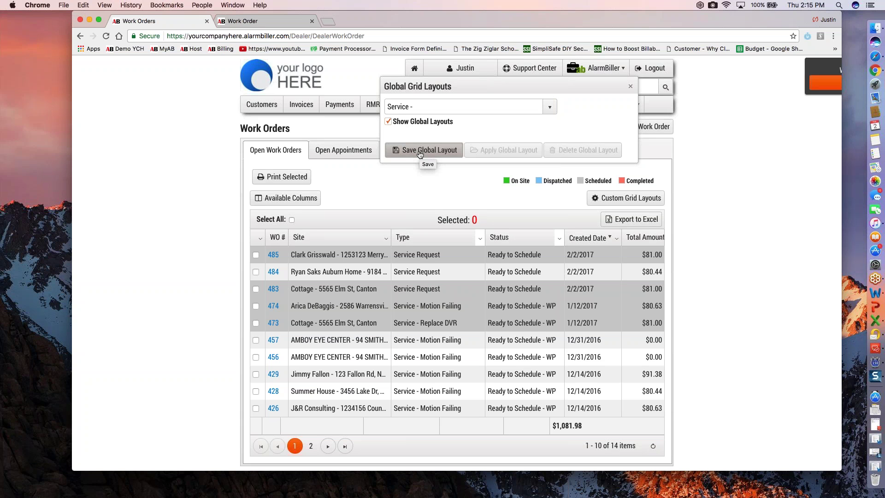
# Step: Save the current grid as a personal, non-global layout named "Service", and select it from the saved personal layouts
pyautogui.click(390, 122)
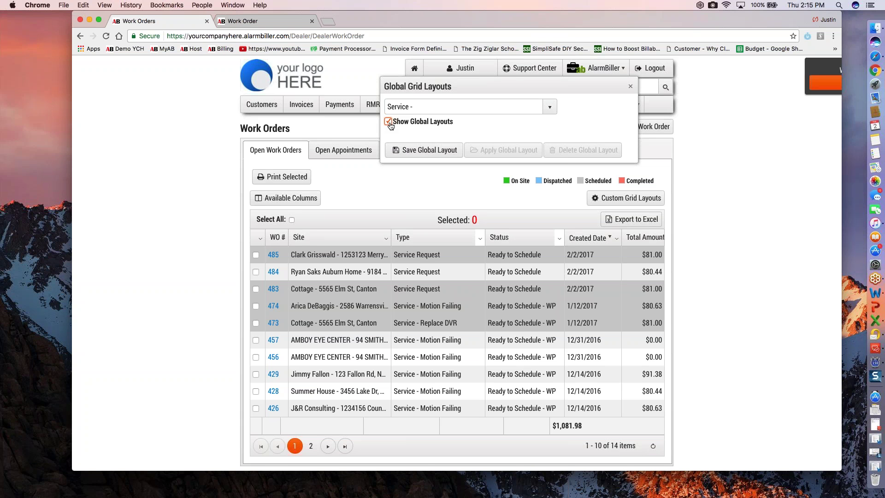
pyautogui.click(414, 107)
pyautogui.write('Service')
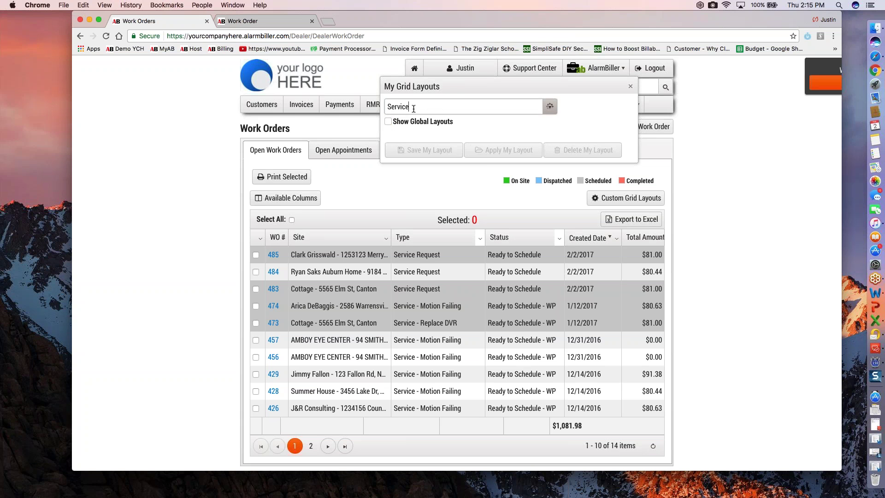
pyautogui.click(425, 152)
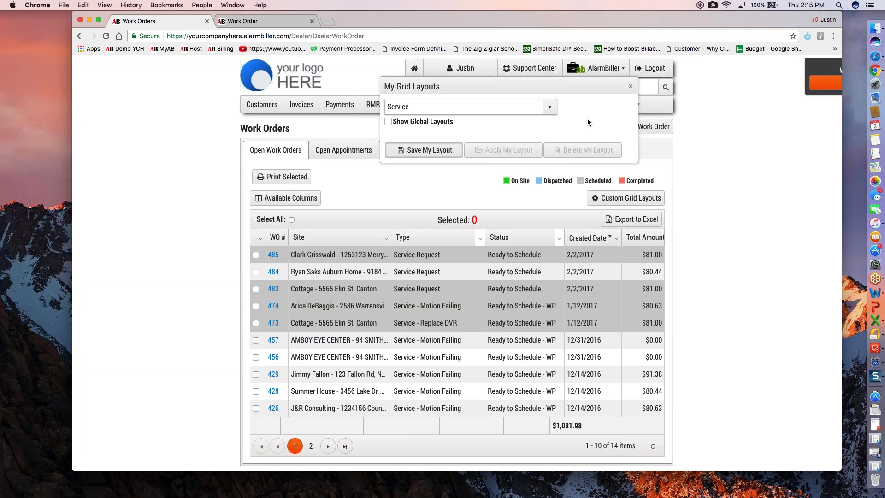
pyautogui.click(437, 153)
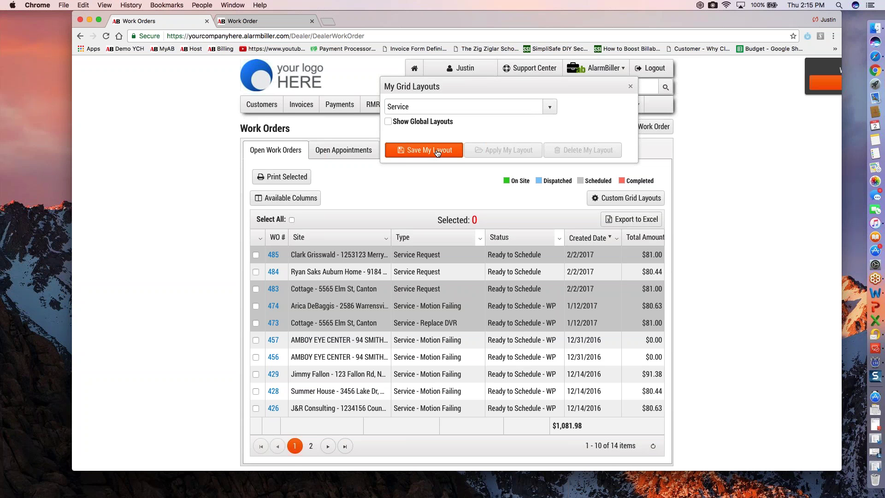
pyautogui.click(549, 107)
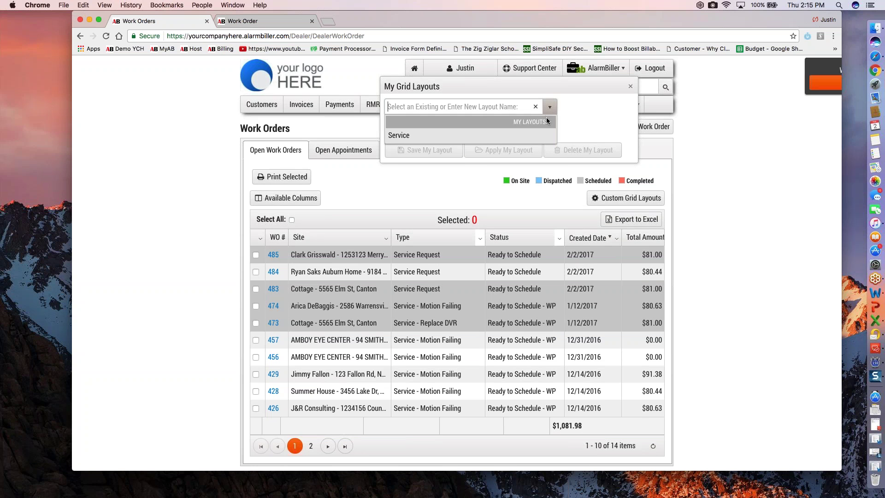
pyautogui.click(453, 135)
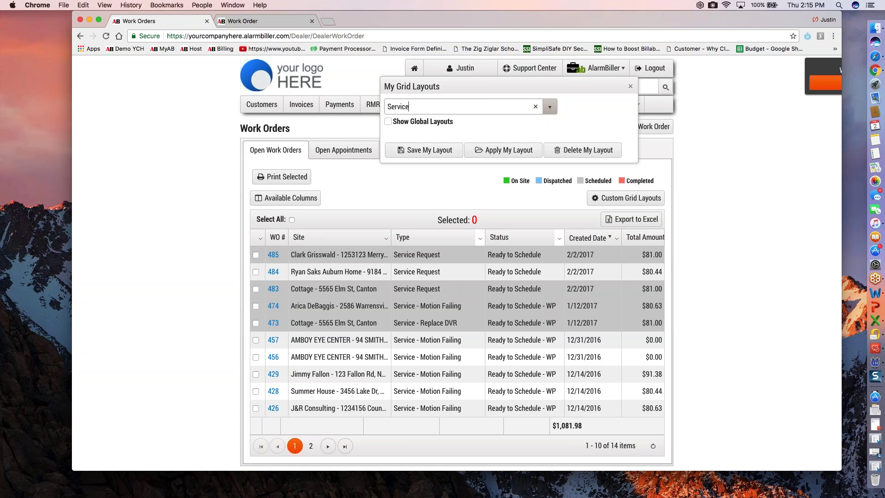
# Step: Apply the global layout "Ready to Schedule - All" and widen the Type column until the full type names fit
pyautogui.click(388, 122)
pyautogui.click(549, 106)
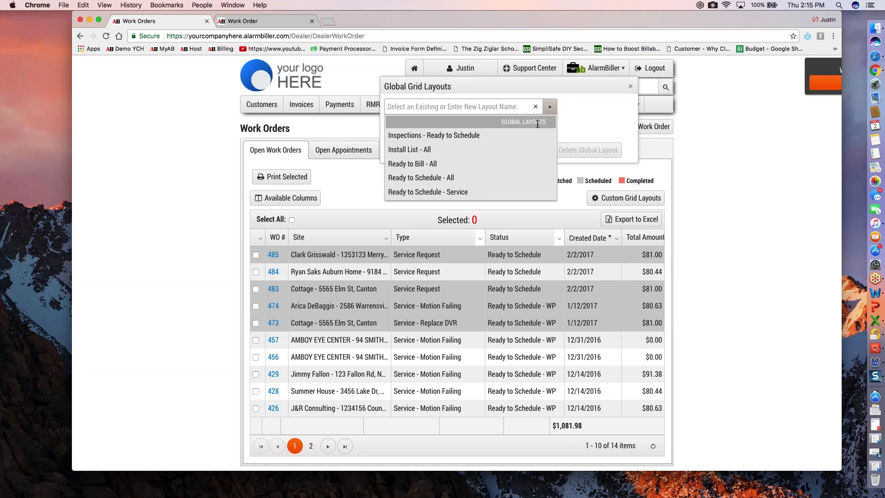
pyautogui.click(442, 179)
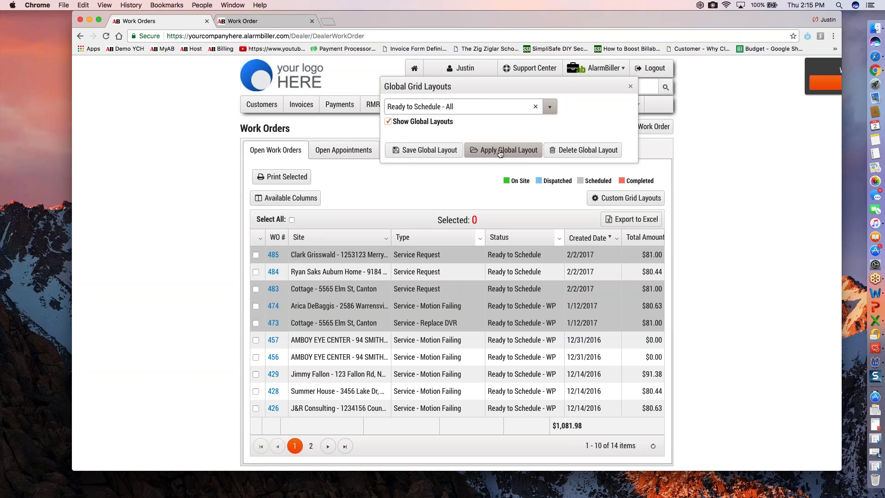
pyautogui.click(501, 153)
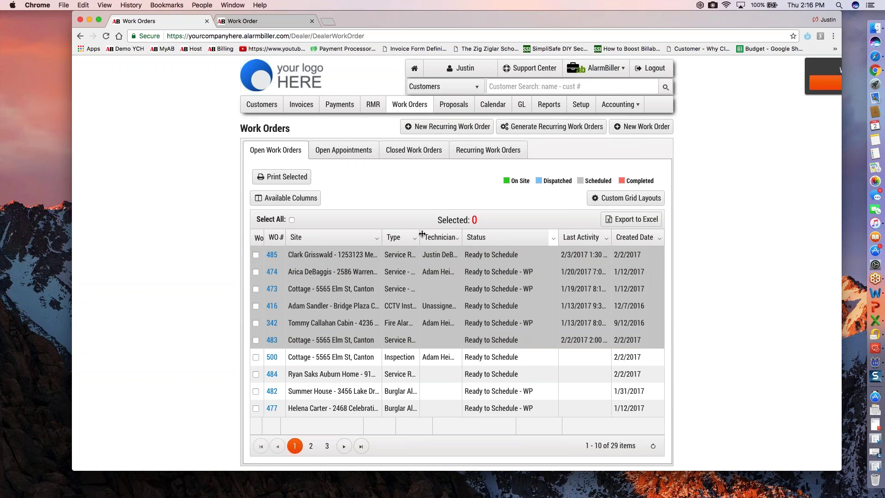
pyautogui.moveTo(421, 234); pyautogui.dragTo(463, 234)
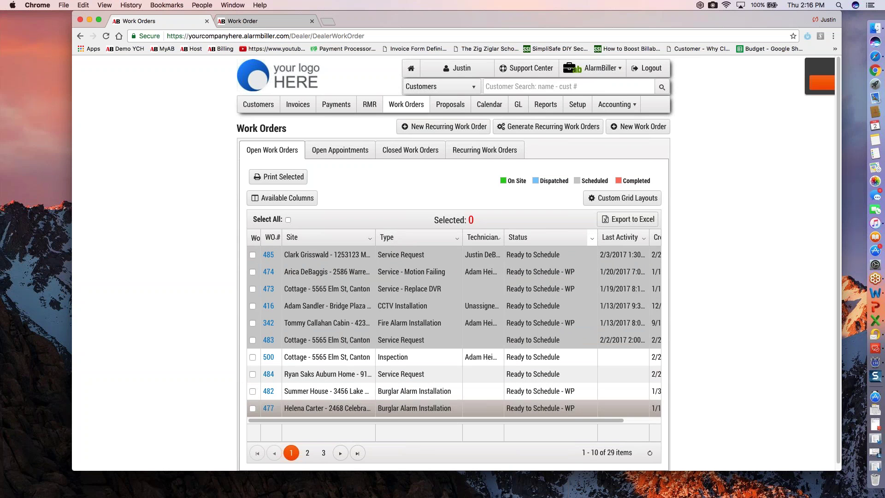
pyautogui.moveTo(582, 422)
pyautogui.mouseDown()
pyautogui.moveTo(612, 422)
pyautogui.moveTo(583, 422)
pyautogui.mouseUp()
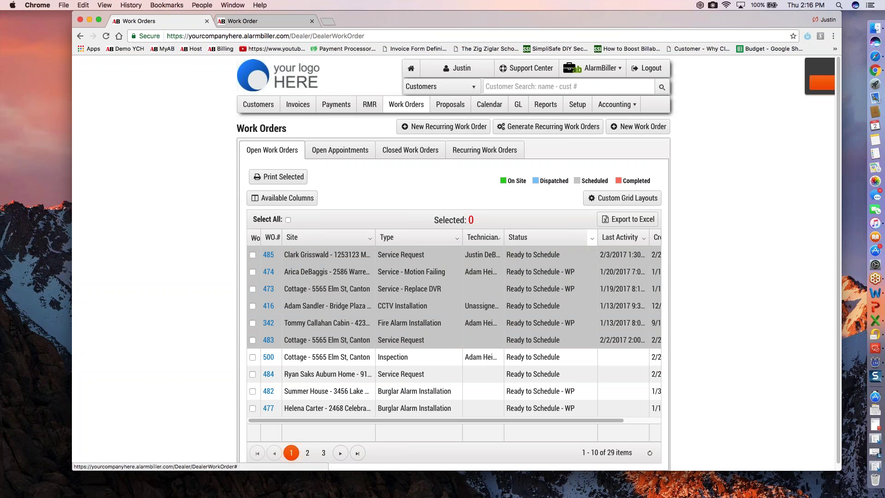
# Step: Open the first work order in the list in a new browser tab and switch to it
pyautogui.rightClick(268, 256)
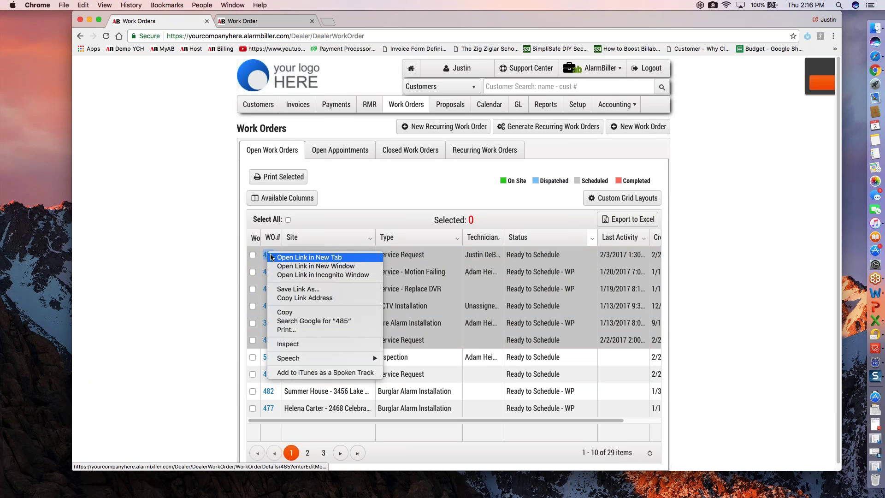
pyautogui.click(273, 257)
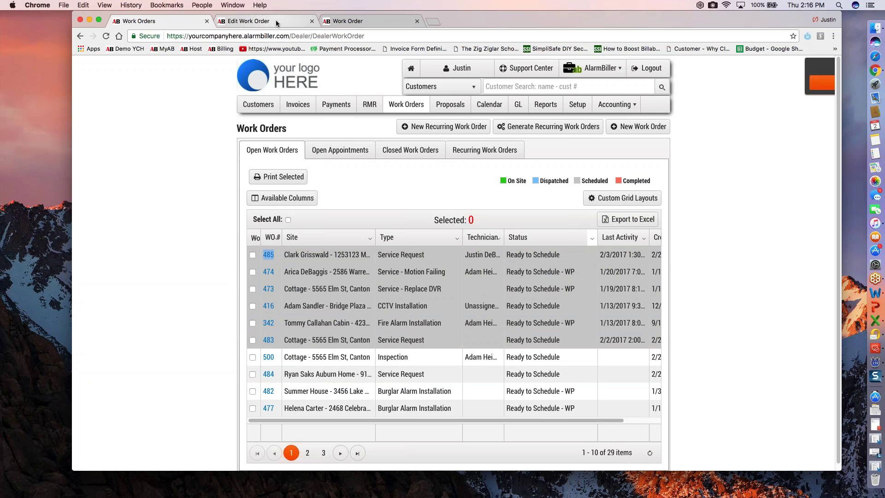
pyautogui.click(276, 23)
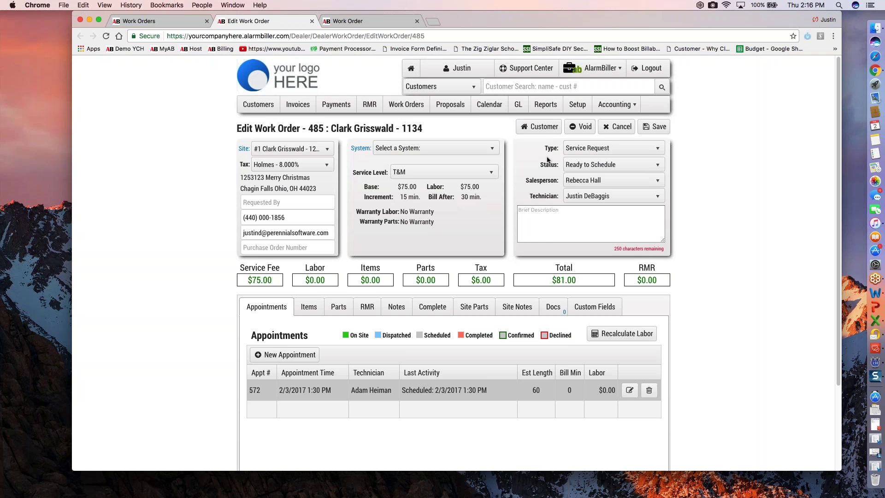
# Step: Set the work order's status to Scheduled and save the work order
pyautogui.click(613, 164)
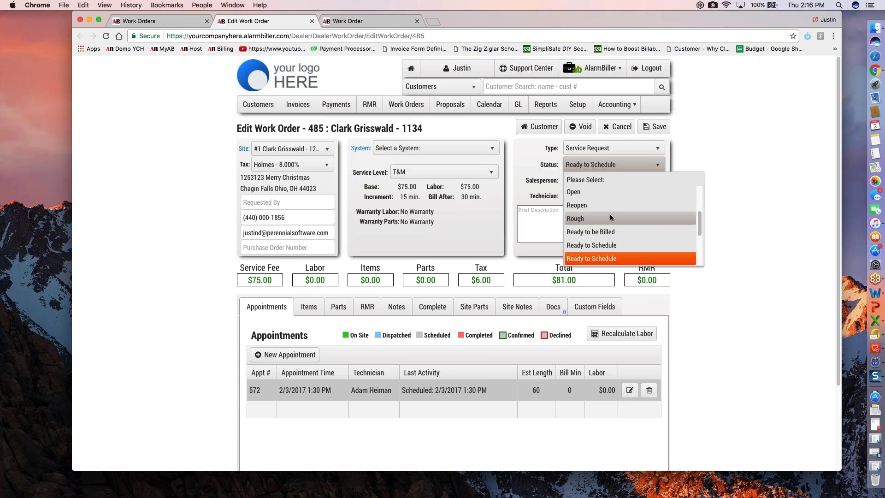
pyautogui.moveTo(700, 220); pyautogui.dragTo(699, 194)
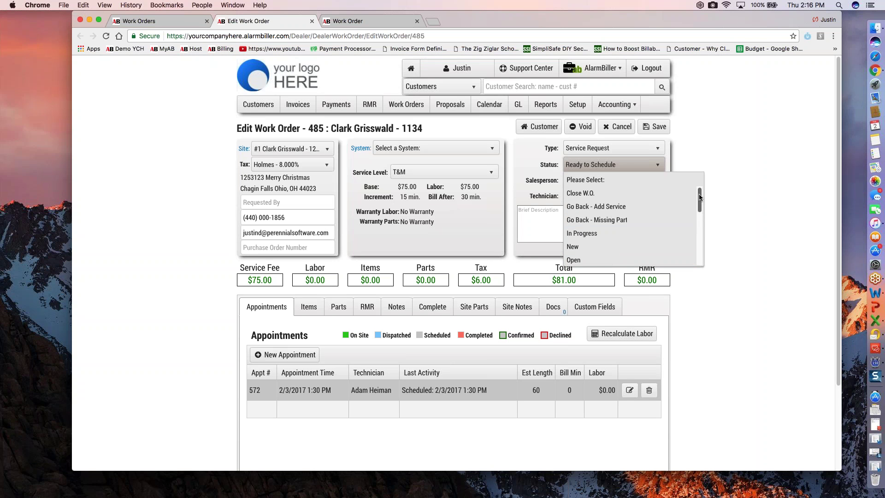
pyautogui.scroll(-4, 613, 226)
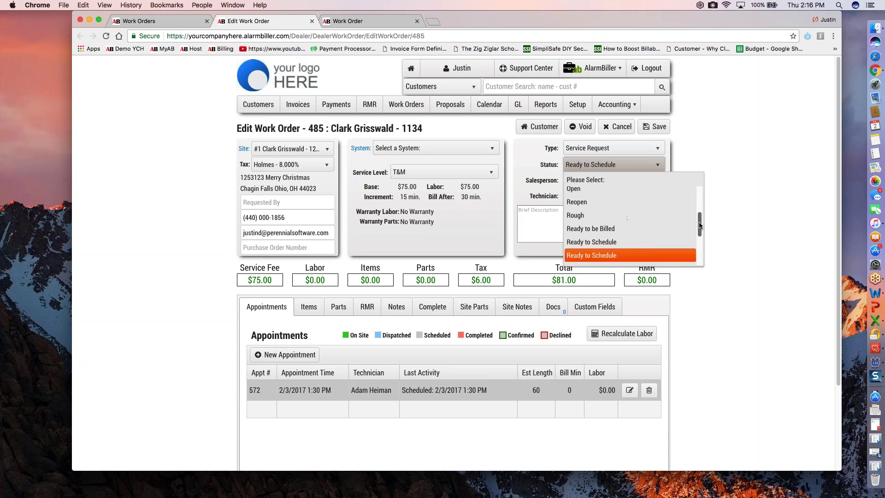
pyautogui.click(610, 234)
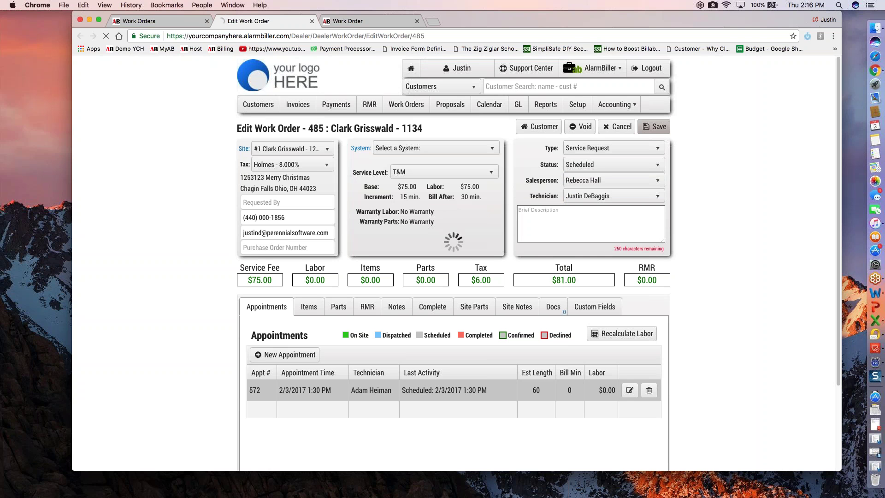
pyautogui.click(656, 129)
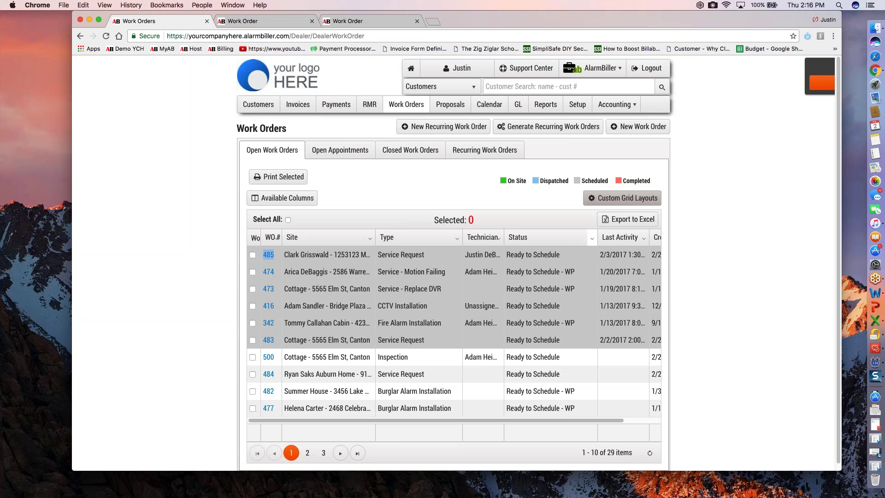
# Step: Return to the open work orders list and reapply the global layout "Ready to Schedule - All"
pyautogui.click(547, 106)
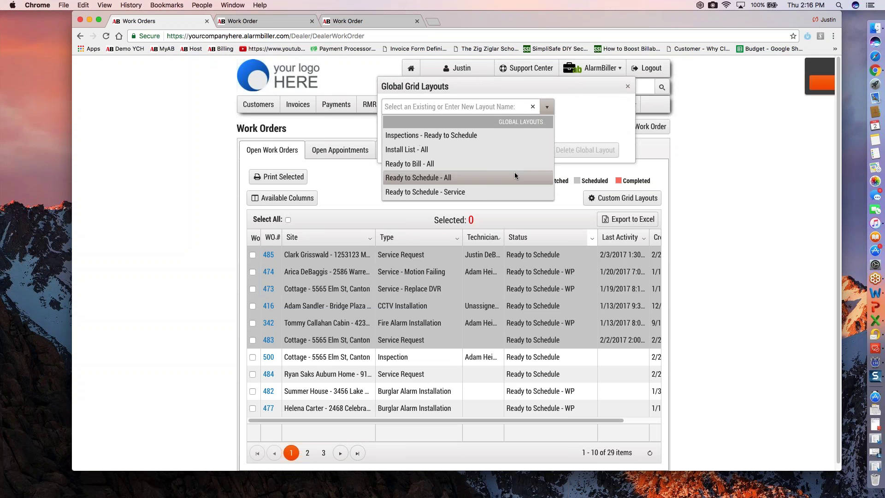
pyautogui.click(514, 172)
pyautogui.click(501, 152)
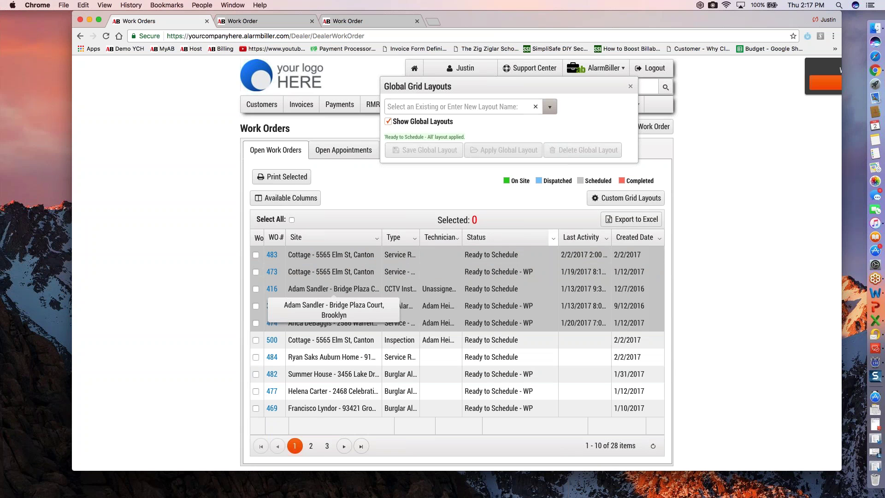
# Step: Apply the global layout "Ready to Bill - All" to the open work orders list
pyautogui.click(551, 107)
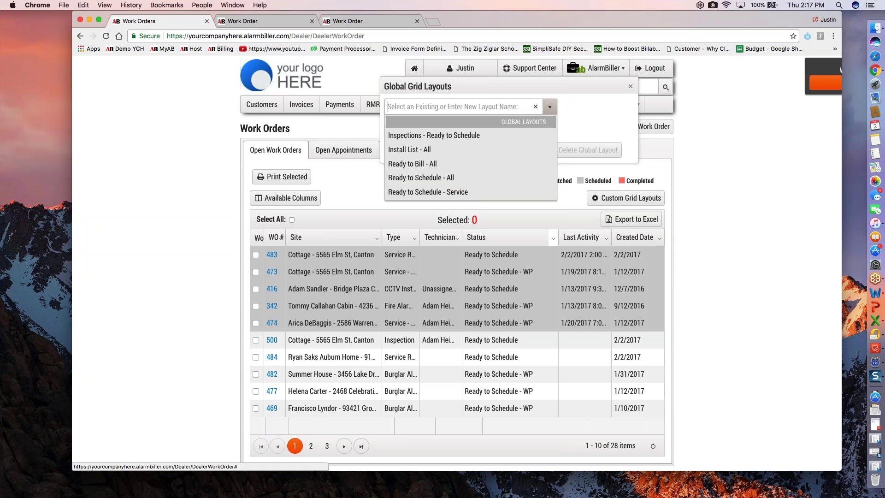
pyautogui.click(447, 164)
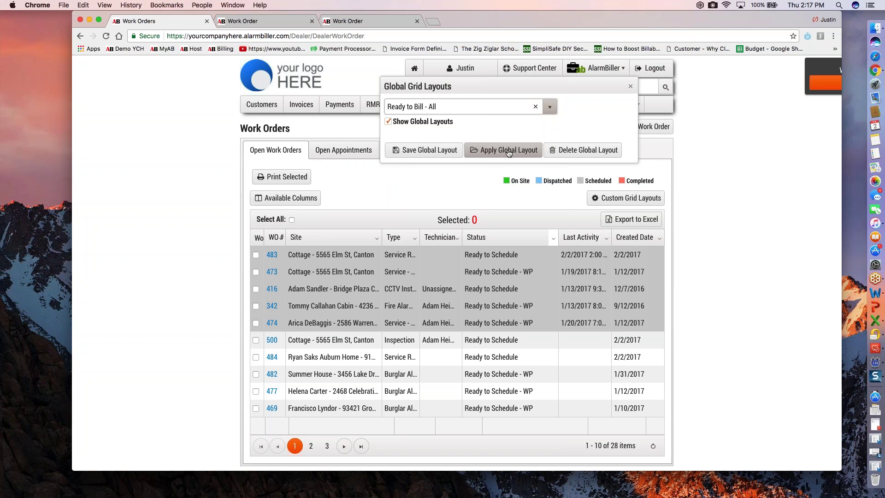
pyautogui.click(509, 150)
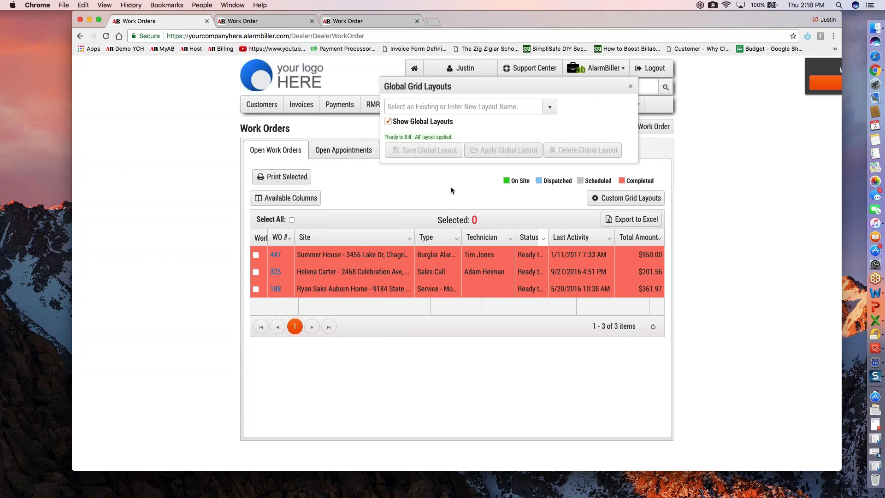
# Step: Apply the global layout "Ready to Schedule - Service" to the open work orders list and open the fourth work order
pyautogui.click(548, 109)
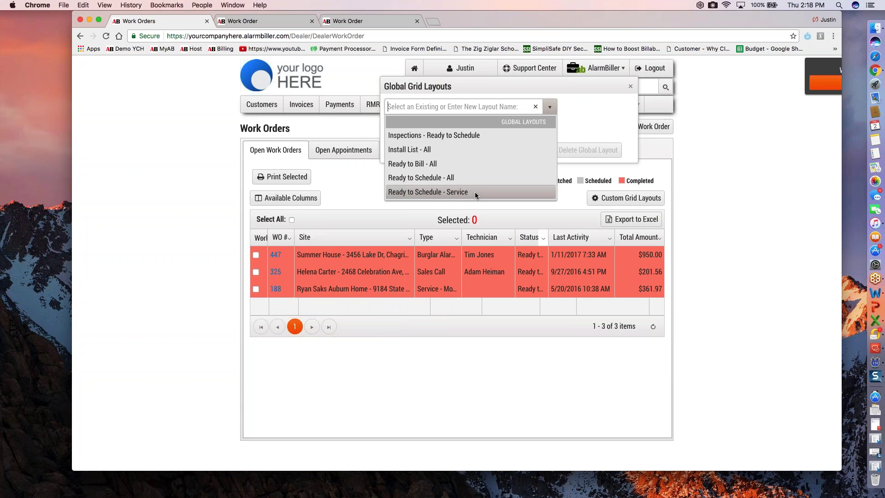
pyautogui.click(475, 192)
pyautogui.click(496, 152)
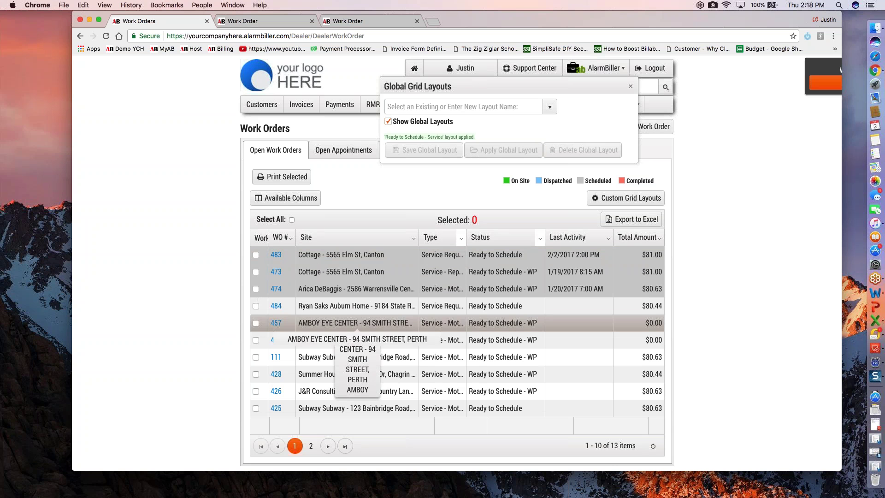
pyautogui.click(276, 307)
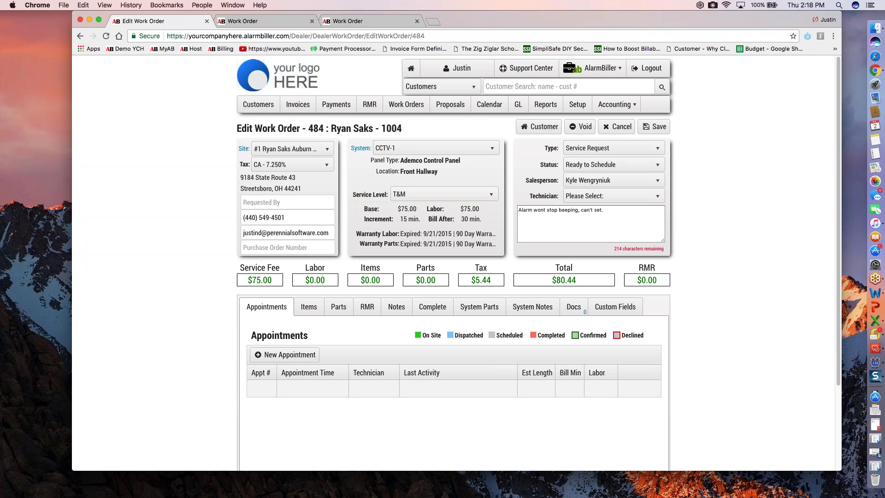
pyautogui.click(295, 360)
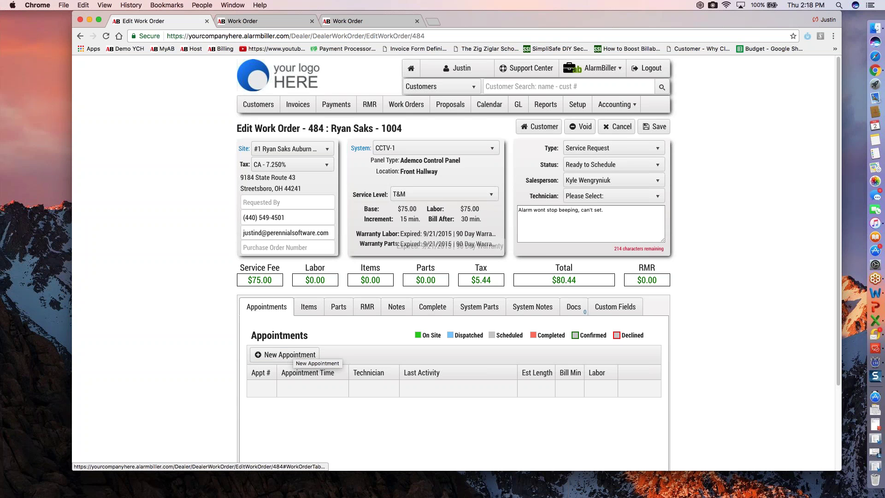
# Step: Open the calendar in a new browser tab and close the two leftover Work Order tabs
pyautogui.rightClick(490, 105)
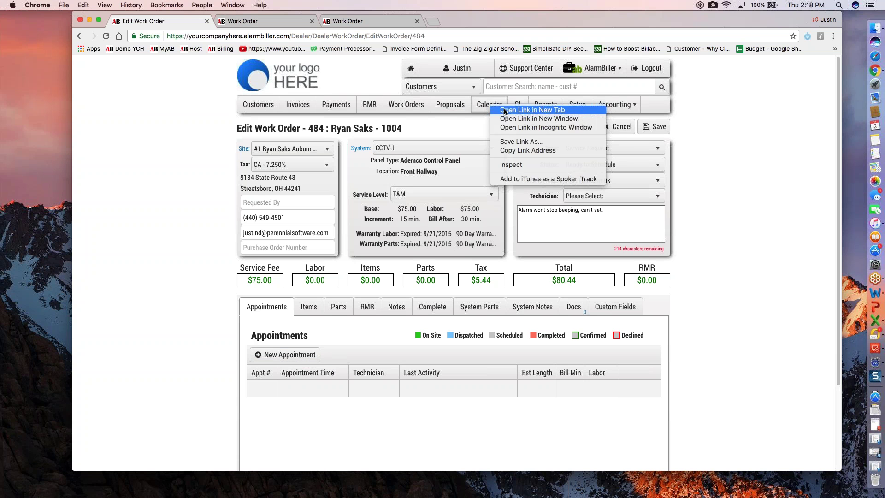
pyautogui.click(533, 110)
pyautogui.click(312, 21)
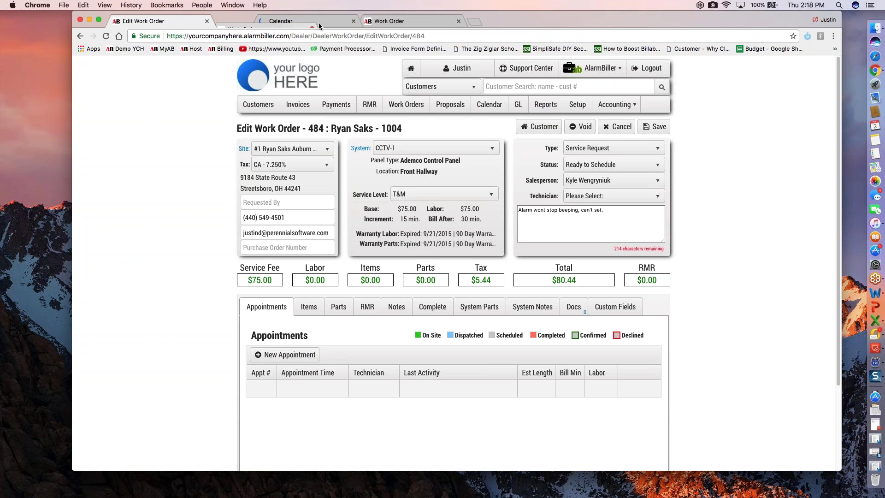
pyautogui.click(417, 21)
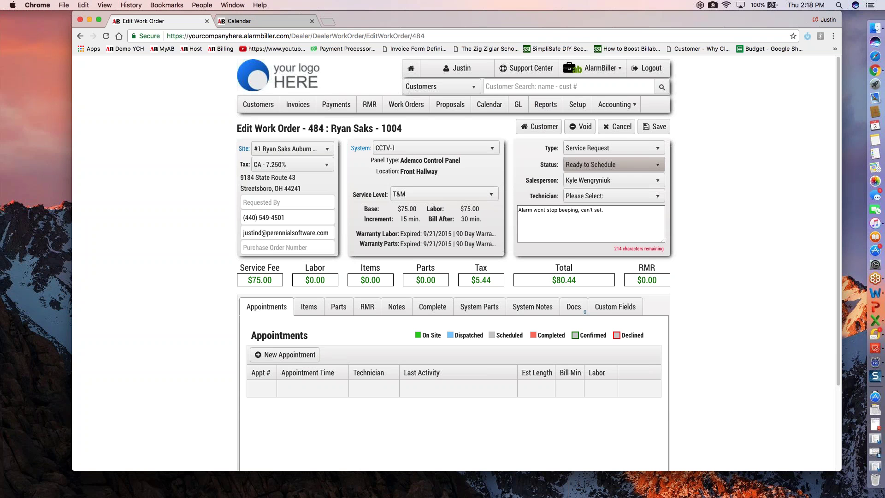
# Step: Set the work order's status to Scheduled
pyautogui.click(585, 166)
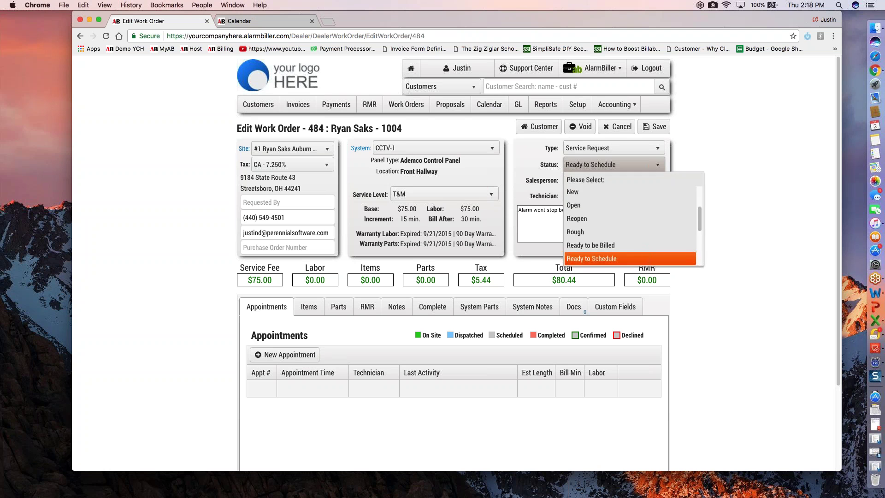
pyautogui.scroll(-3, 620, 251)
pyautogui.click(620, 253)
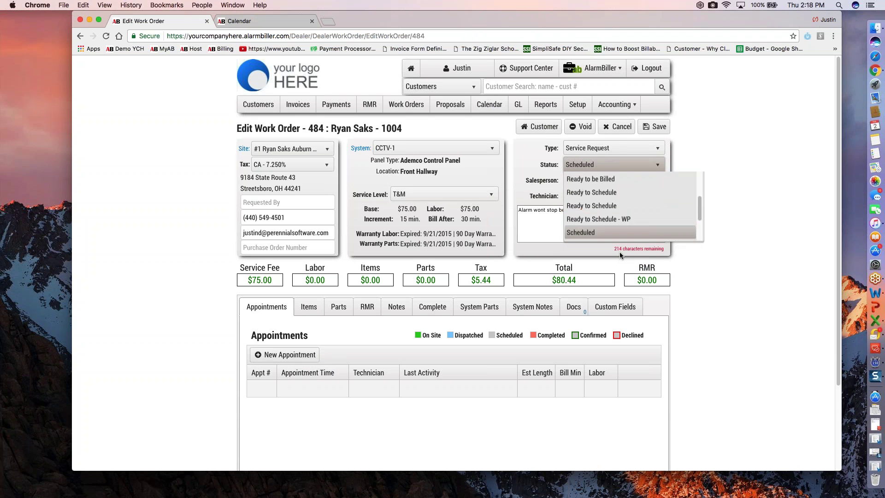
# Step: Review the technicians' calendar for February 2, 2017 and mark out a 7:30 AM to 10:30 AM slot for the third technician
pyautogui.click(259, 22)
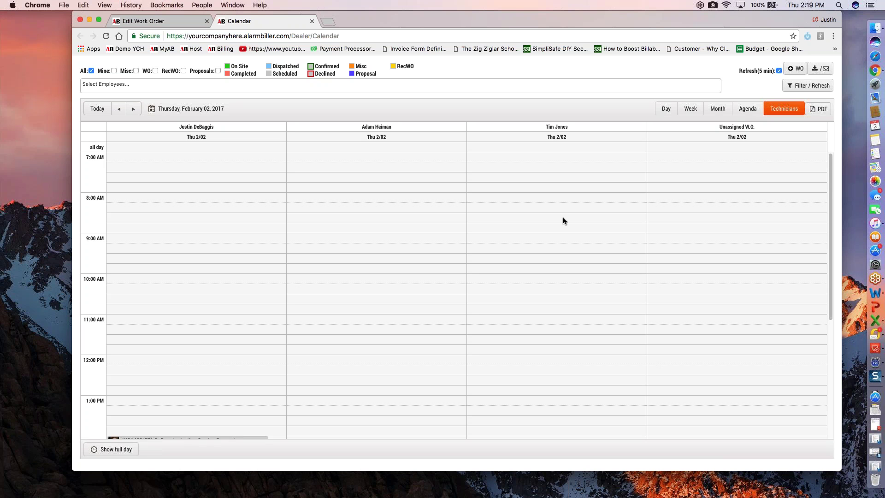
pyautogui.scroll(-1, 559, 218)
pyautogui.scroll(-2, 559, 218)
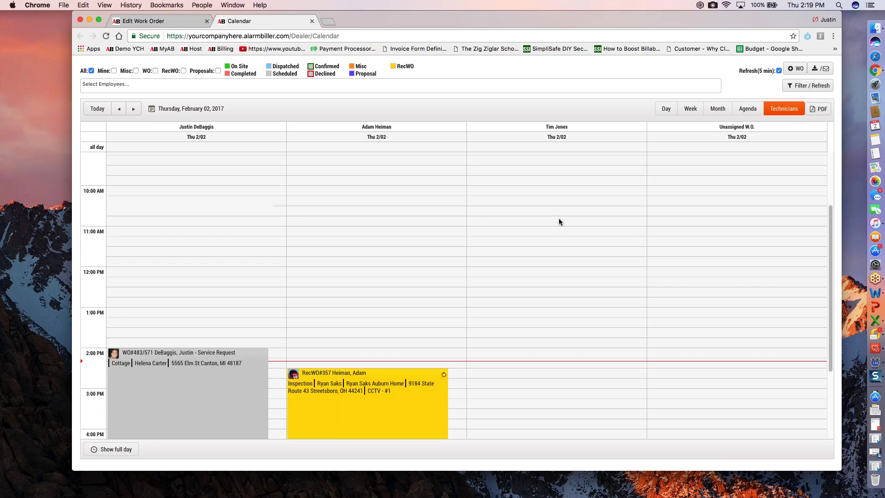
pyautogui.scroll(2, 559, 217)
pyautogui.moveTo(548, 177); pyautogui.dragTo(541, 289)
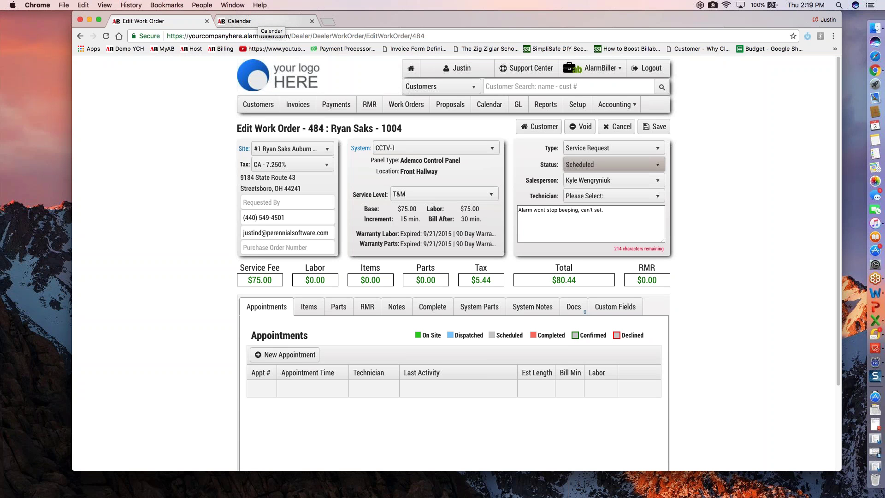
# Step: Assign the work order to the technician whose calendar slot was marked out
pyautogui.click(610, 196)
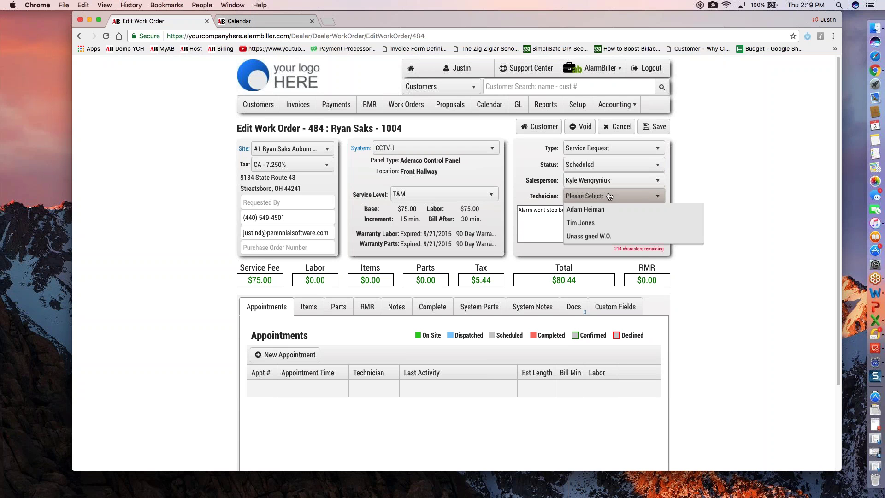
pyautogui.click(584, 222)
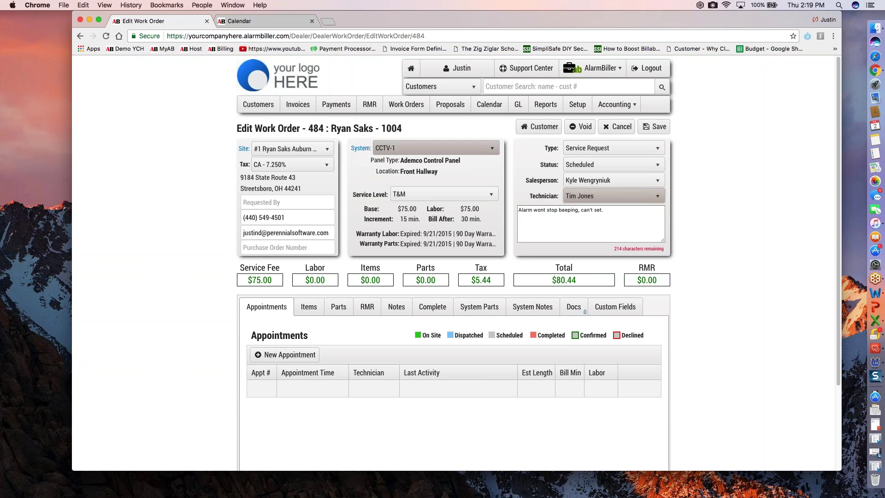
# Step: Set the new calendar event's type to Work Order and link it to the customer and their unscheduled Service Request
pyautogui.click(266, 24)
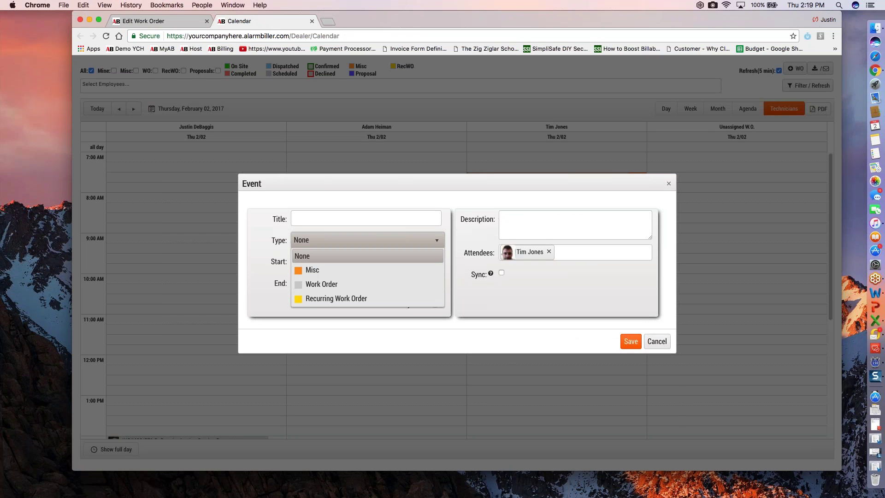
pyautogui.click(385, 282)
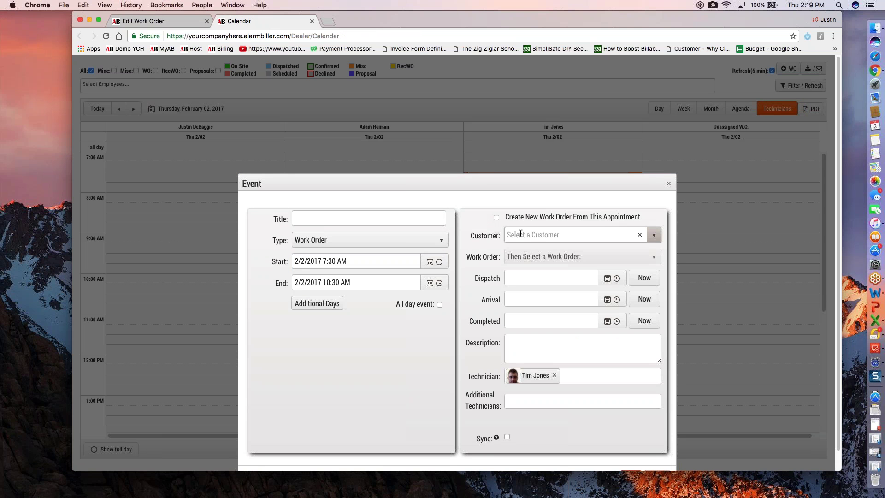
pyautogui.write('ryan')
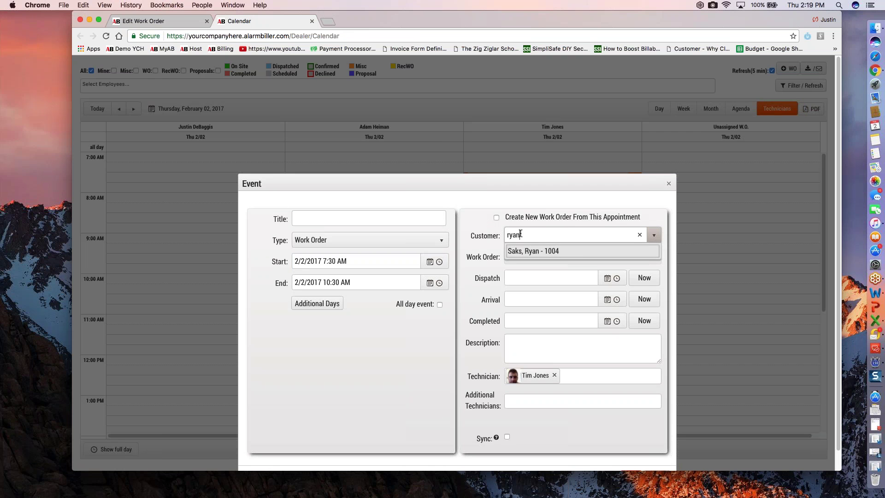
pyautogui.click(530, 251)
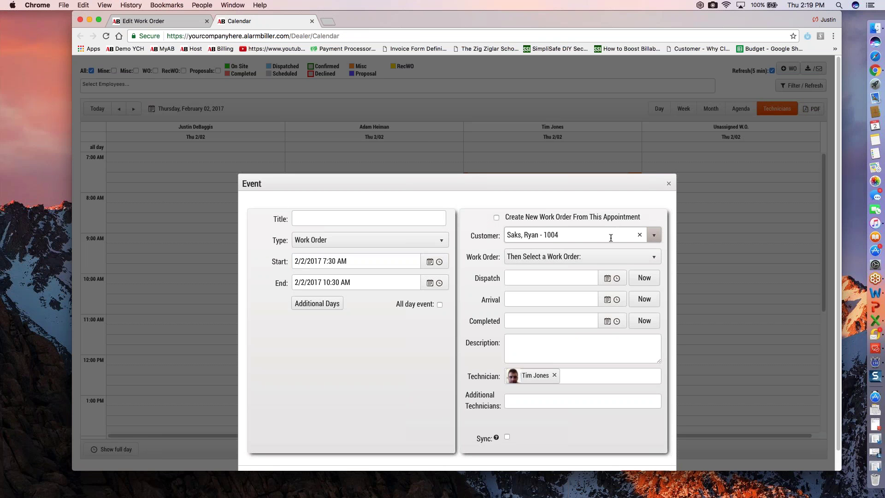
pyautogui.click(589, 255)
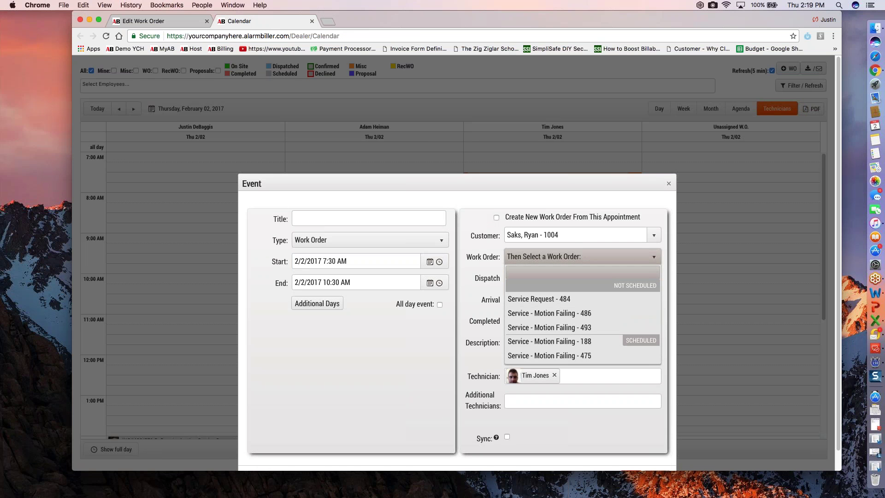
pyautogui.click(576, 295)
# Step: Save the calendar appointment without sending a notification
pyautogui.scroll(-1, 619, 349)
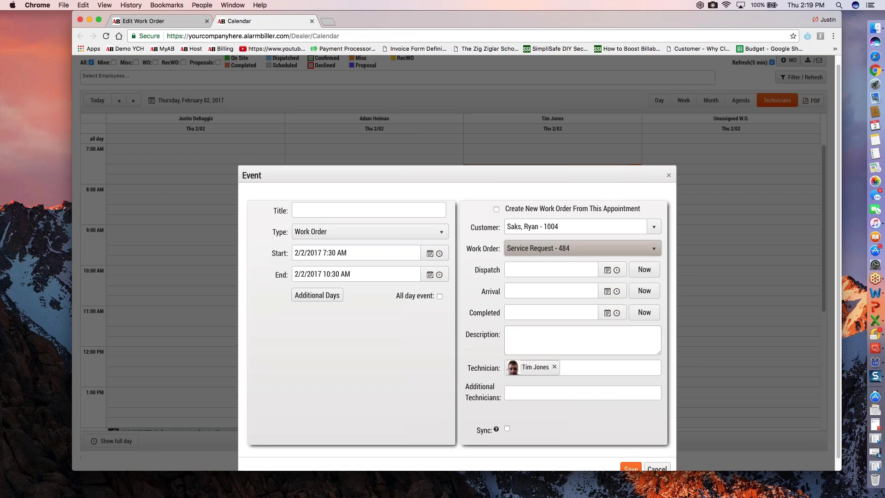
pyautogui.click(629, 459)
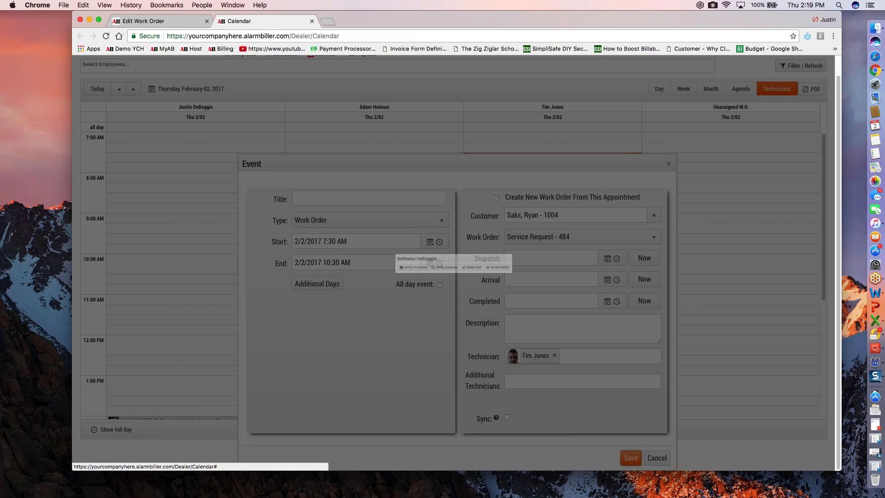
pyautogui.click(531, 269)
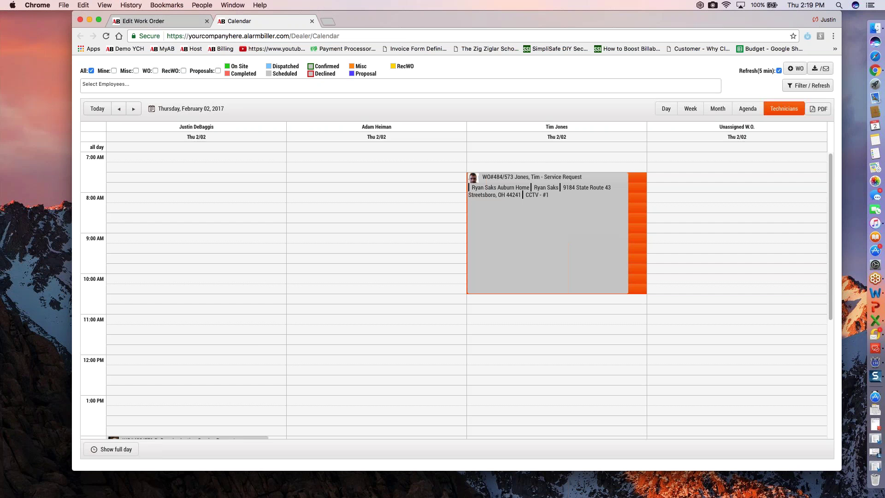
# Step: Reload the work order to load its new appointment and compare it with the calendar entry
pyautogui.click(187, 24)
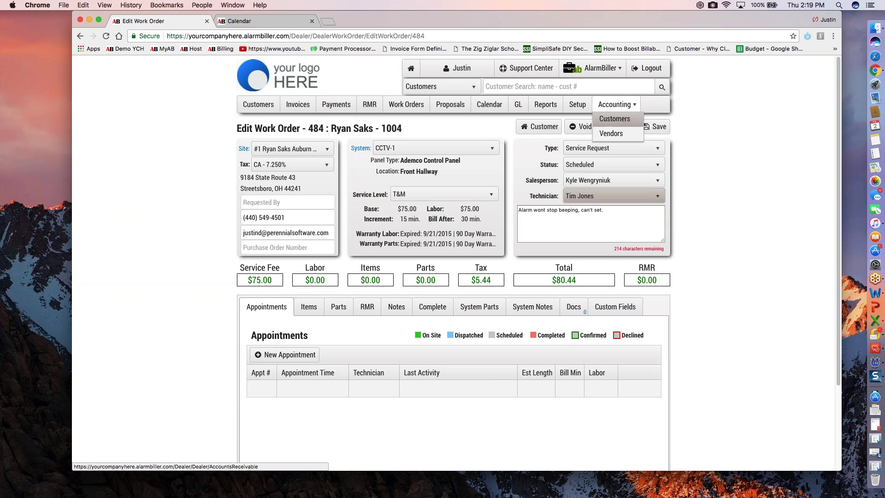
pyautogui.click(107, 36)
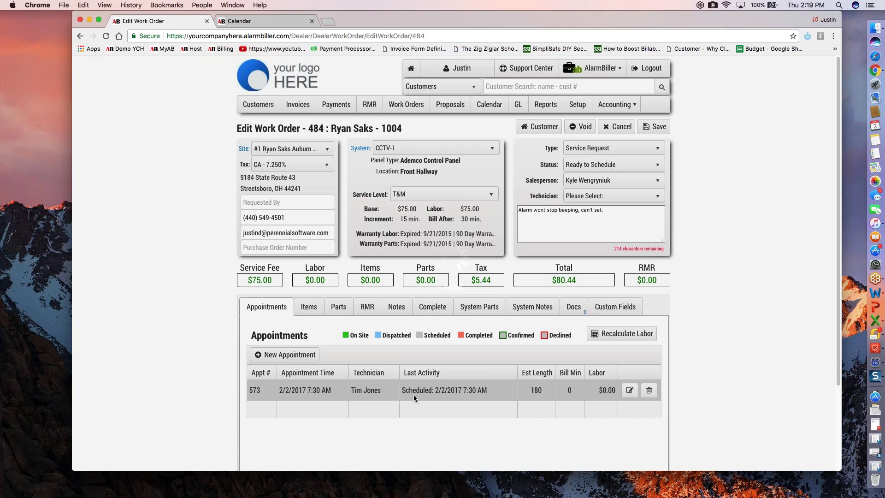
pyautogui.hotkey('ctrl', 'Tab')
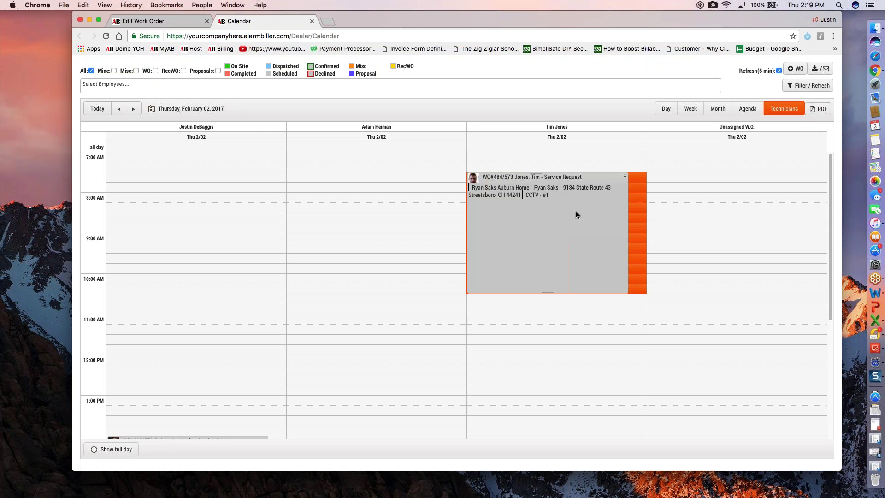
pyautogui.click(154, 21)
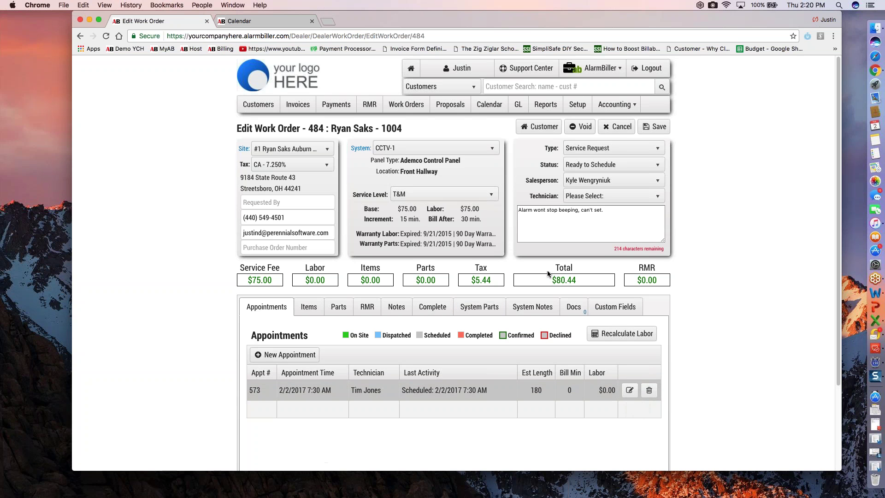
# Step: Mark the appointment as completed at the current time and set the work order's status to Ready to be Billed
pyautogui.click(629, 391)
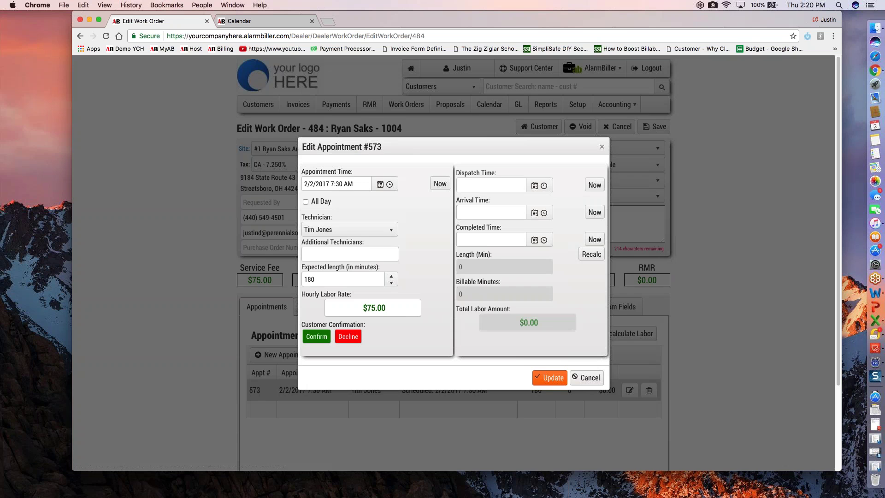
pyautogui.click(547, 376)
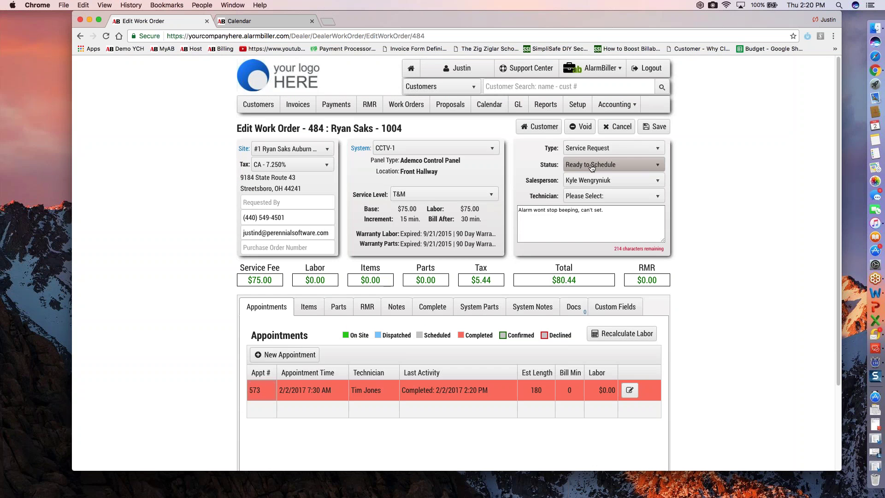
pyautogui.click(592, 165)
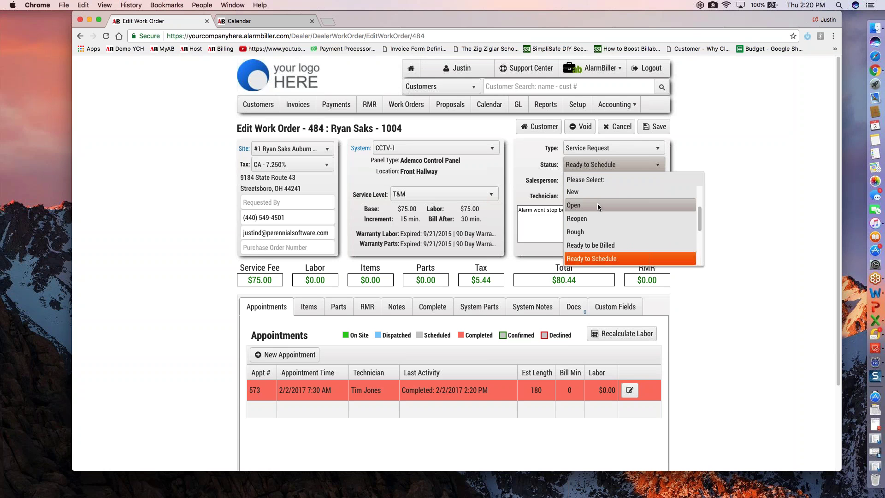
pyautogui.scroll(-1, 598, 209)
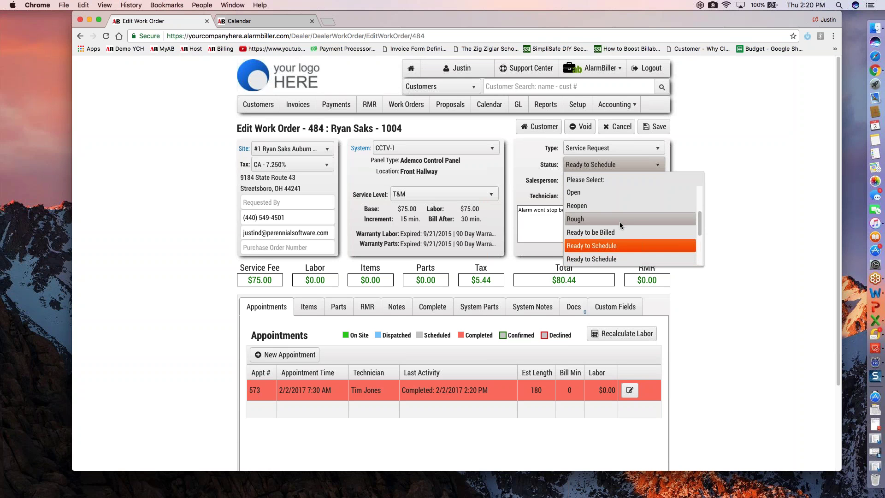
pyautogui.click(591, 225)
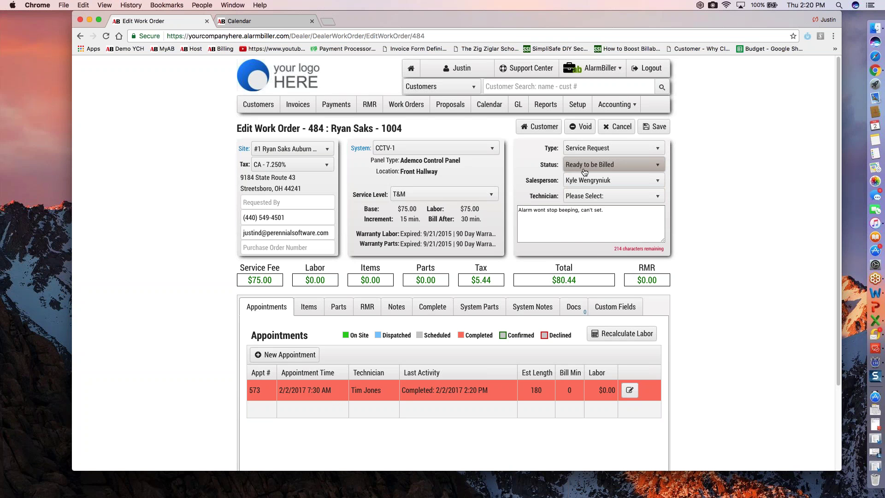
# Step: Enter the signer's printed name and draw a signature in the work order's completion details
pyautogui.click(435, 312)
pyautogui.write('Justin')
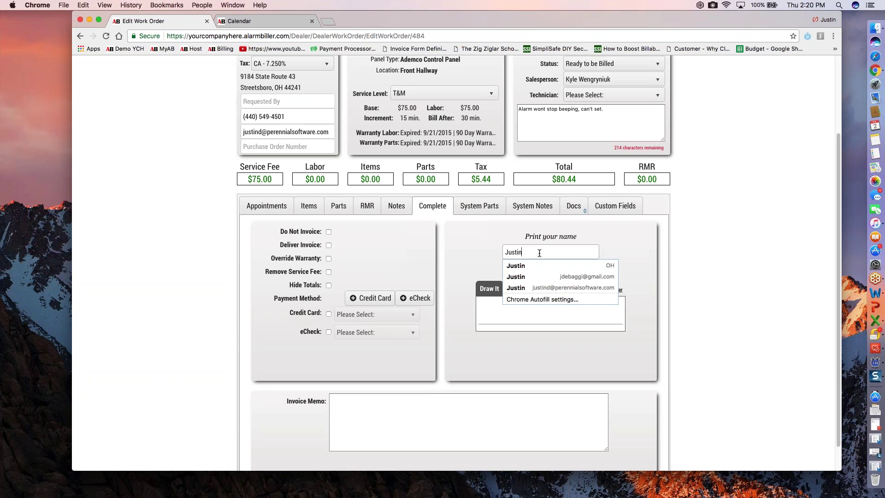
pyautogui.scroll(3, 445, 194)
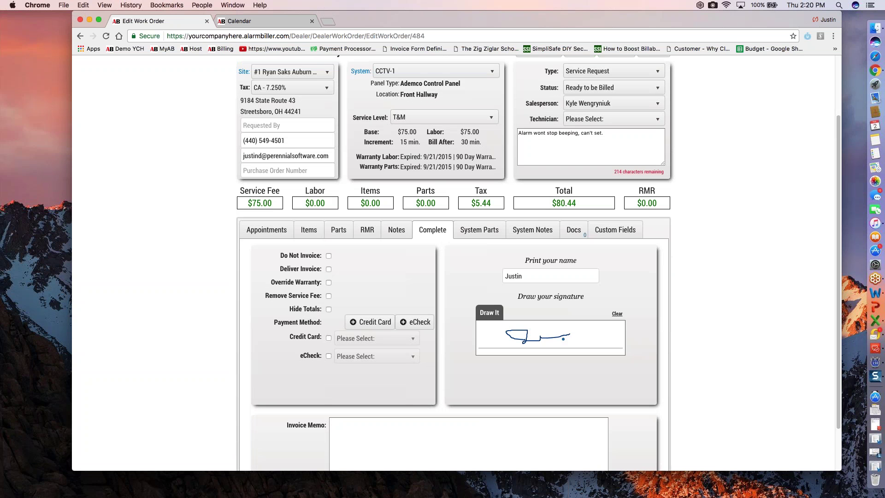
# Step: Enable credit card payment for the work order and select the customer's saved Master Card
pyautogui.click(344, 337)
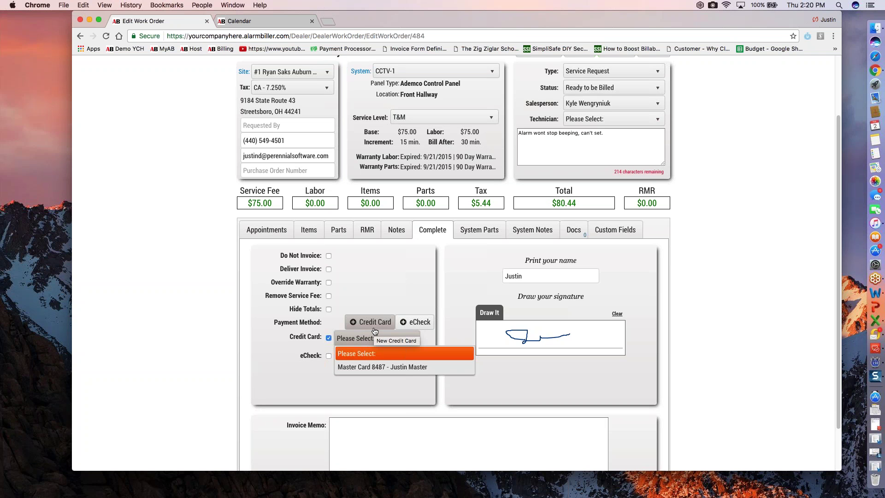
pyautogui.click(374, 368)
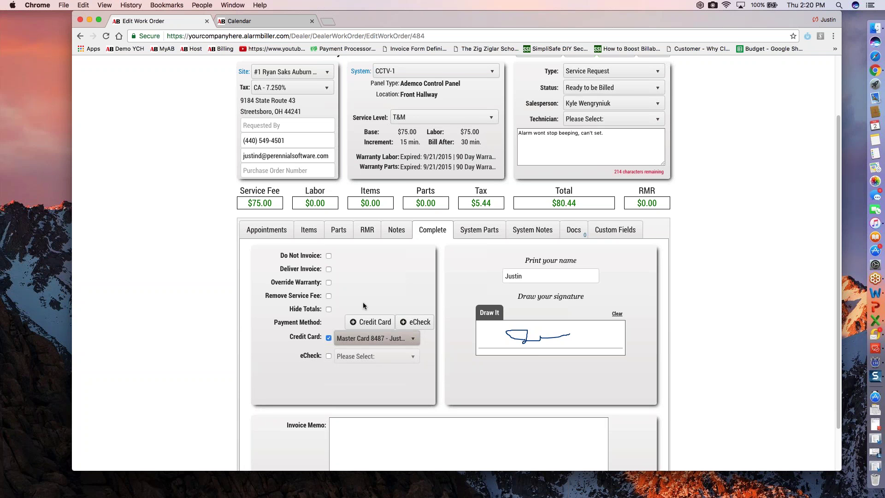
# Step: Add a note that the customer would like to use the master card for payment, and save the work order
pyautogui.click(396, 229)
pyautogui.write('R')
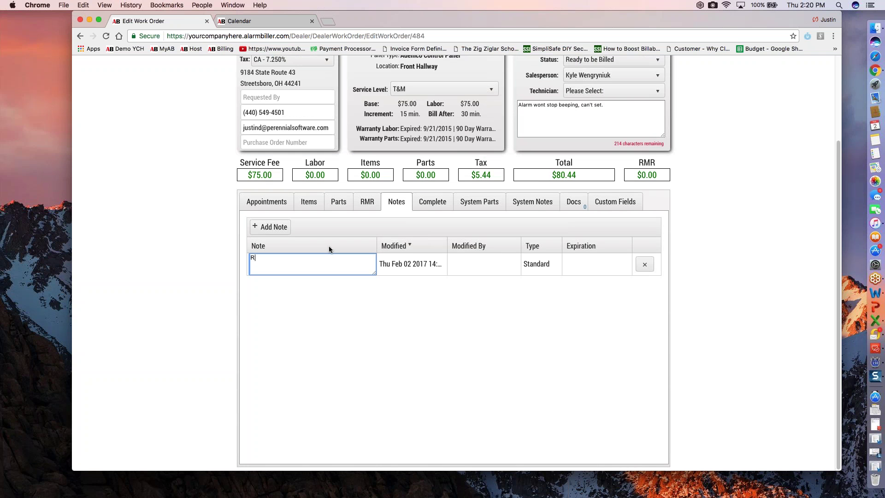
pyautogui.write('yan would like to use the master card for pa')
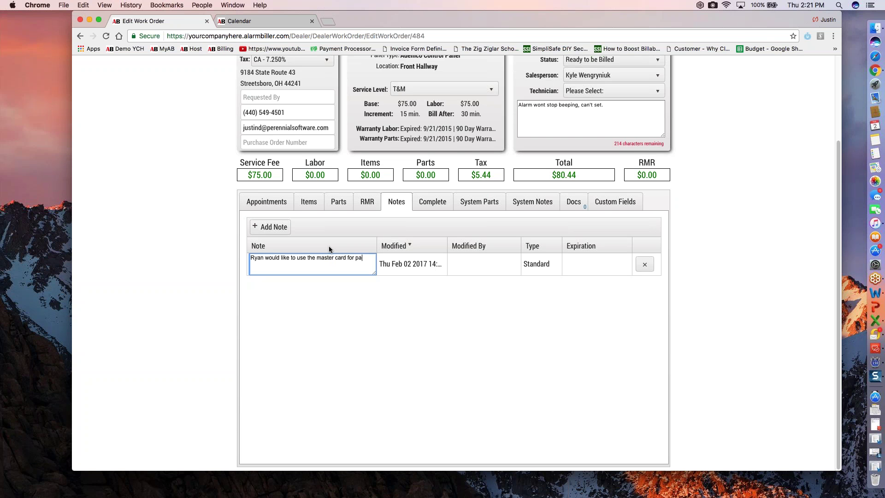
pyautogui.write('yment.')
pyautogui.click(464, 320)
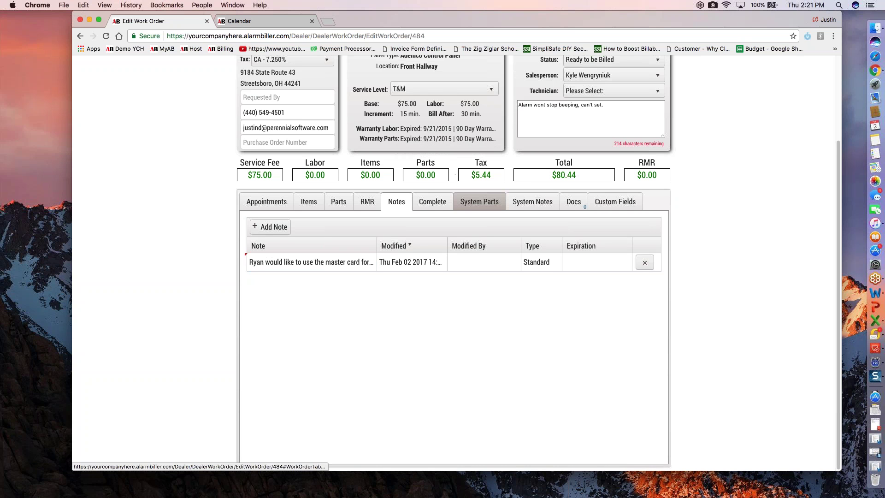
pyautogui.scroll(2, 479, 201)
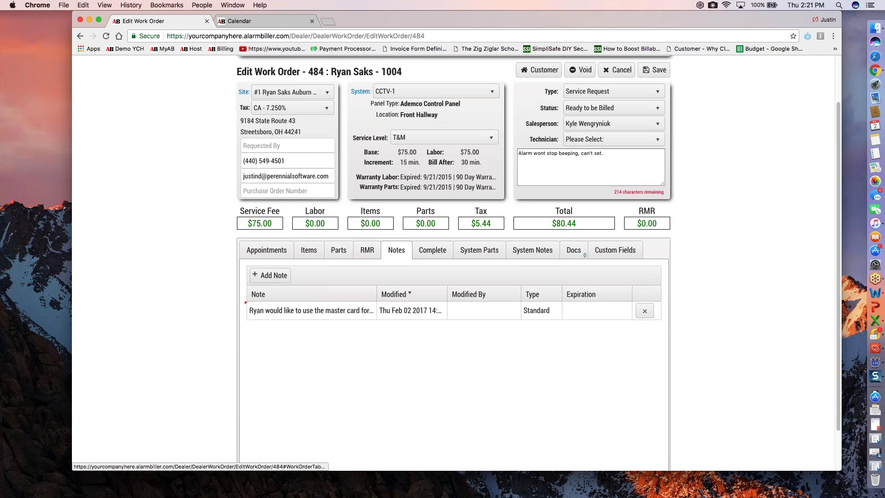
pyautogui.scroll(1, 662, 108)
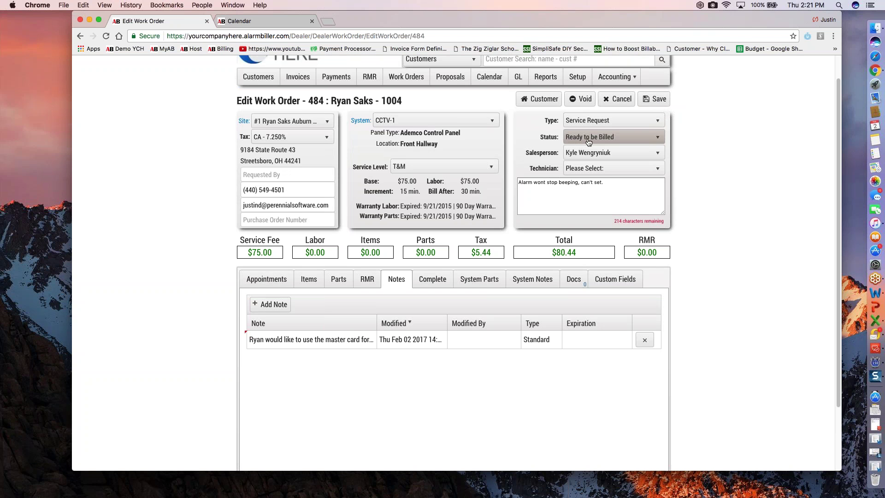
pyautogui.click(660, 102)
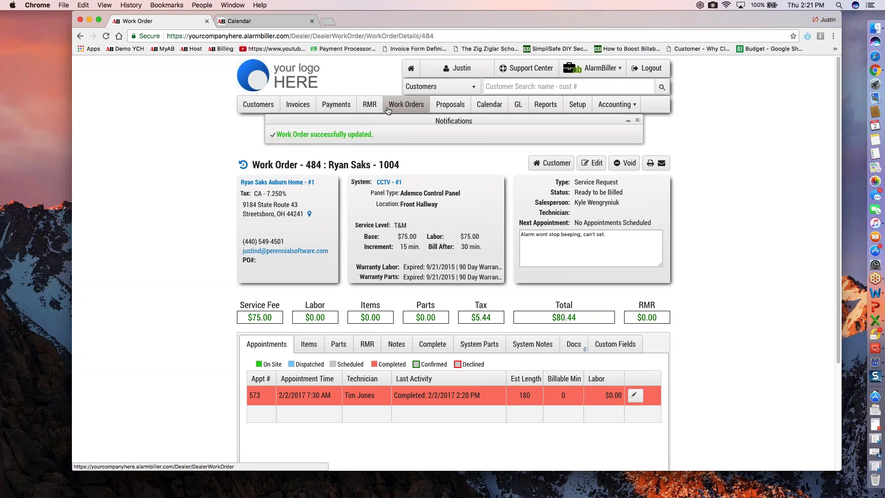
# Step: Go to the open work orders list and apply the global grid layout "Ready to Bill - All"
pyautogui.click(399, 109)
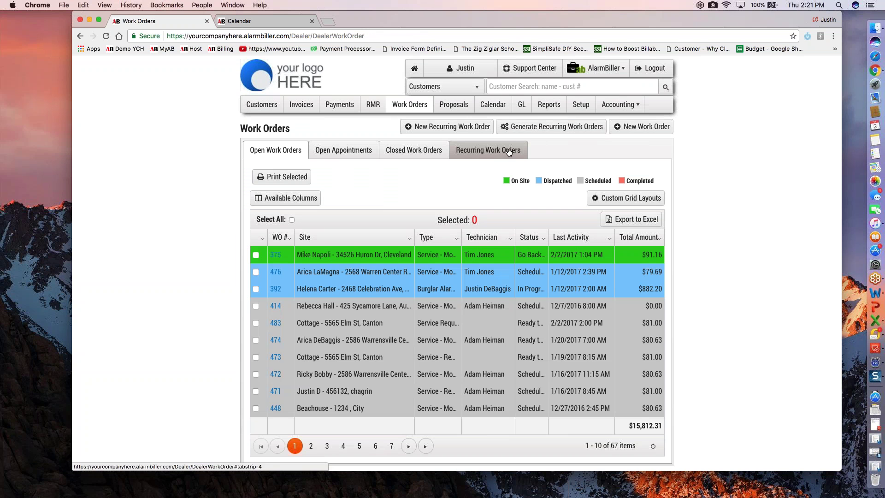
pyautogui.click(627, 198)
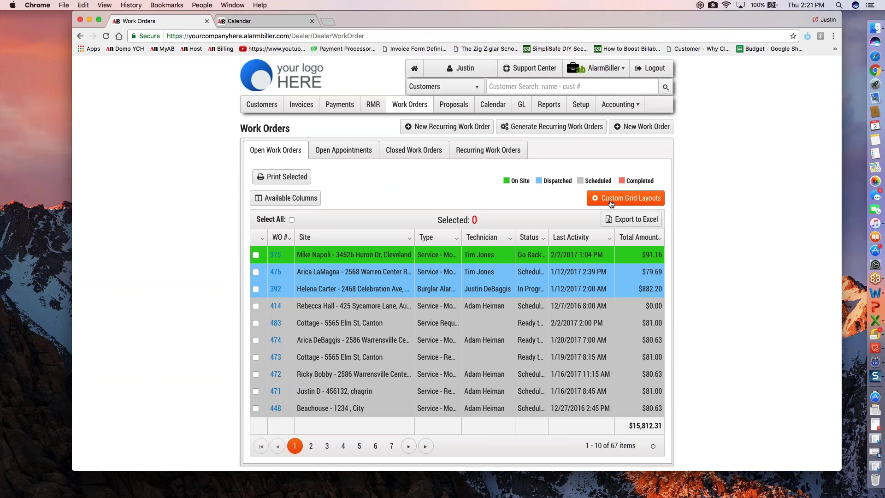
pyautogui.click(550, 106)
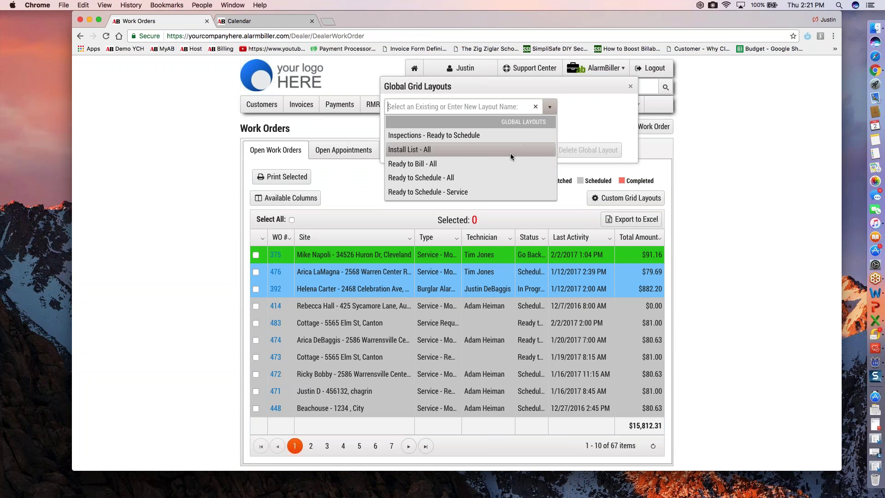
pyautogui.click(505, 163)
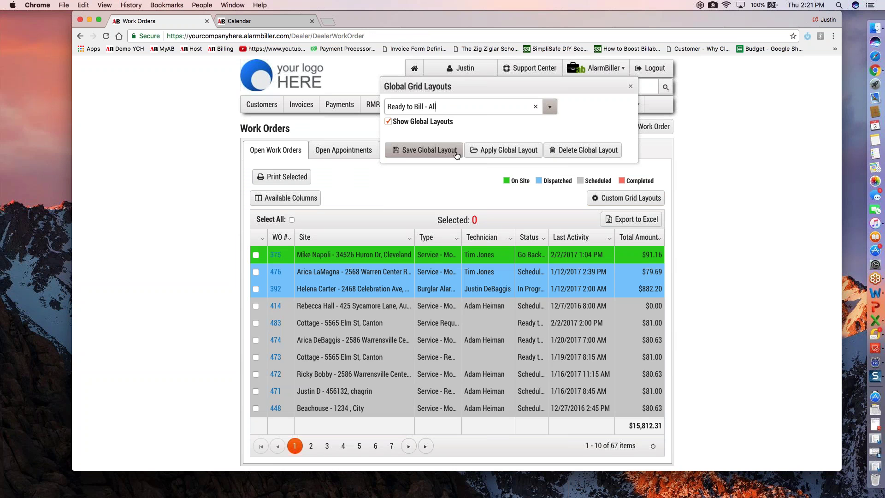
pyautogui.click(491, 154)
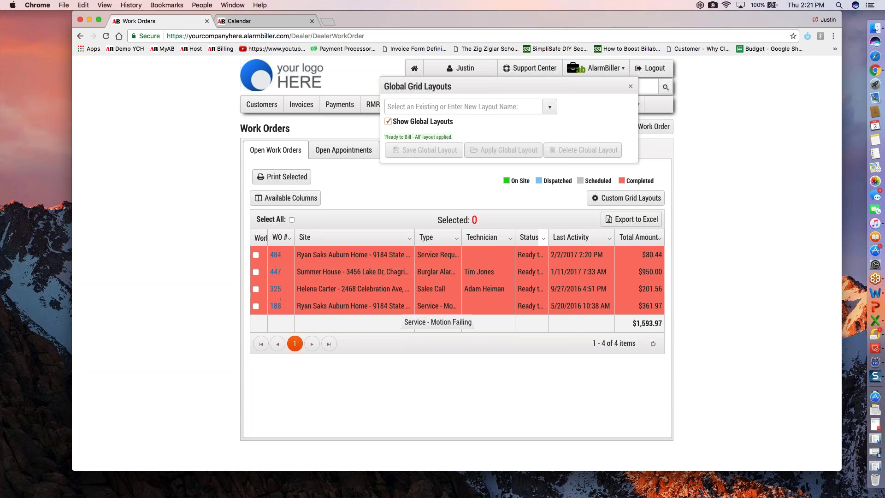
# Step: Open the Summer House burglar alarm work order and review its completion details and its note about the collected credit card
pyautogui.click(276, 272)
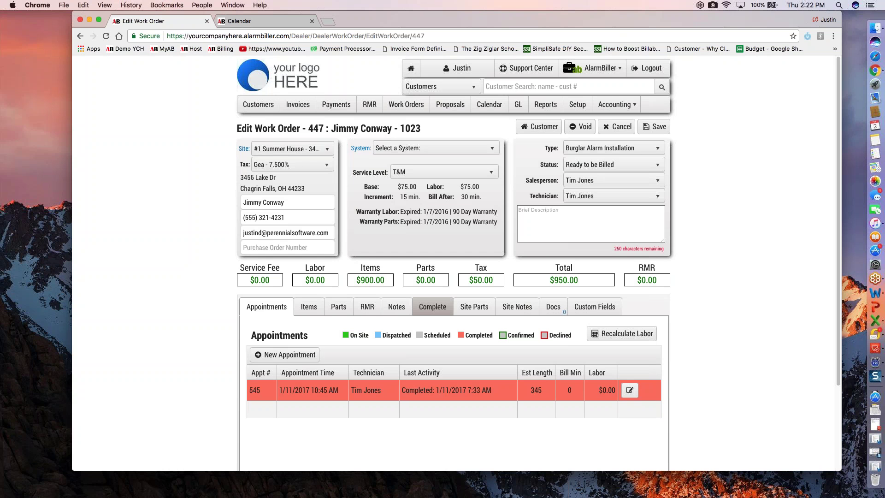
pyautogui.click(429, 313)
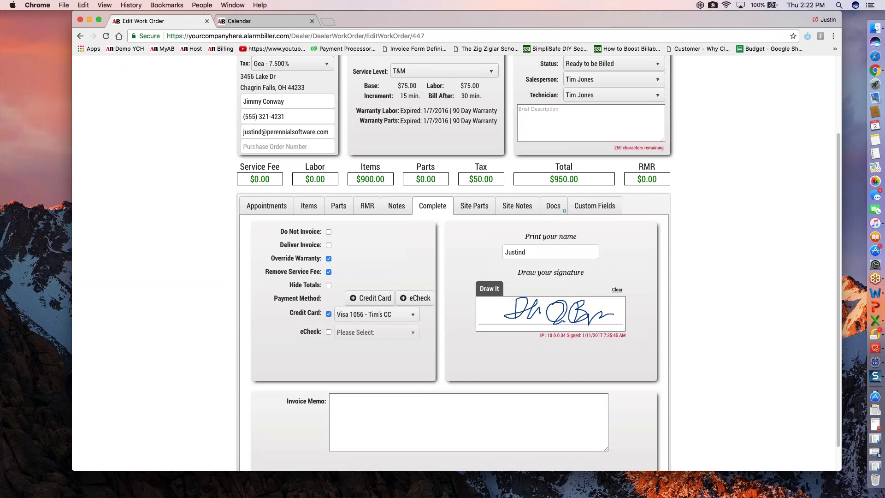
pyautogui.scroll(1, 583, 176)
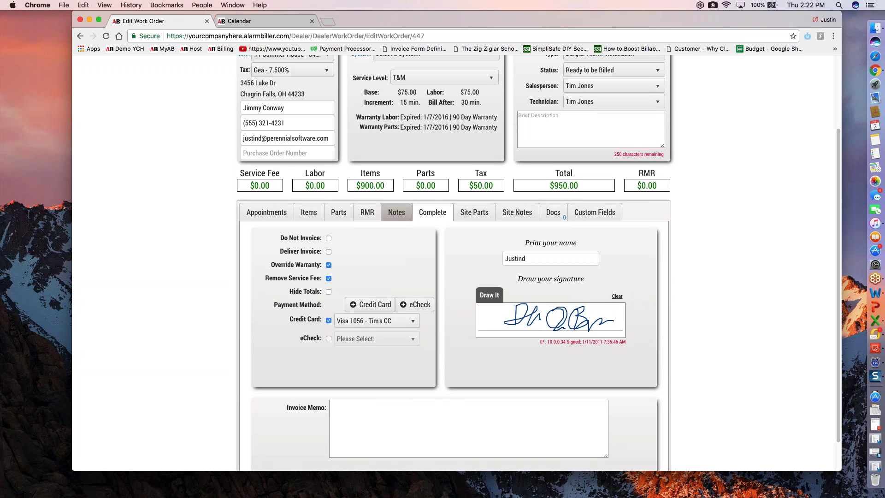
pyautogui.click(396, 212)
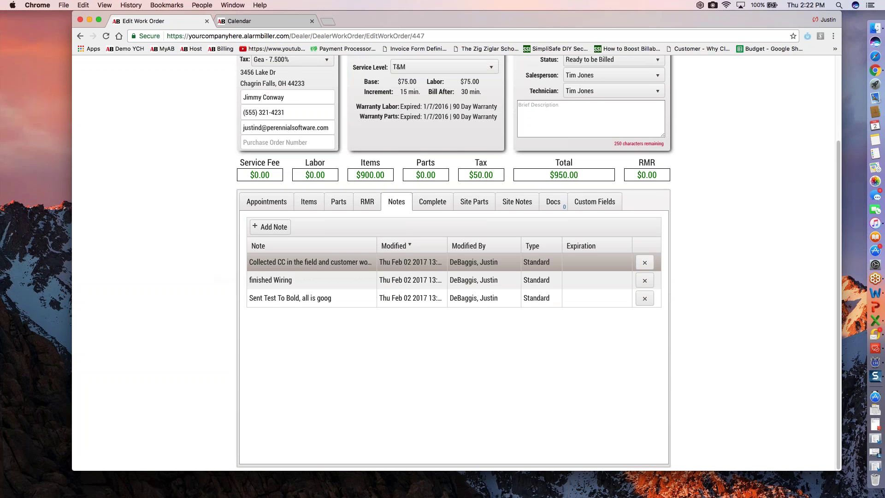
pyautogui.click(295, 263)
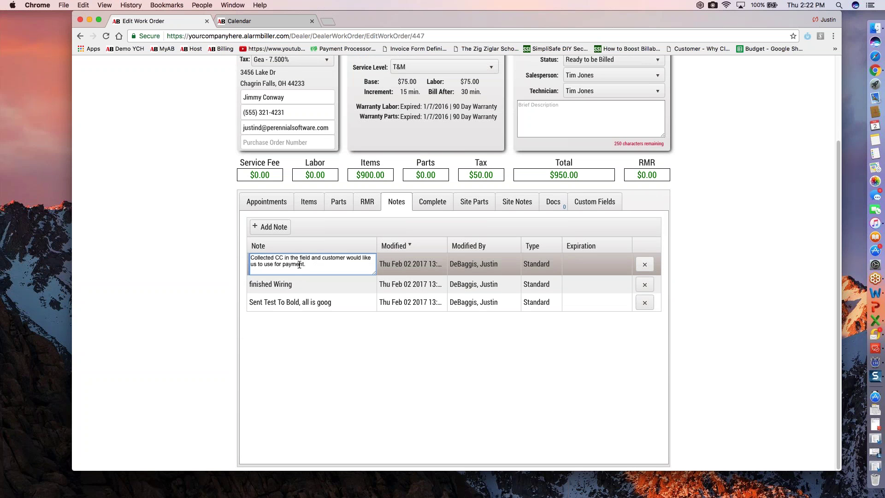
pyautogui.click(710, 229)
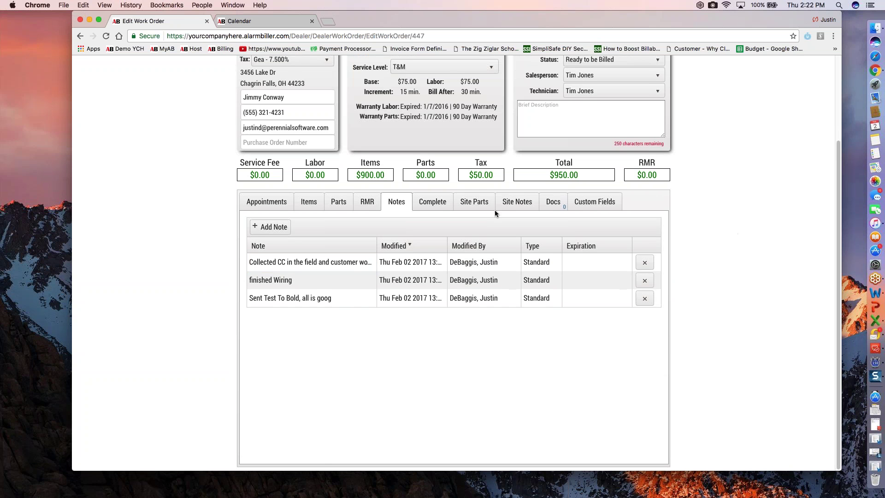
# Step: Enable the Deliver Invoice option in the work order's completion details
pyautogui.click(434, 202)
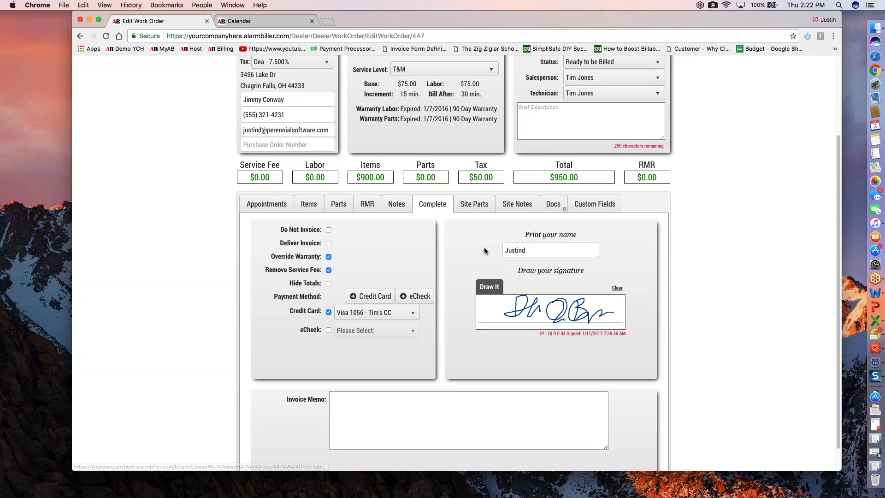
pyautogui.scroll(1, 484, 251)
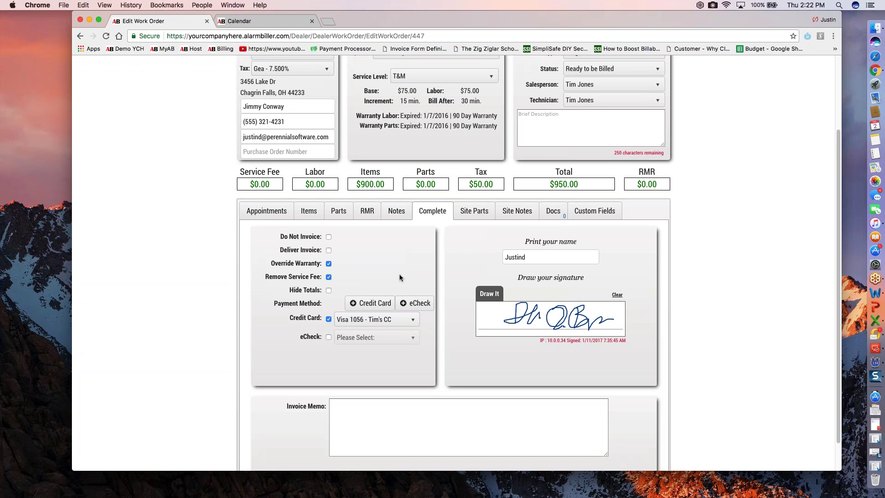
pyautogui.click(328, 250)
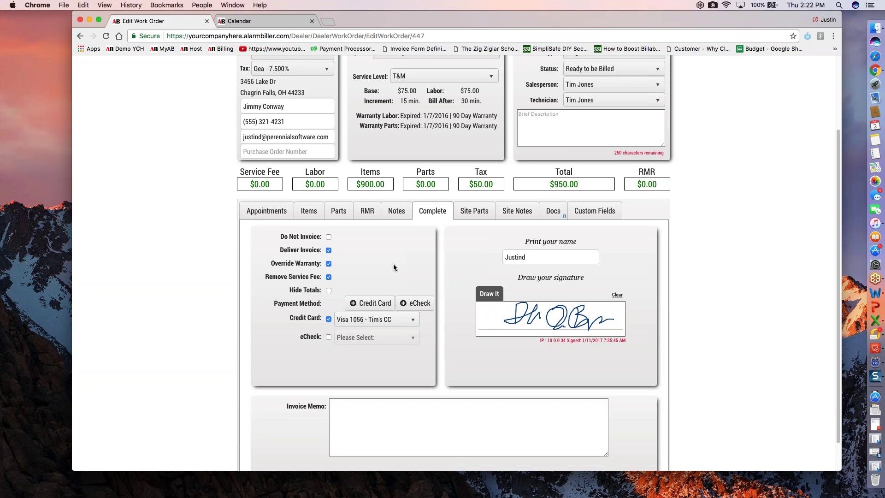
# Step: Set the work order's status to Close W.O. and complete the work order
pyautogui.scroll(1, 393, 268)
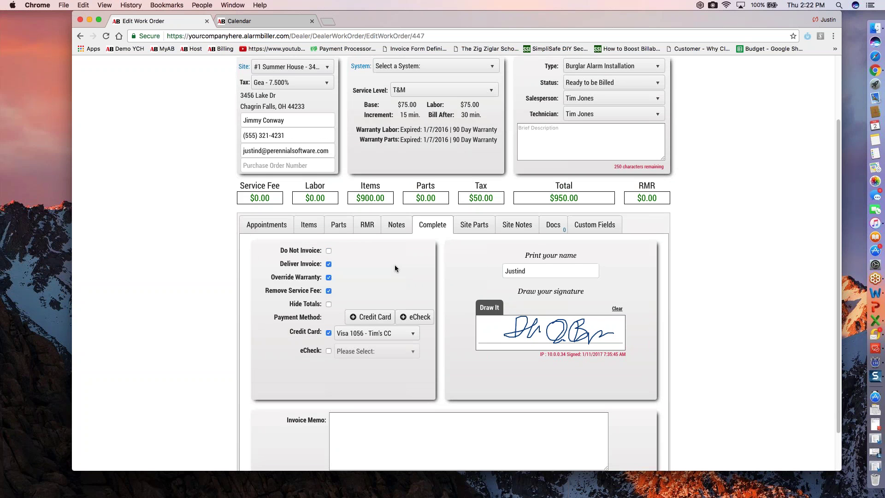
pyautogui.scroll(3, 395, 265)
pyautogui.click(613, 120)
pyautogui.scroll(3, 630, 148)
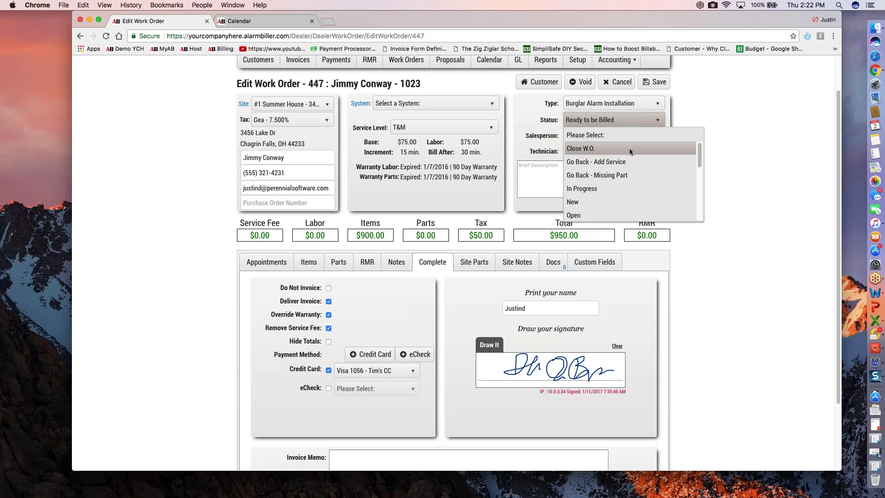
pyautogui.click(630, 148)
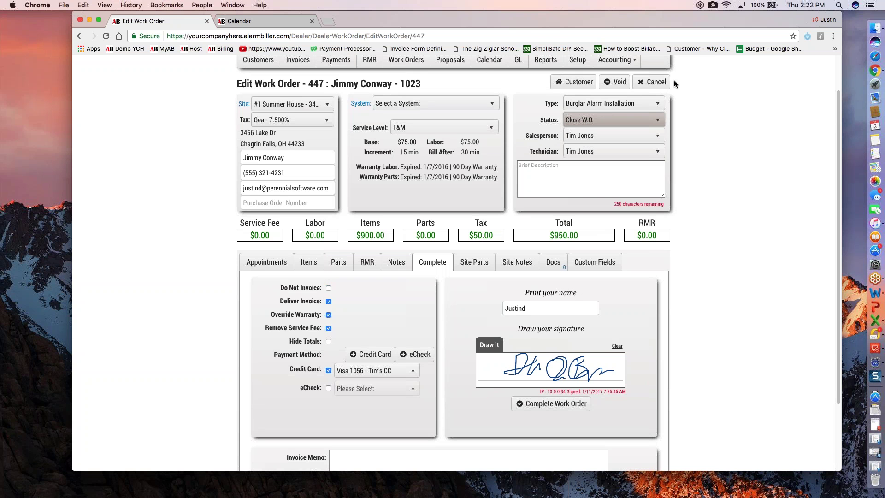
pyautogui.click(545, 408)
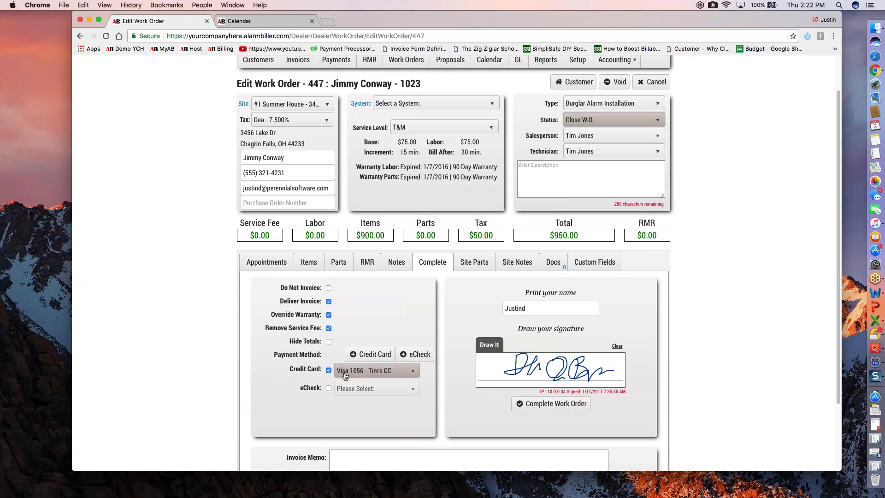
pyautogui.click(567, 410)
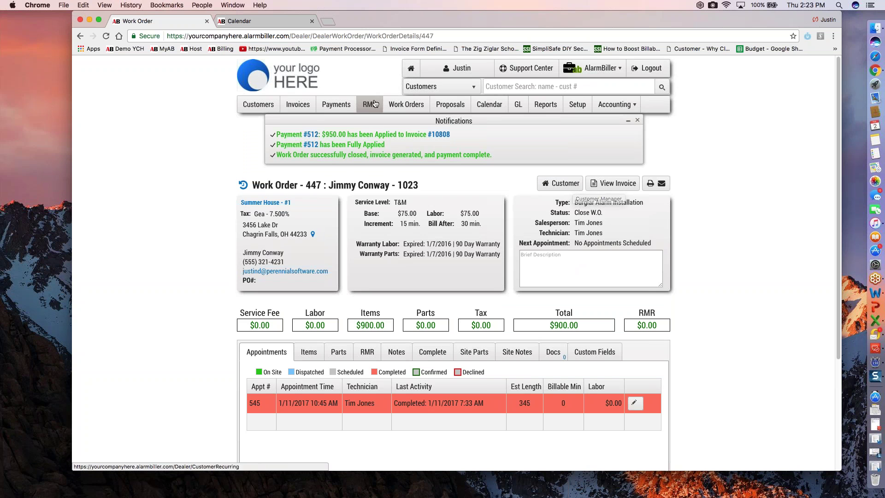
# Step: Return to the open work orders list and widen the Status column to fit the full status names
pyautogui.click(394, 106)
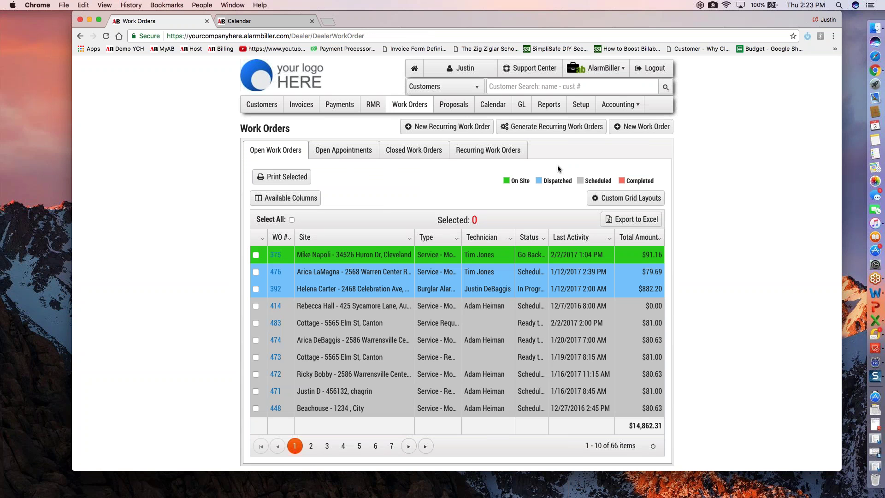
pyautogui.click(615, 200)
pyautogui.moveTo(548, 232); pyautogui.dragTo(580, 233)
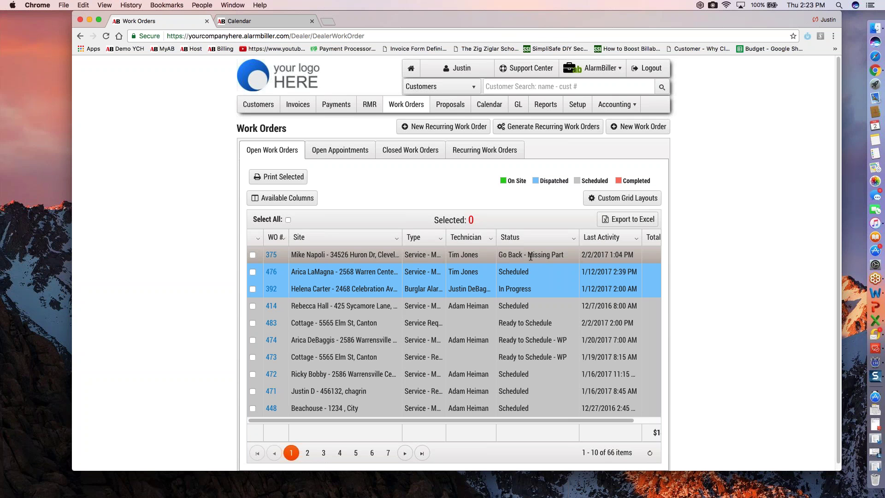
pyautogui.click(622, 198)
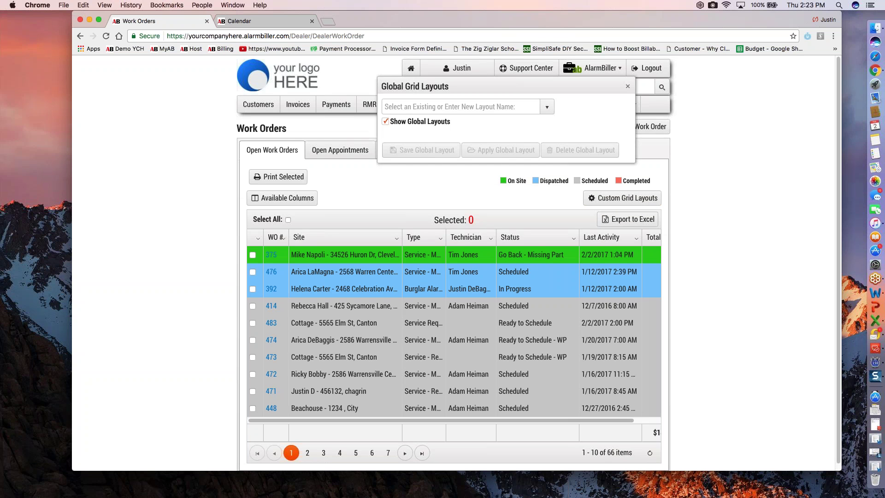
pyautogui.click(548, 107)
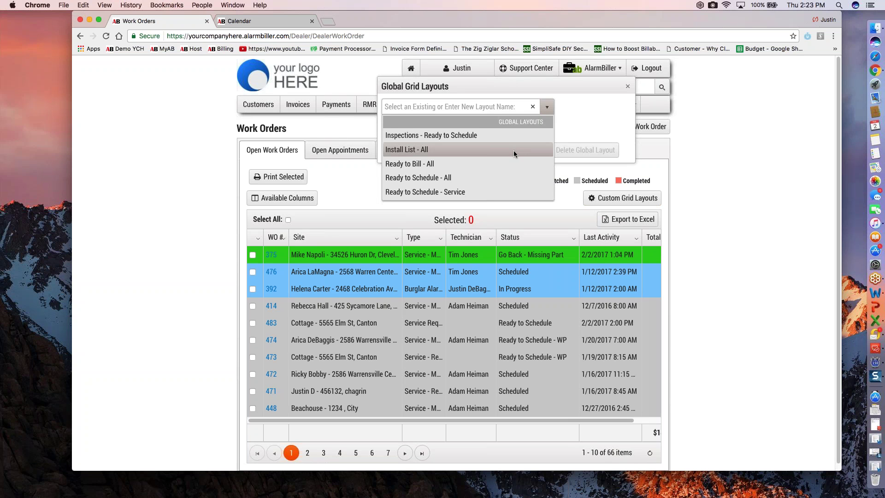
pyautogui.click(599, 103)
pyautogui.click(627, 86)
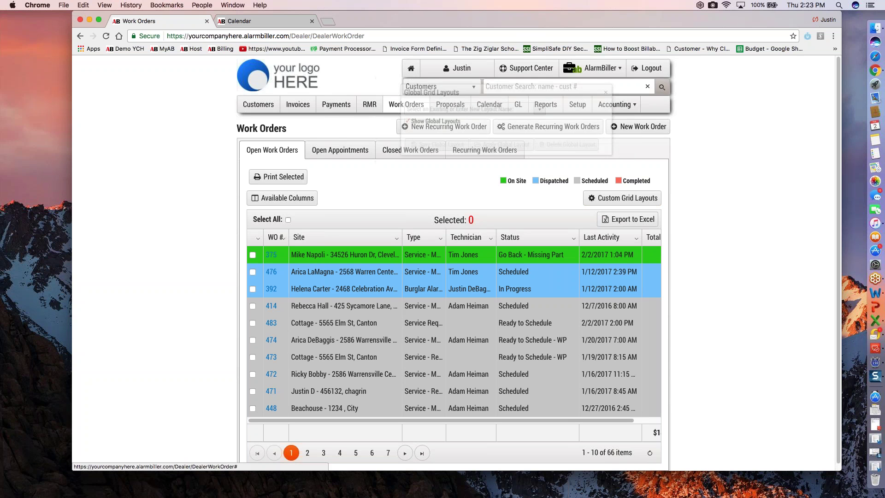
# Step: Filter the open work orders to those whose Status contains "GO Back"
pyautogui.click(574, 238)
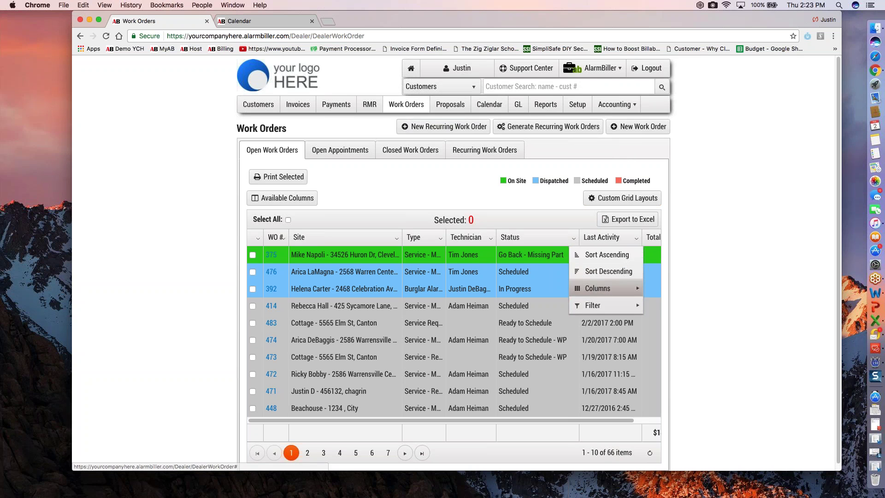
pyautogui.moveTo(599, 305)
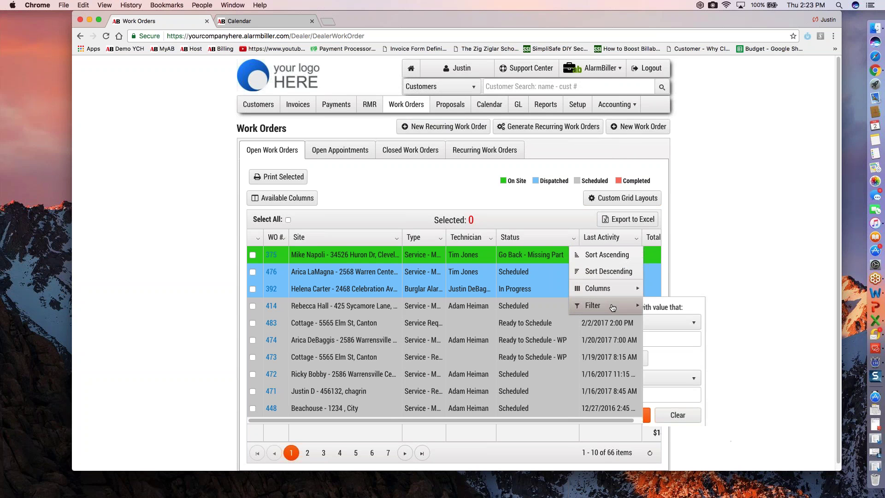
pyautogui.click(672, 323)
pyautogui.click(683, 377)
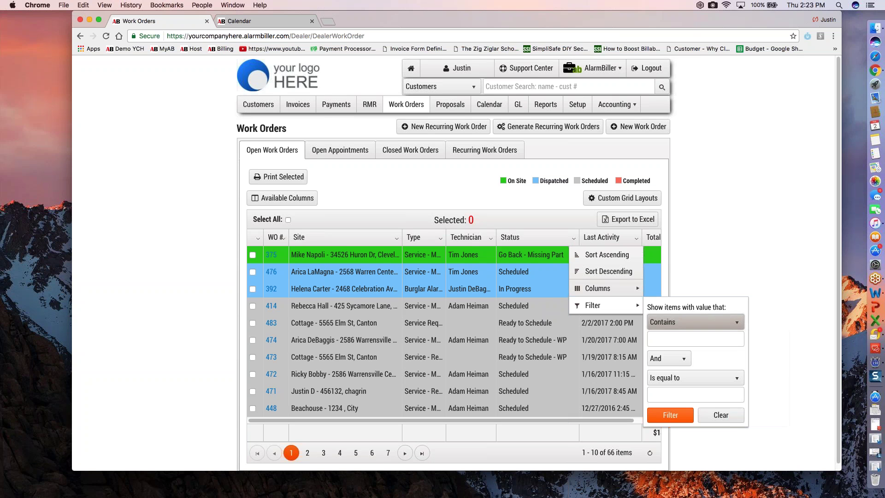
pyautogui.write('GO')
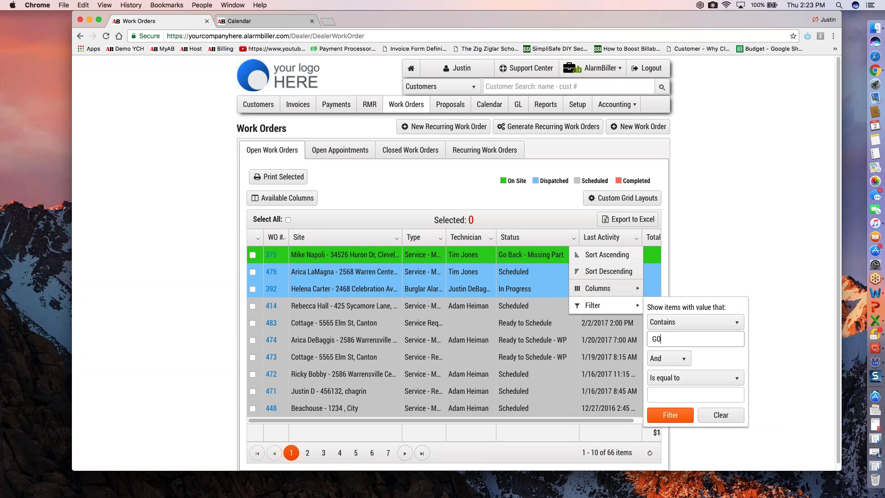
pyautogui.write(' Back')
pyautogui.click(669, 413)
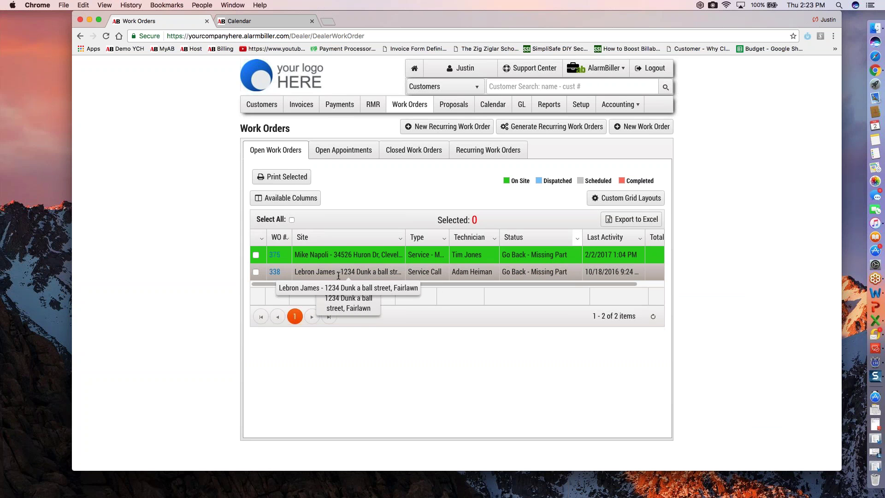
# Step: Open the Service Call work order with status Go Back - Missing Part for editing and review its notes
pyautogui.click(348, 272)
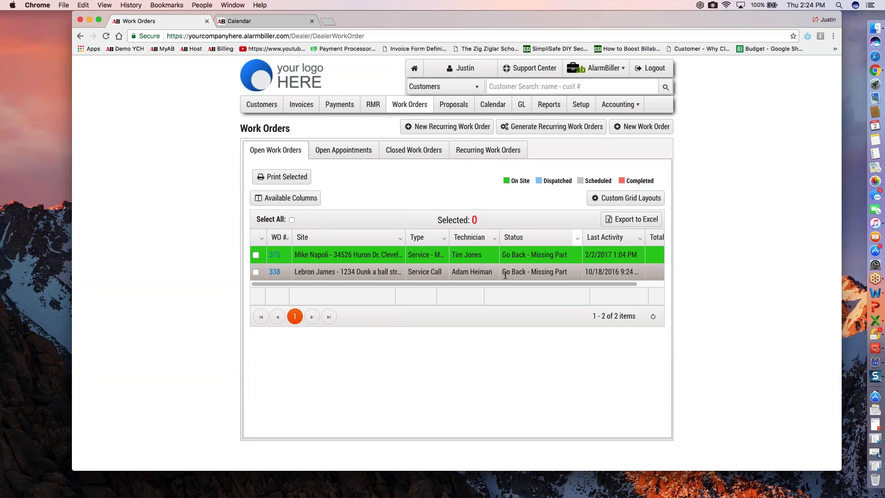
pyautogui.click(276, 272)
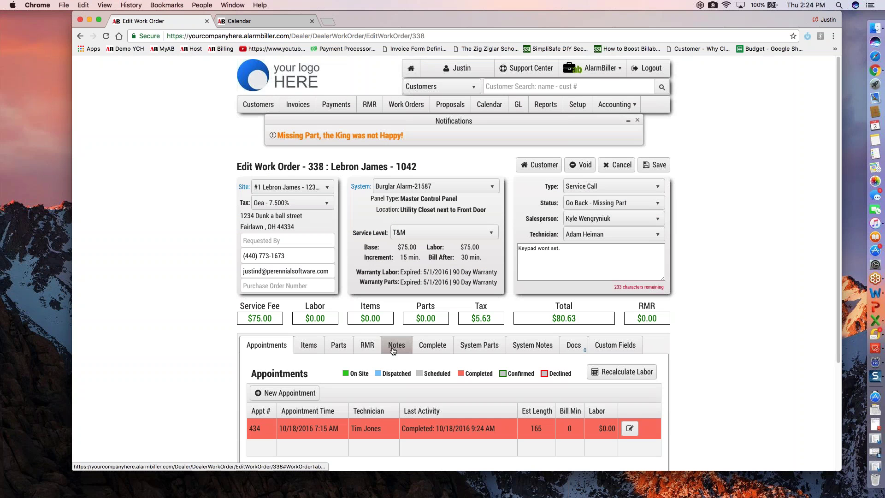
pyautogui.click(394, 350)
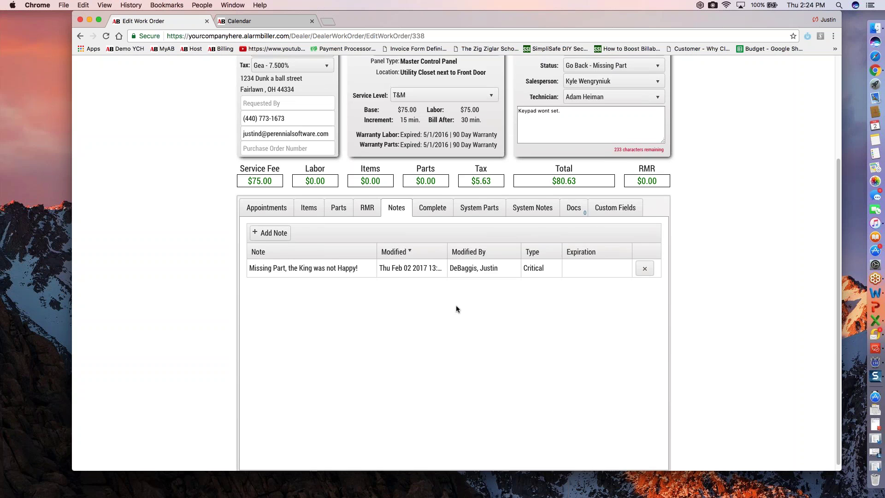
pyautogui.scroll(5, 456, 305)
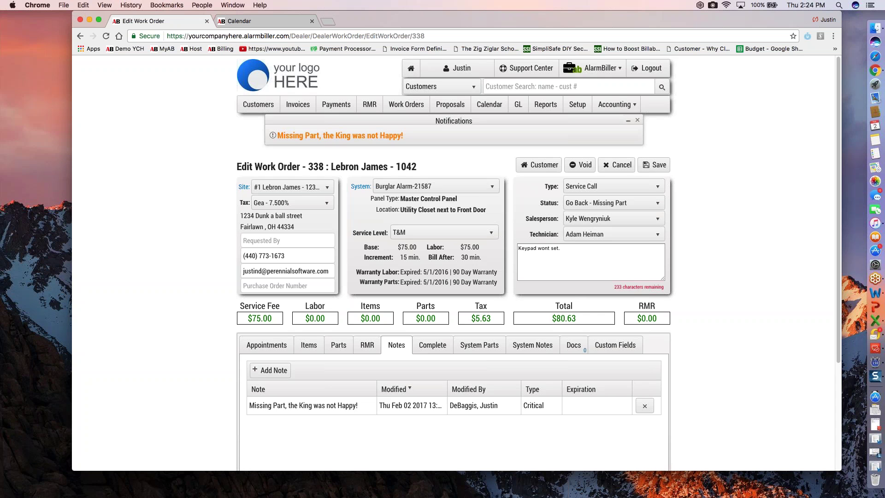
# Step: Review the work order's existing appointments and set its status to Scheduled
pyautogui.click(267, 345)
pyautogui.scroll(-5, 328, 335)
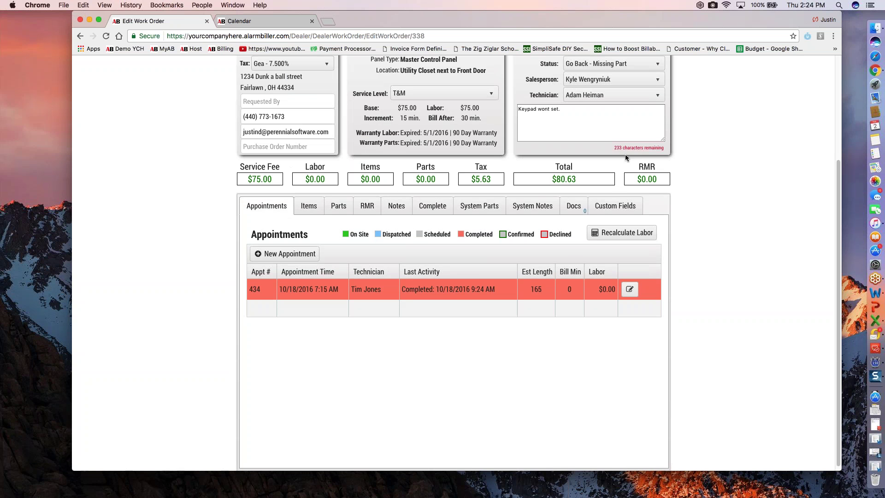
pyautogui.scroll(3, 625, 154)
pyautogui.click(613, 124)
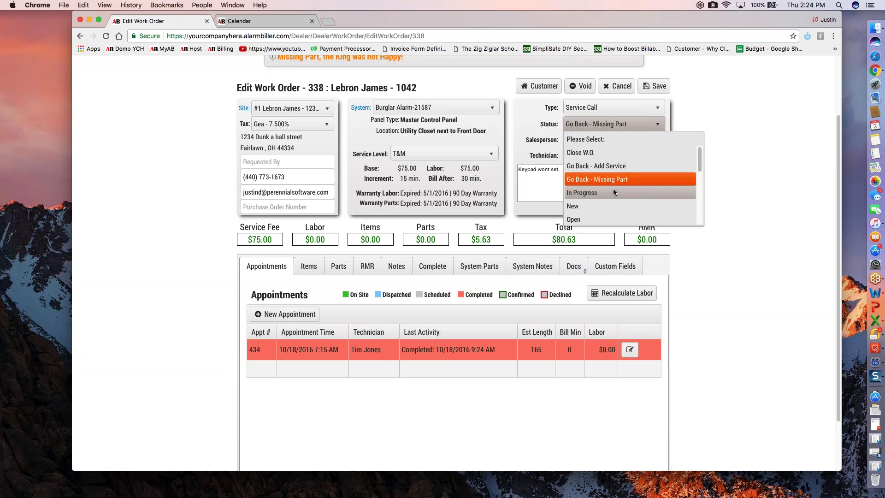
pyautogui.moveTo(699, 162); pyautogui.dragTo(701, 212)
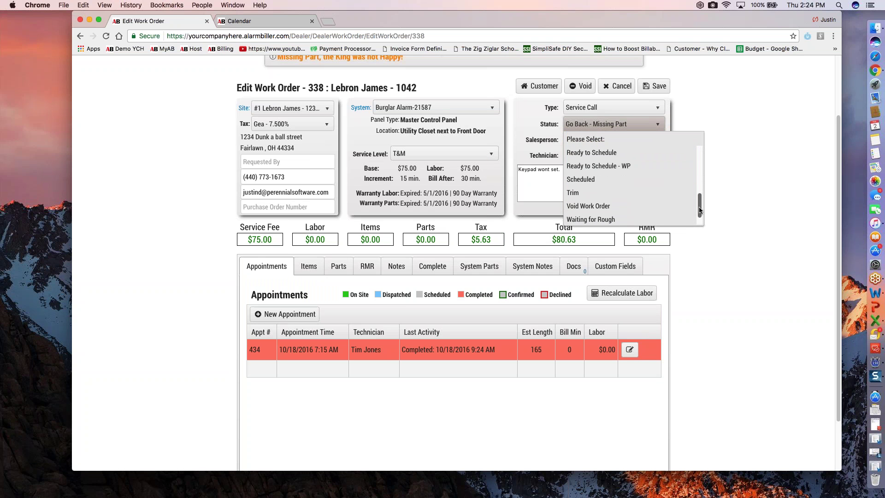
pyautogui.click(618, 180)
# Step: Add a new appointment to the work order and assign the same technician as on the completed appointment
pyautogui.click(286, 314)
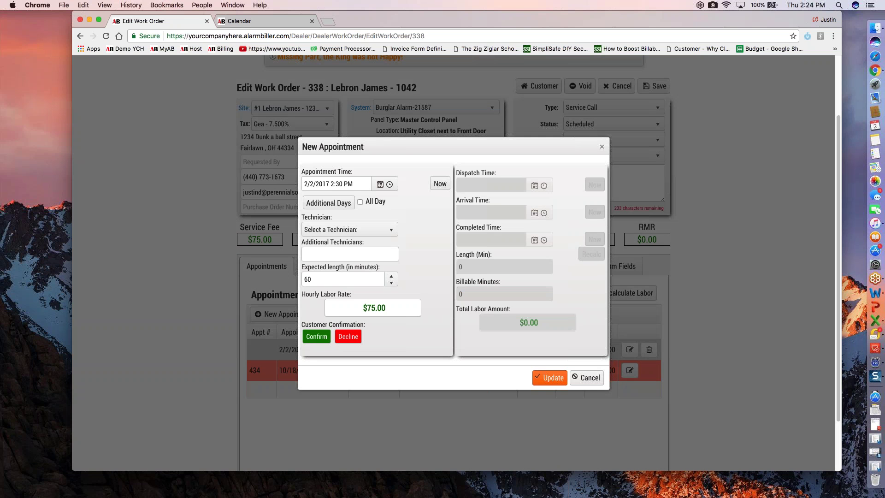
pyautogui.click(364, 230)
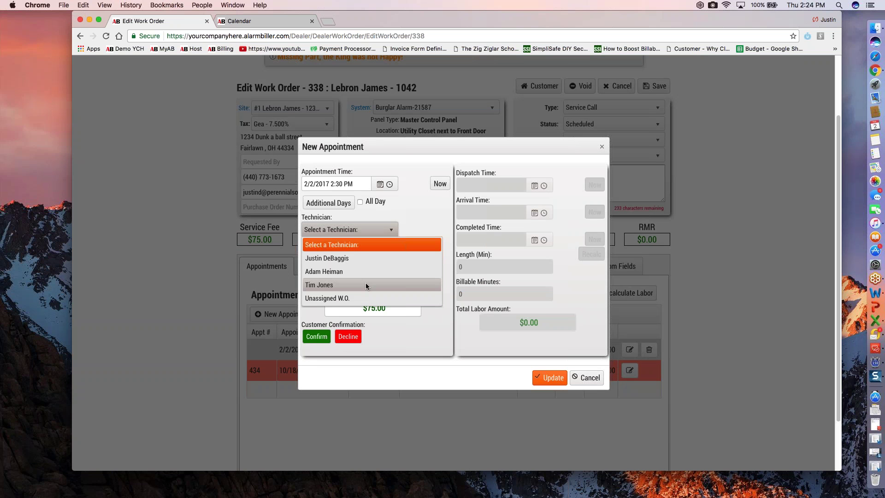
pyautogui.click(366, 285)
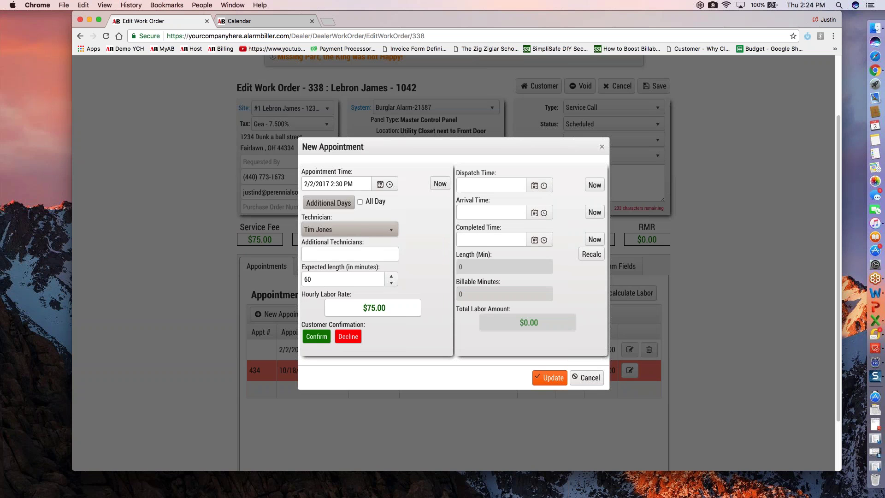
# Step: Set the new appointment's time to 2/3/2017 9:00 AM
pyautogui.click(381, 184)
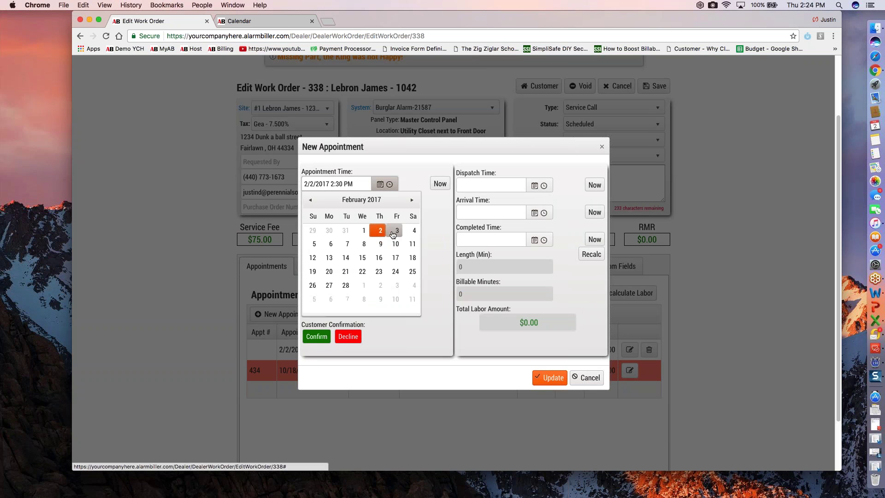
pyautogui.click(393, 230)
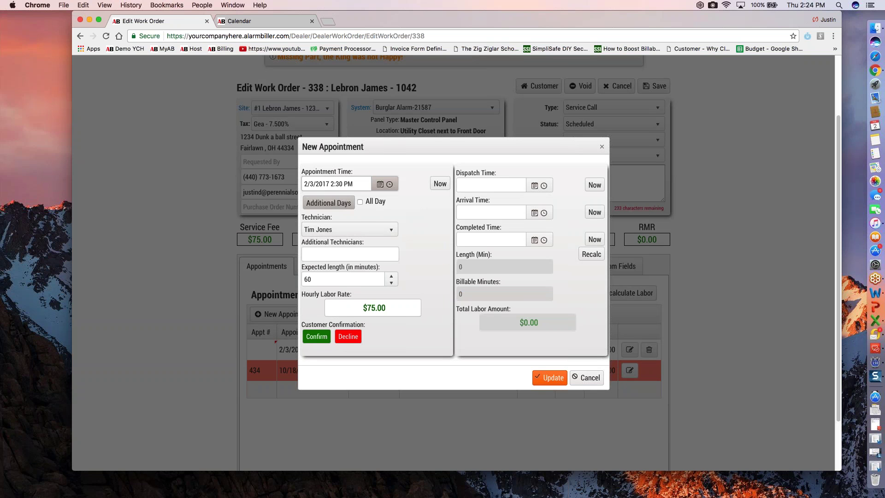
pyautogui.click(390, 185)
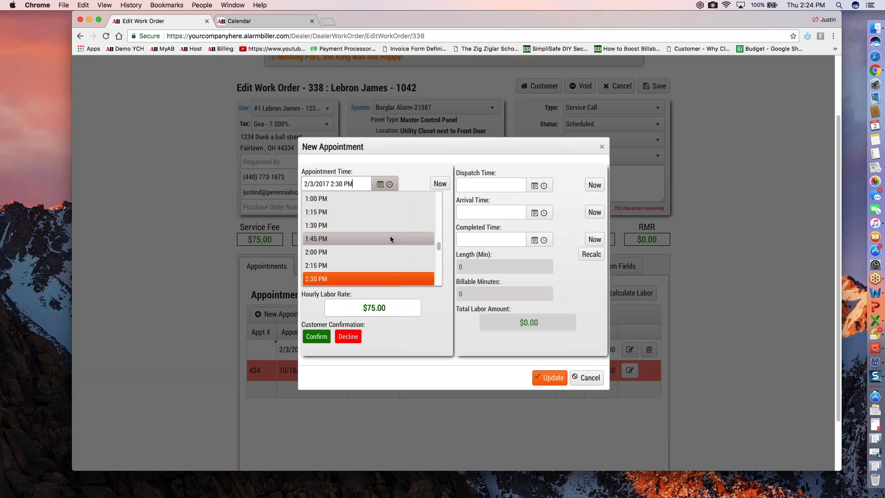
pyautogui.scroll(5, 390, 236)
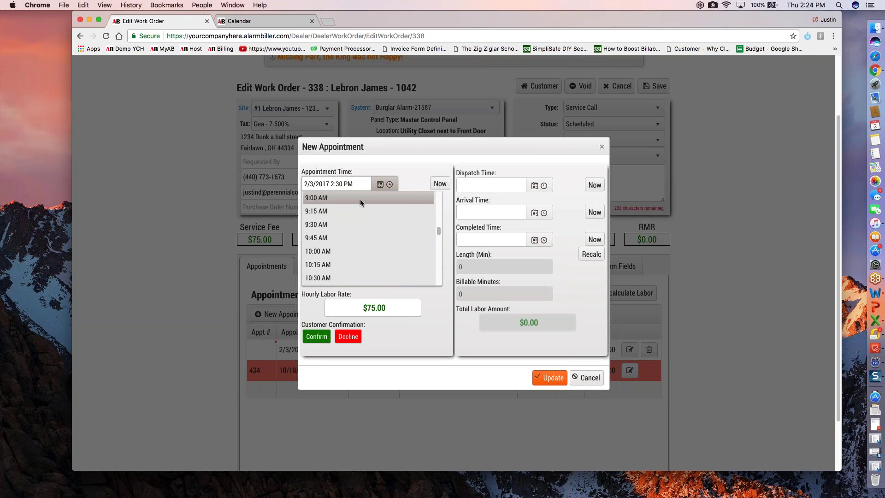
pyautogui.click(360, 198)
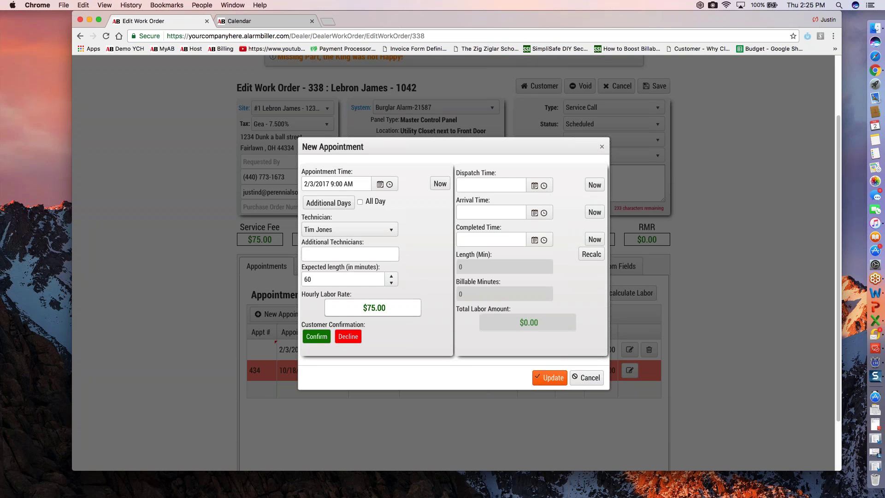
# Step: Update the appointment with the Do Not Notify option and save the work order
pyautogui.click(553, 379)
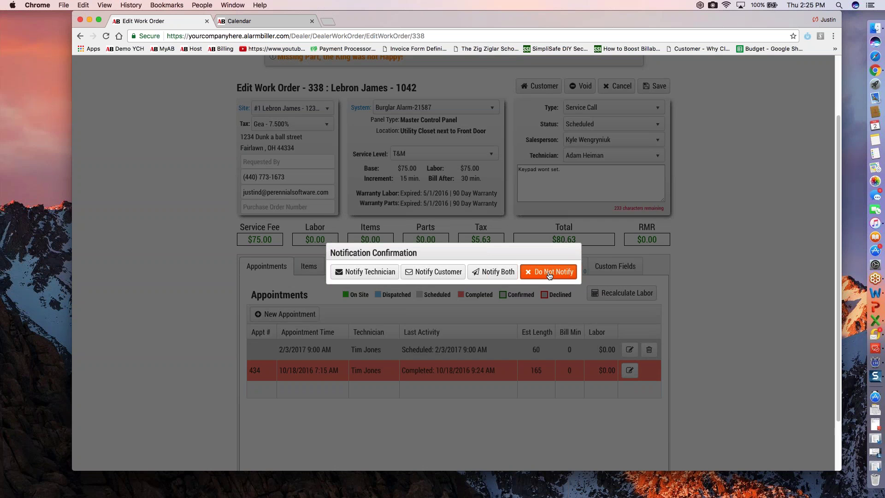
pyautogui.click(550, 273)
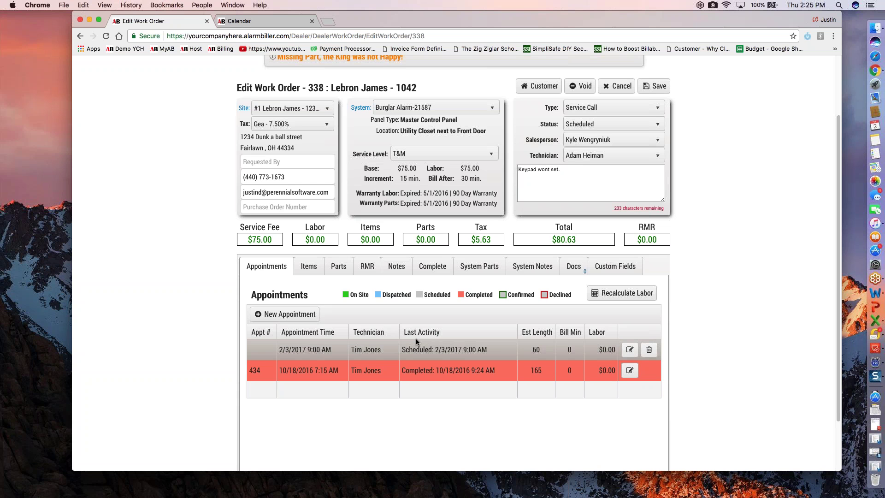
pyautogui.click(658, 88)
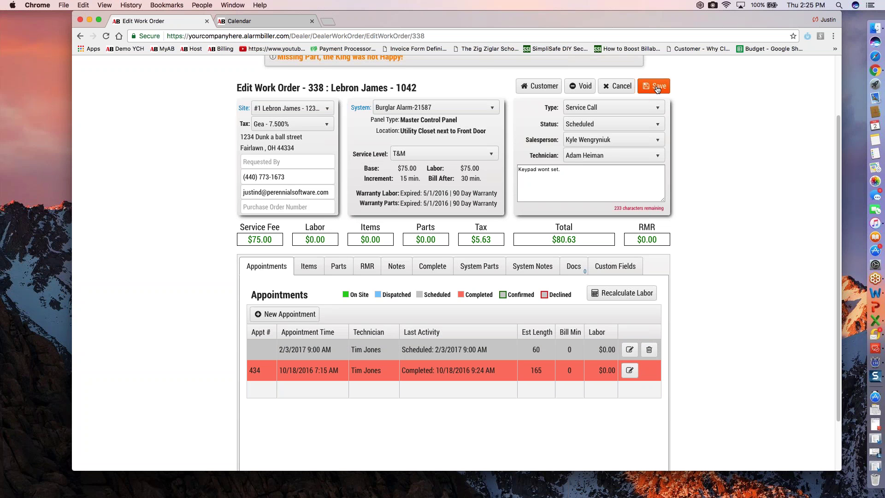
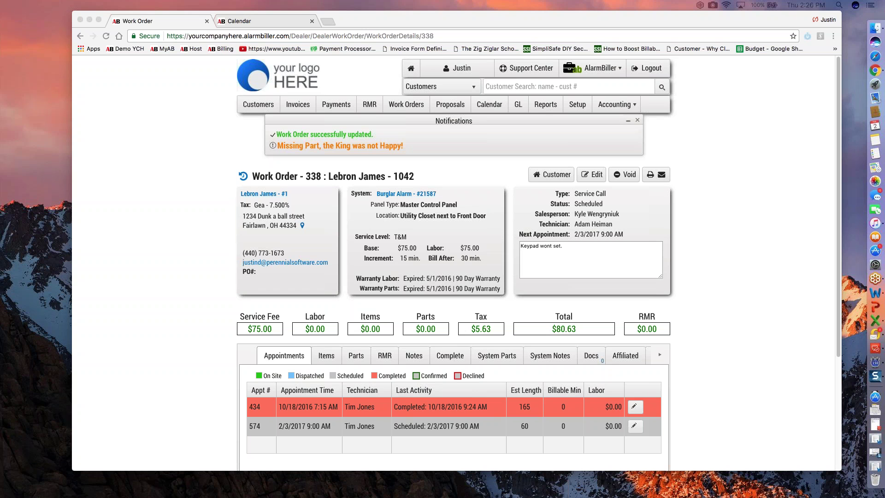
# Step: Reload the saved work order and review its notes alongside the critical notification
pyautogui.click(105, 36)
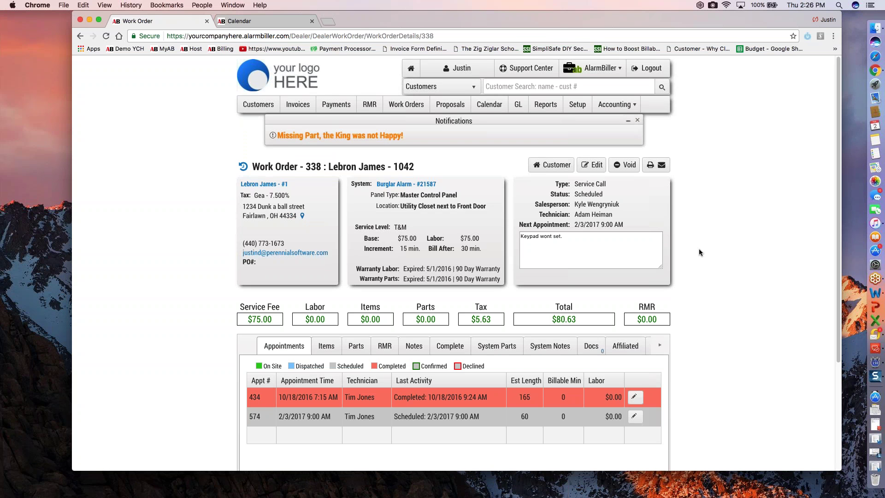
pyautogui.scroll(-1, 371, 338)
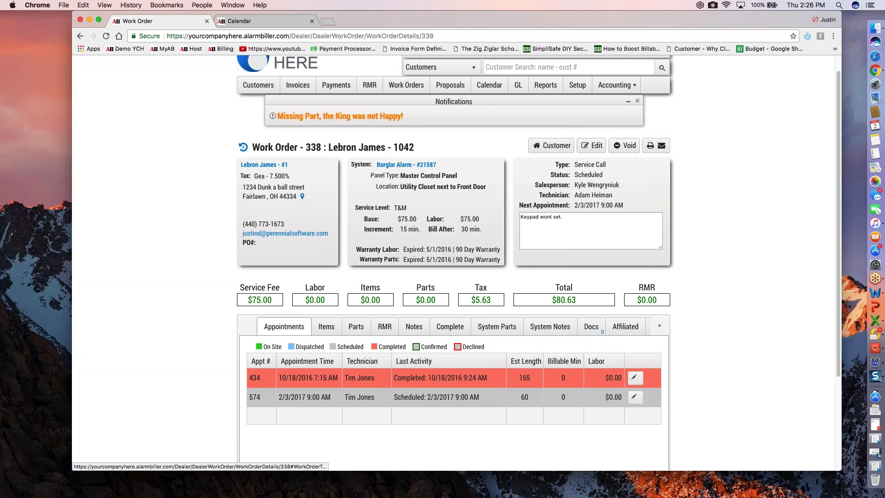
pyautogui.scroll(1, 371, 338)
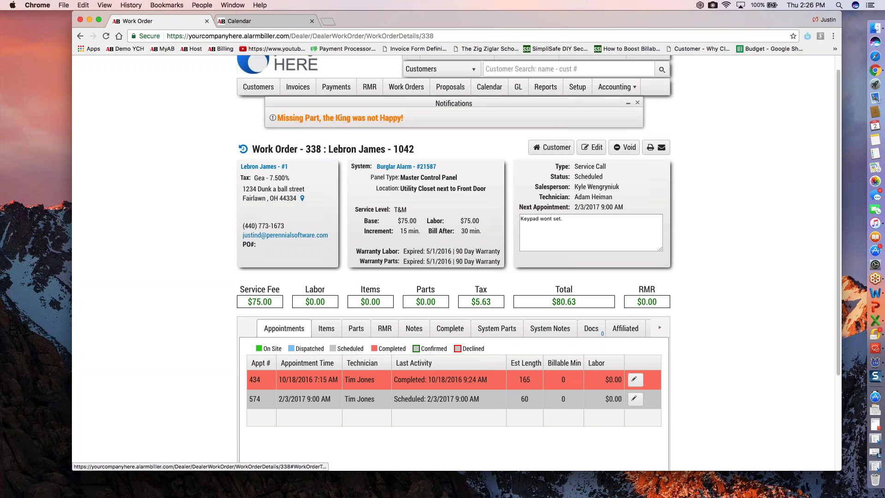
pyautogui.click(414, 328)
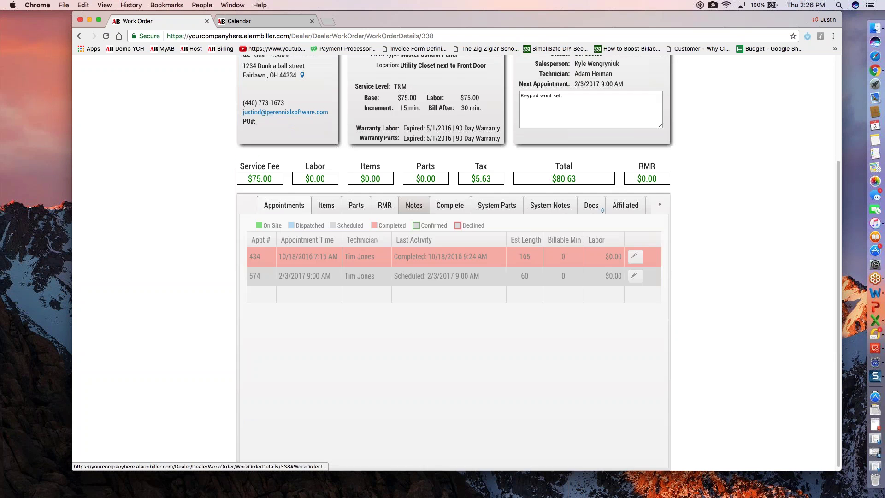
pyautogui.scroll(4, 506, 177)
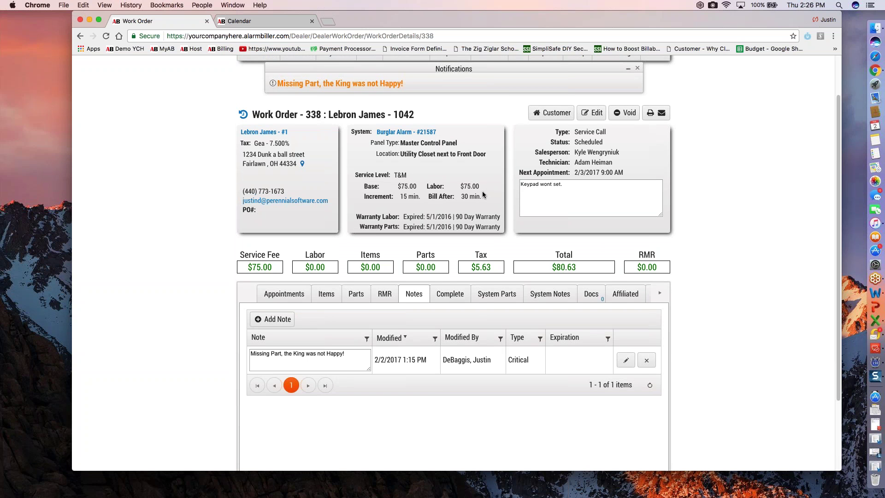
pyautogui.scroll(5, 483, 194)
pyautogui.scroll(-4, 484, 194)
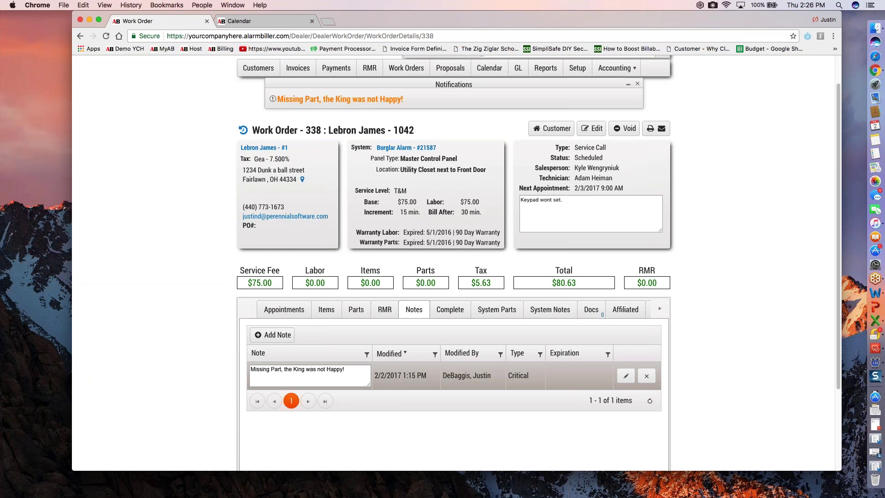
pyautogui.scroll(2, 522, 377)
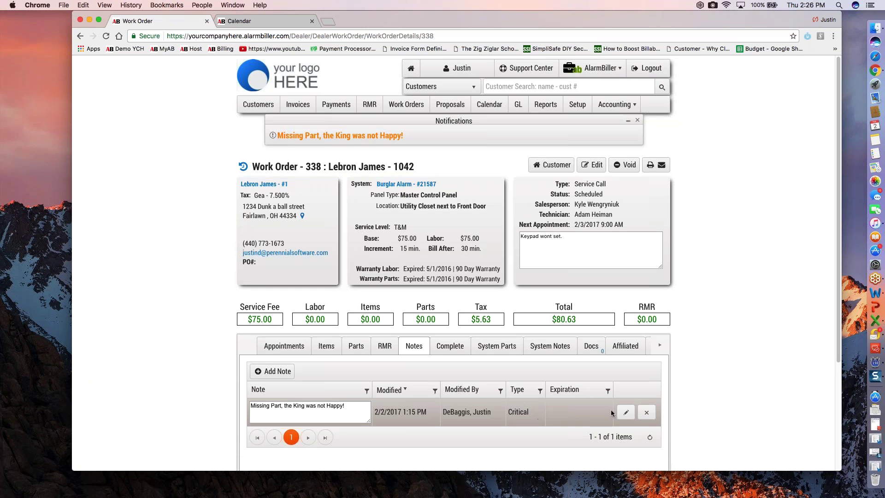
# Step: Open the critical note for editing and check which note types are available
pyautogui.click(625, 412)
pyautogui.click(524, 412)
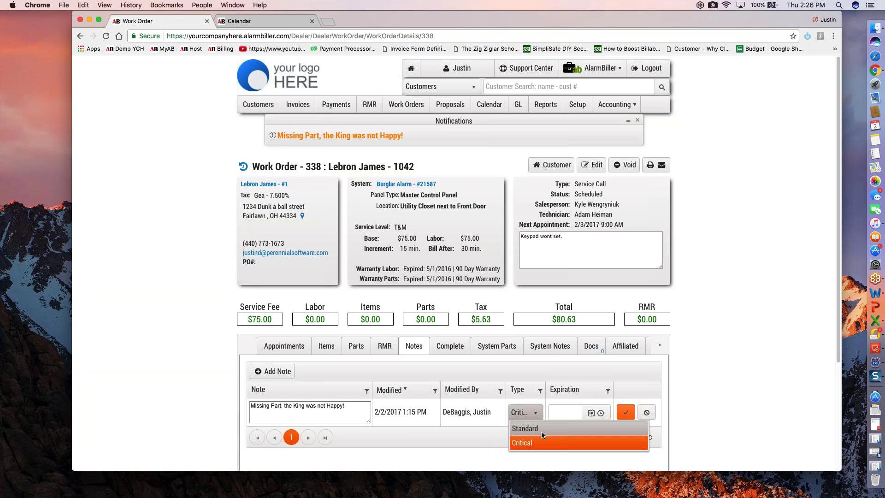
pyautogui.click(425, 372)
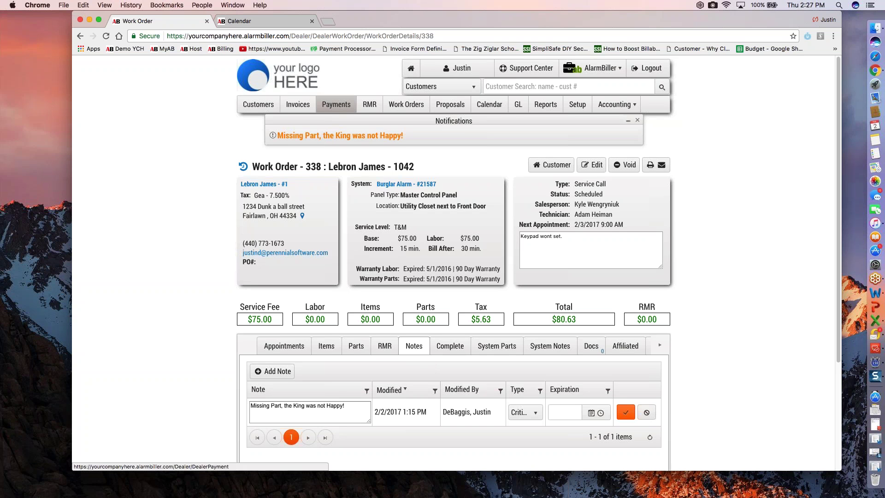
# Step: Return to the work orders overview and display the recurring work orders
pyautogui.click(401, 109)
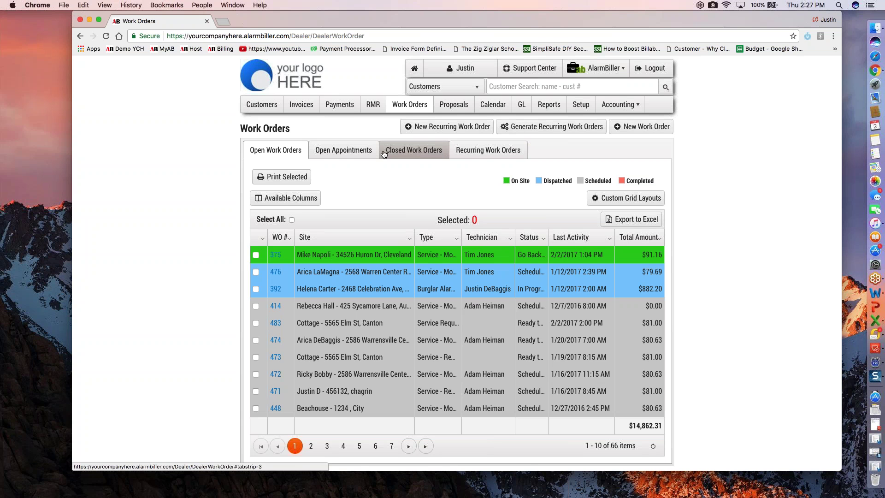
pyautogui.click(476, 152)
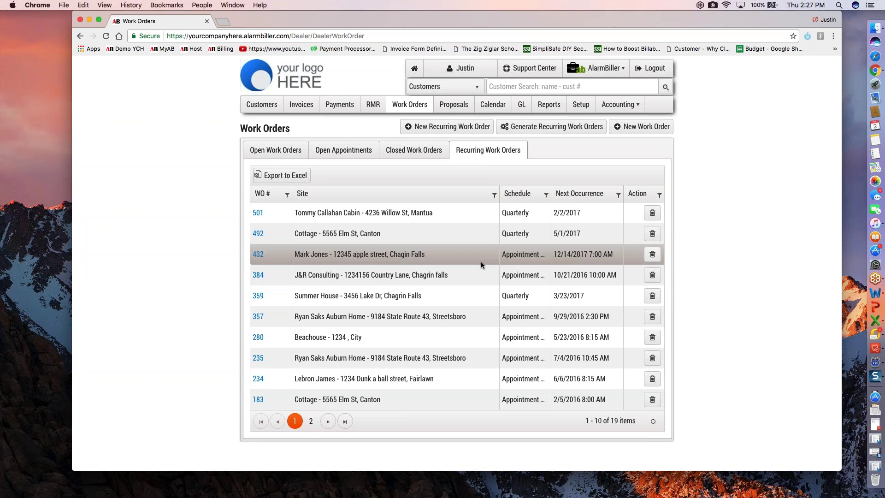
# Step: Start a new recurring work order for the first listed customer, using the Auburn Home site and the CCTV-12 system
pyautogui.click(457, 132)
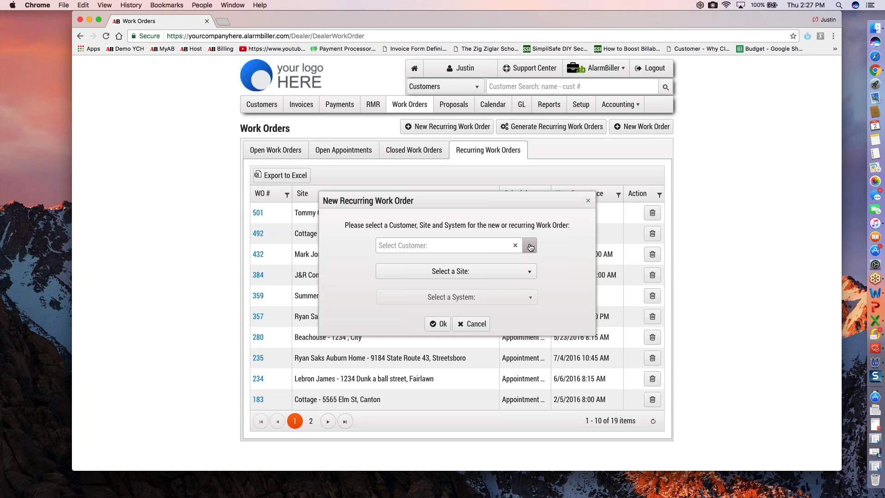
pyautogui.click(531, 248)
pyautogui.write('0')
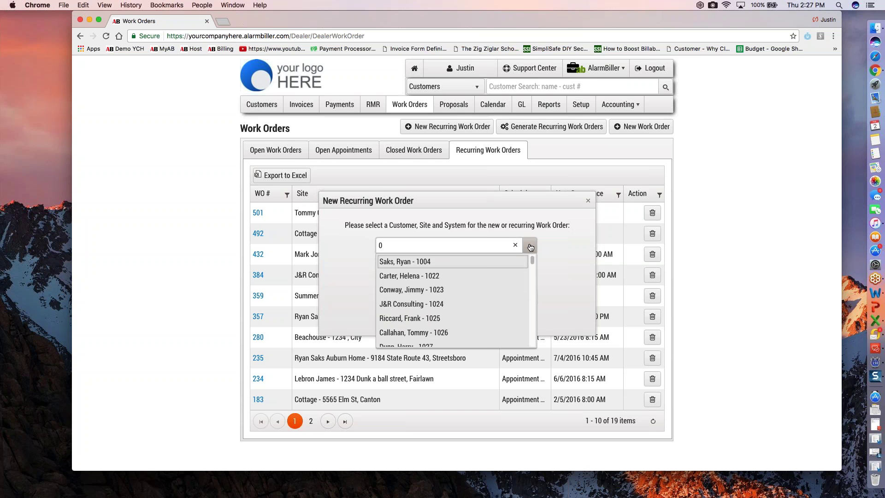
pyautogui.click(463, 266)
pyautogui.click(499, 274)
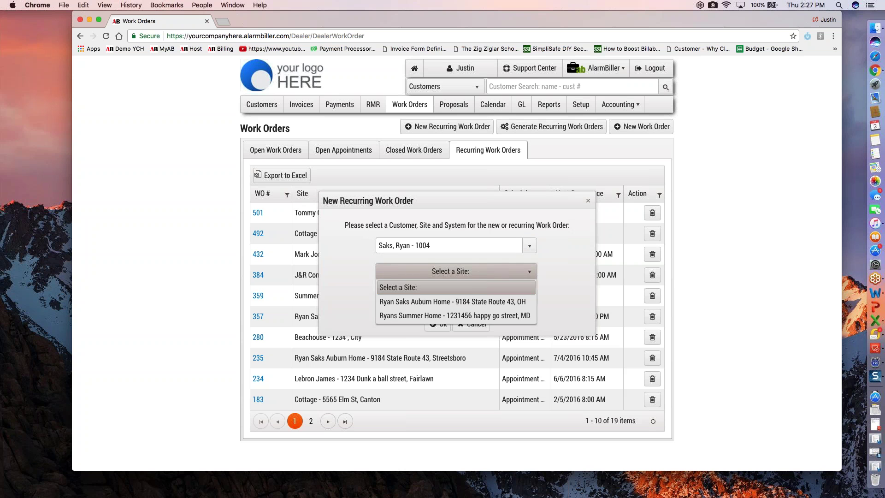
pyautogui.click(495, 302)
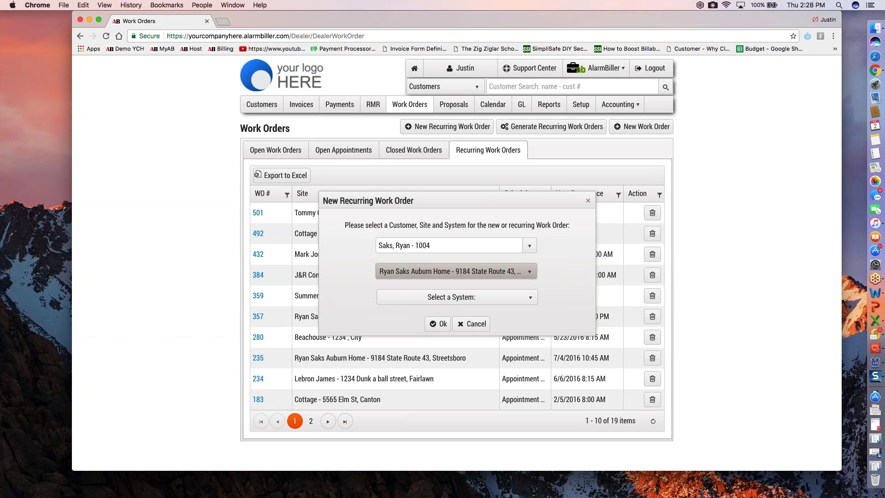
pyautogui.click(454, 297)
pyautogui.click(452, 341)
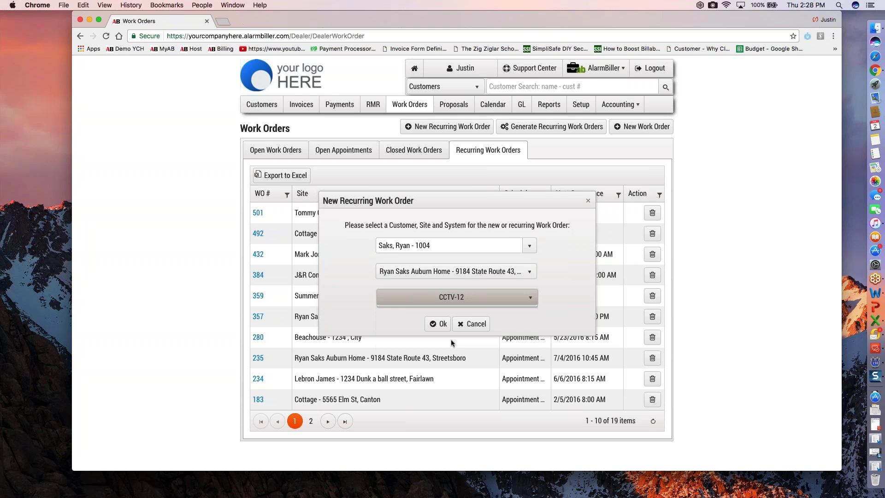
pyautogui.click(441, 325)
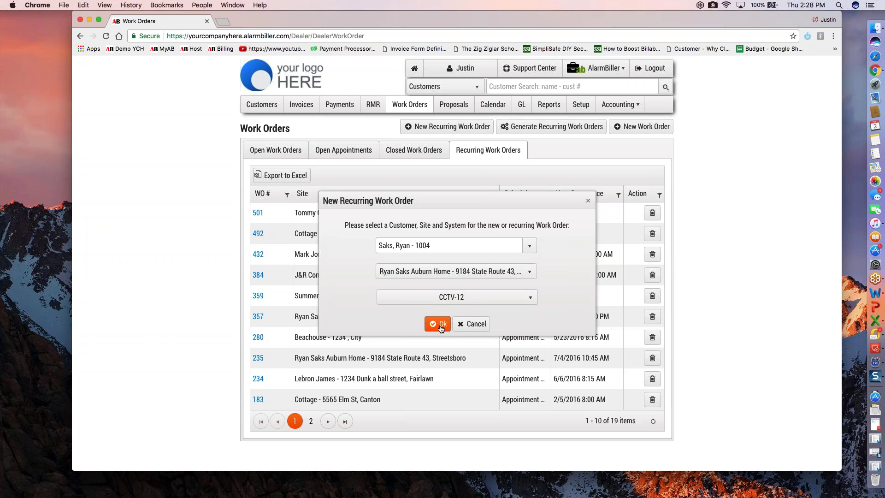
pyautogui.click(442, 325)
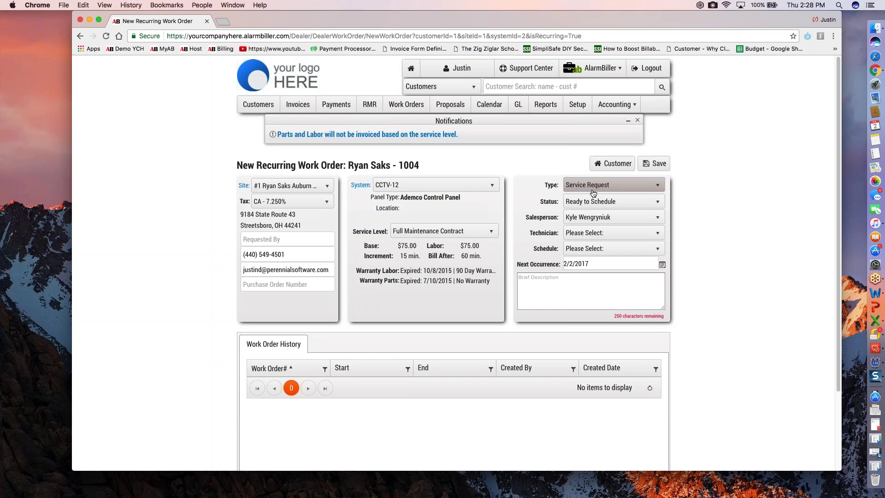
# Step: Set the recurring work order's type to Inspection, keep the status Ready to Schedule, and set the schedule to Quarterly
pyautogui.click(593, 192)
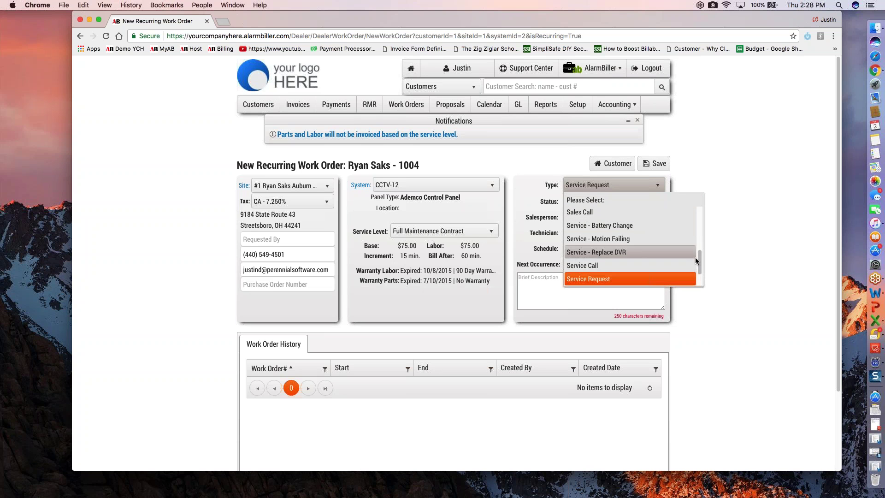
pyautogui.scroll(3, 696, 260)
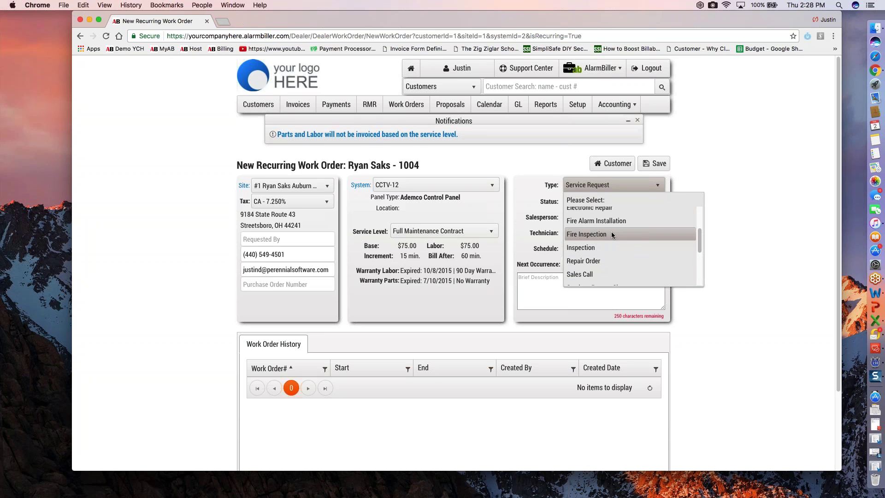
pyautogui.click(611, 246)
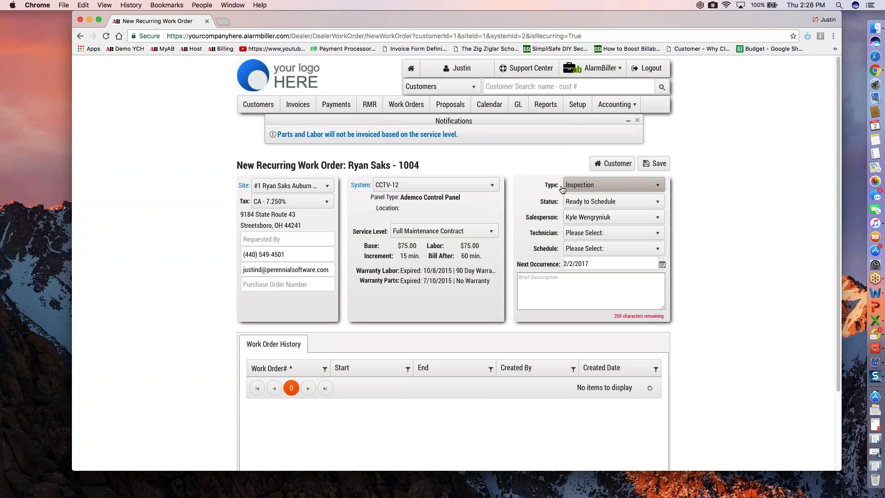
pyautogui.click(586, 205)
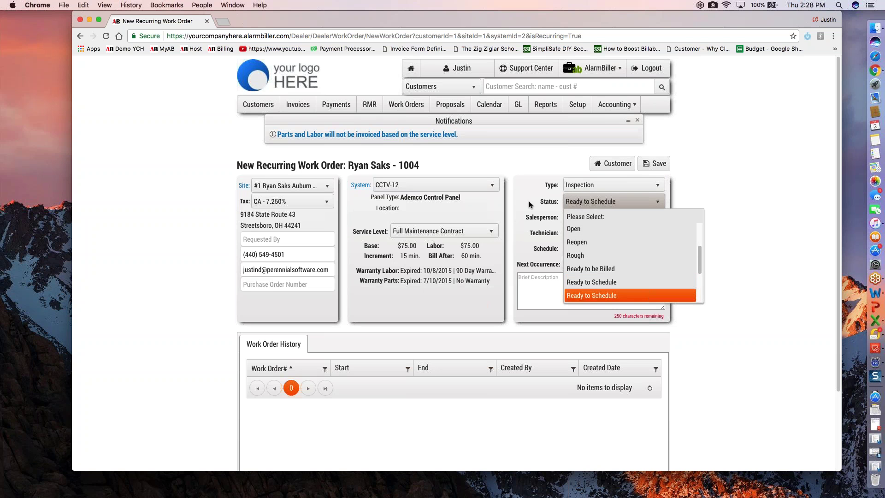
pyautogui.click(545, 206)
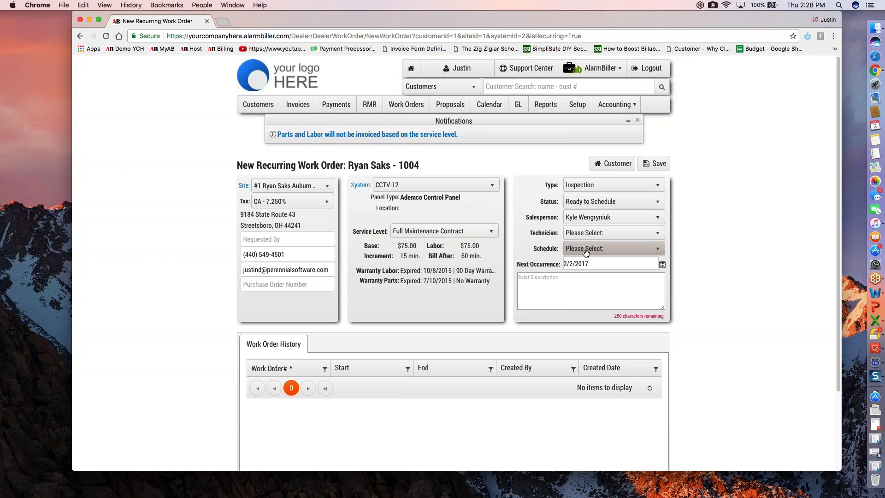
pyautogui.click(586, 252)
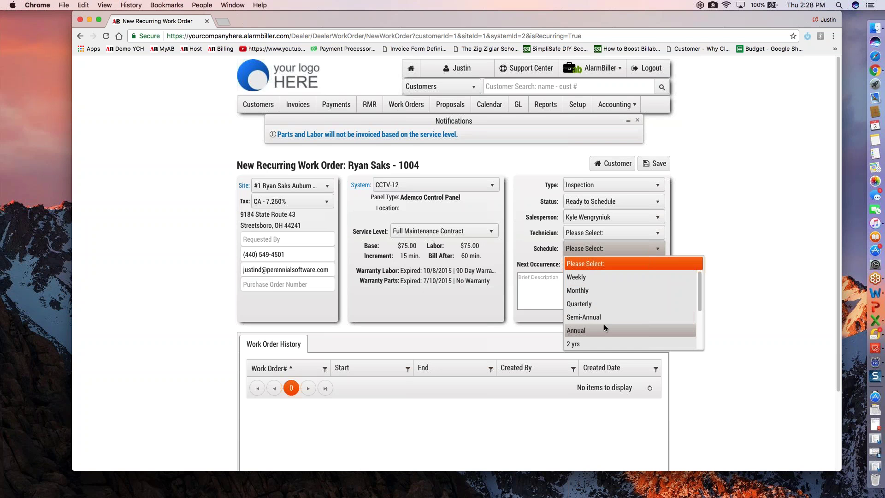
pyautogui.click(598, 305)
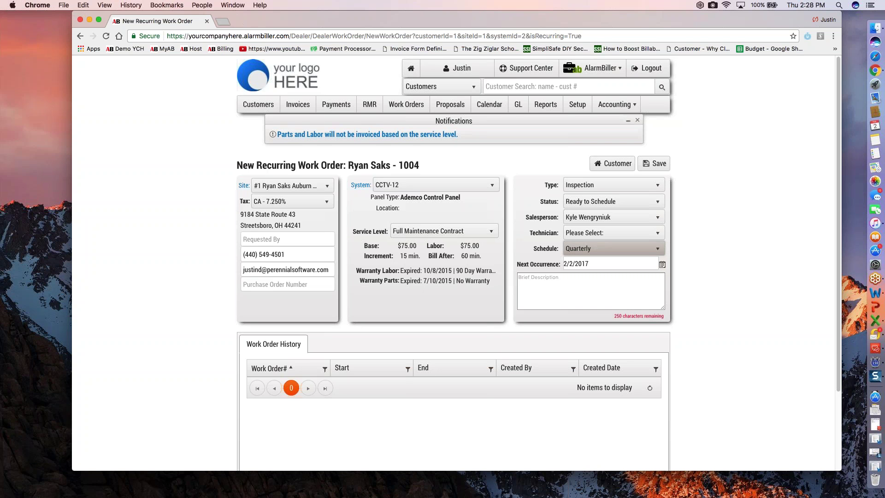
# Step: Check the available technicians and service levels without changing them, and save the recurring work order
pyautogui.click(590, 237)
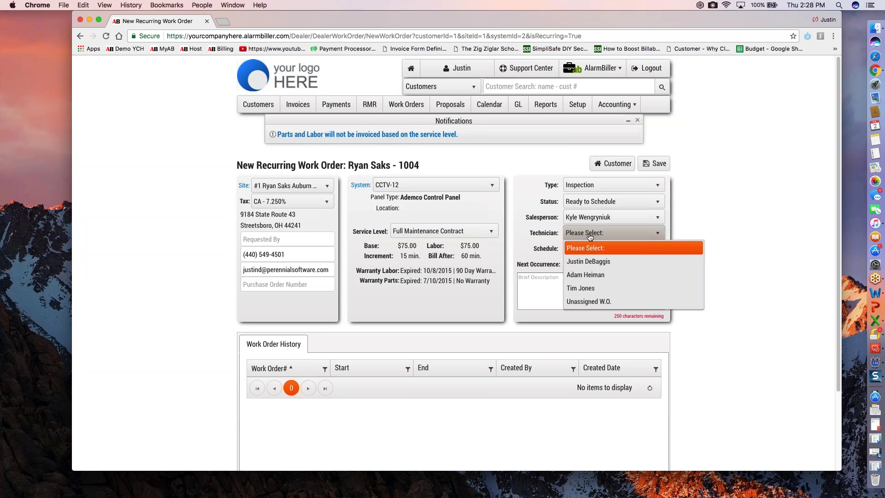
pyautogui.click(590, 237)
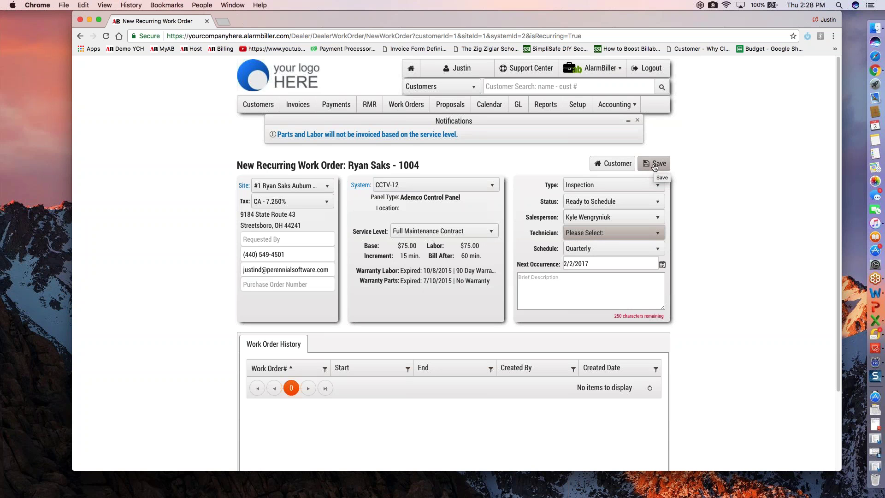
pyautogui.click(462, 232)
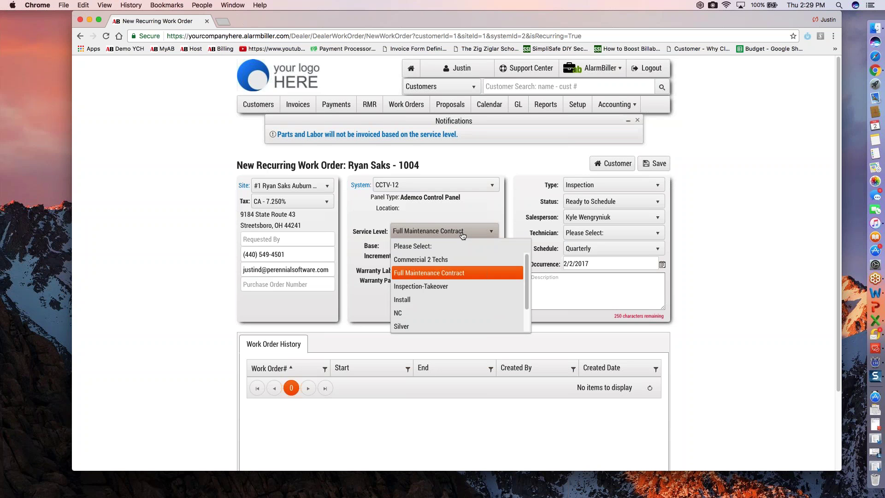
pyautogui.click(513, 185)
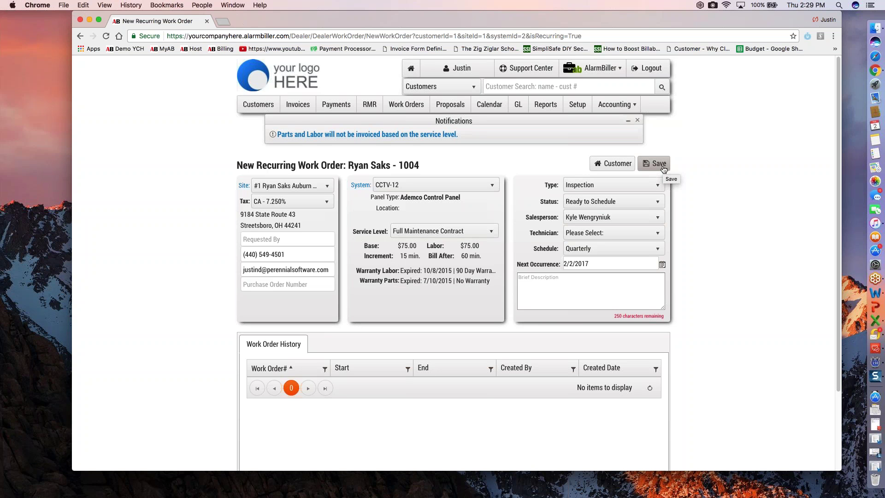
pyautogui.click(664, 168)
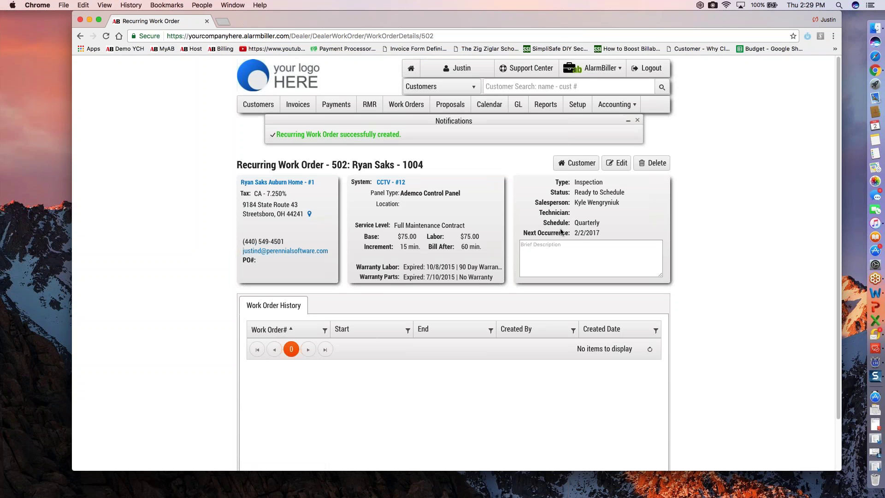
# Step: Generate the recurring work orders for 2/2/2017 and display the recurring work orders list
pyautogui.click(399, 109)
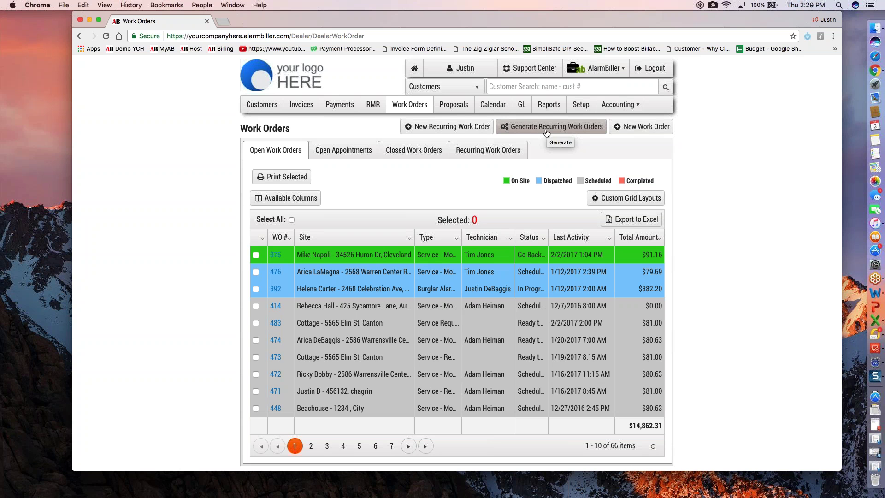
pyautogui.click(547, 133)
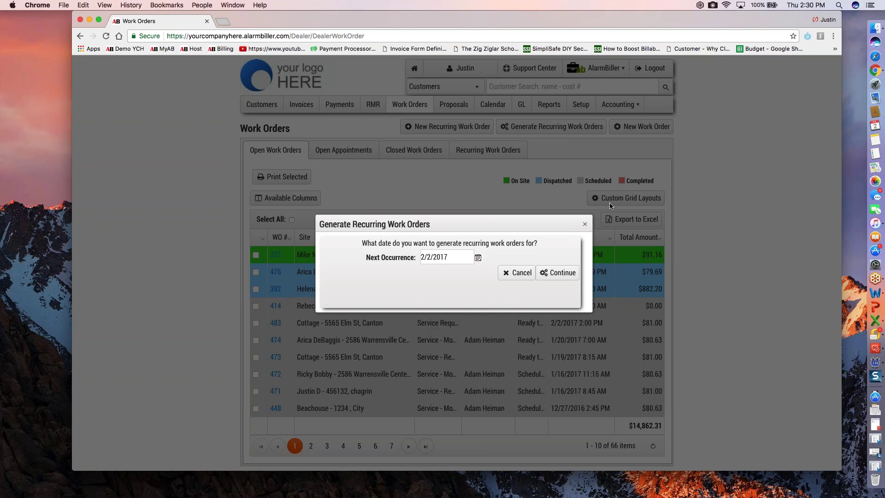
pyautogui.click(562, 275)
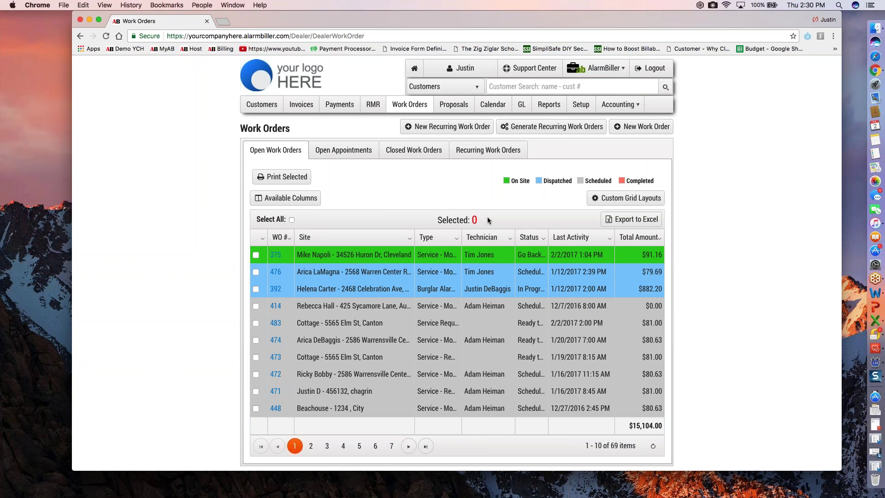
pyautogui.click(516, 152)
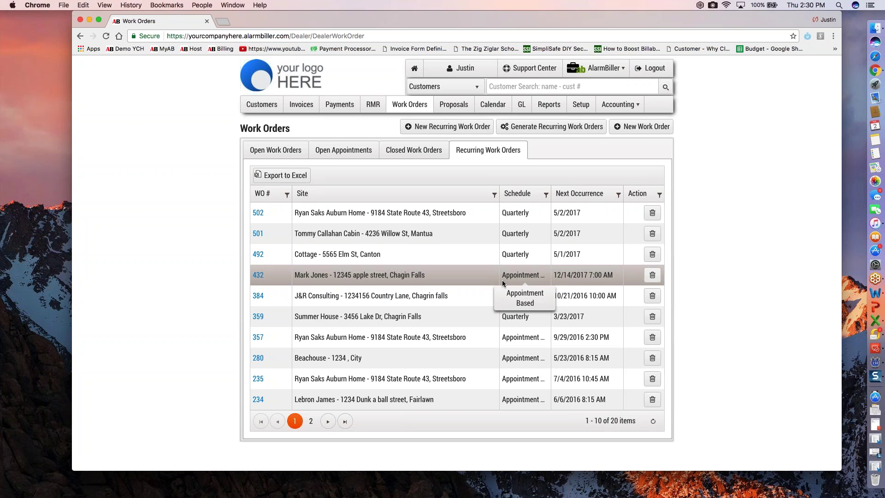
# Step: Apply the global grid layout "Inspections - Ready to Schedule" to the open work orders
pyautogui.click(276, 149)
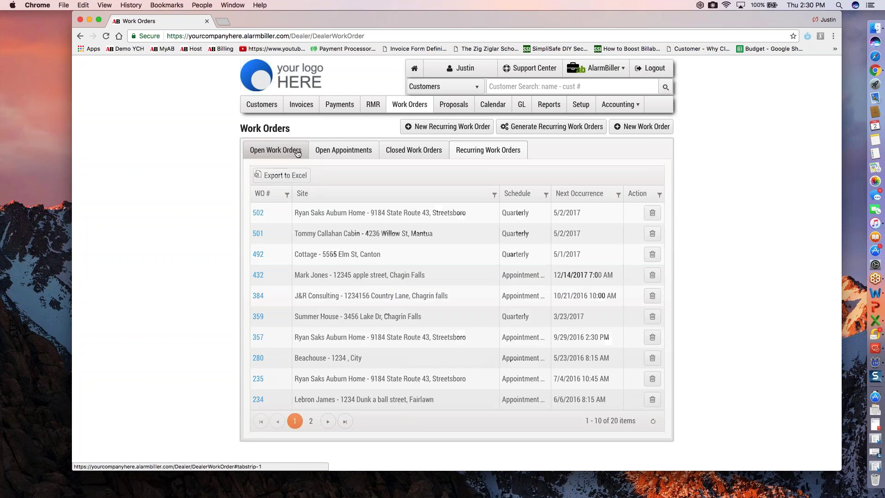
pyautogui.click(627, 198)
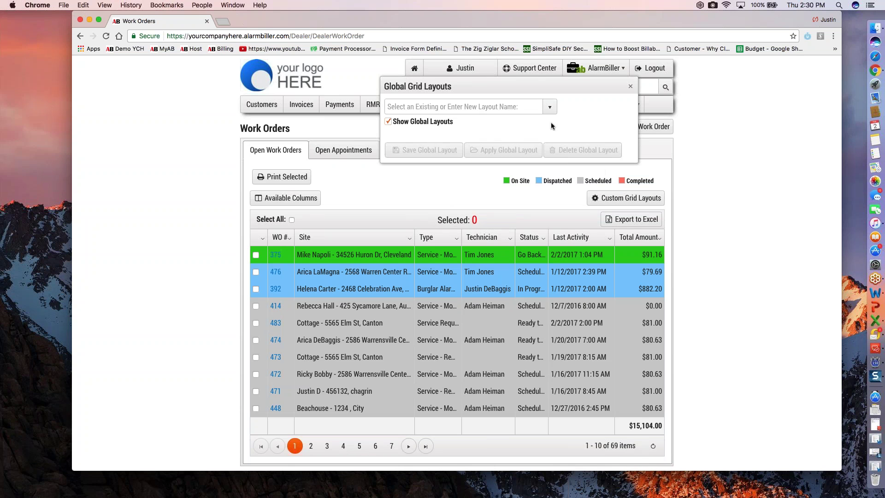
pyautogui.click(548, 107)
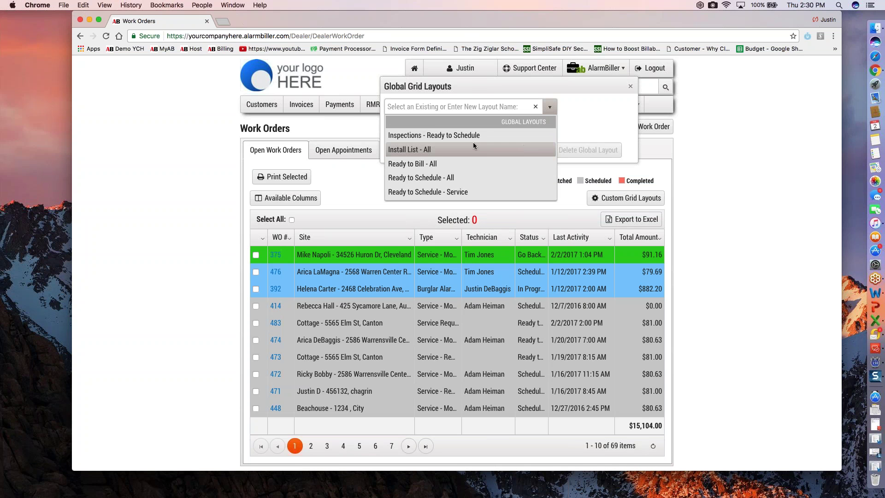
pyautogui.click(424, 135)
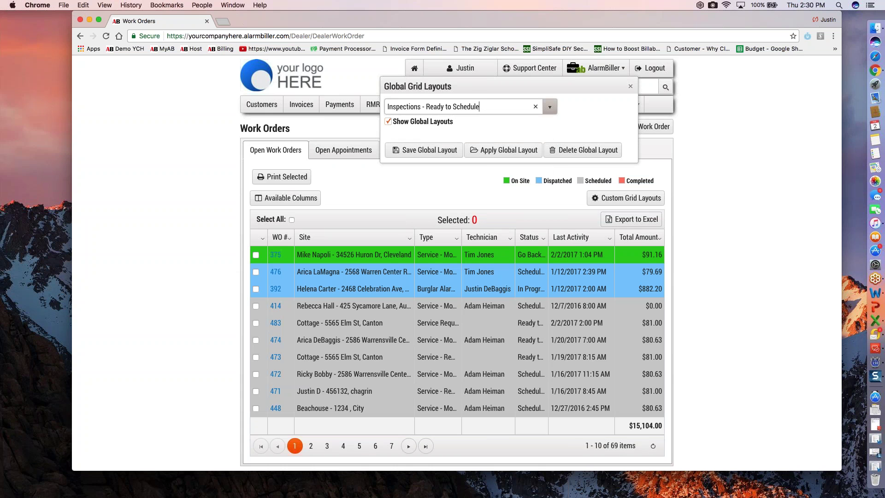
pyautogui.click(508, 153)
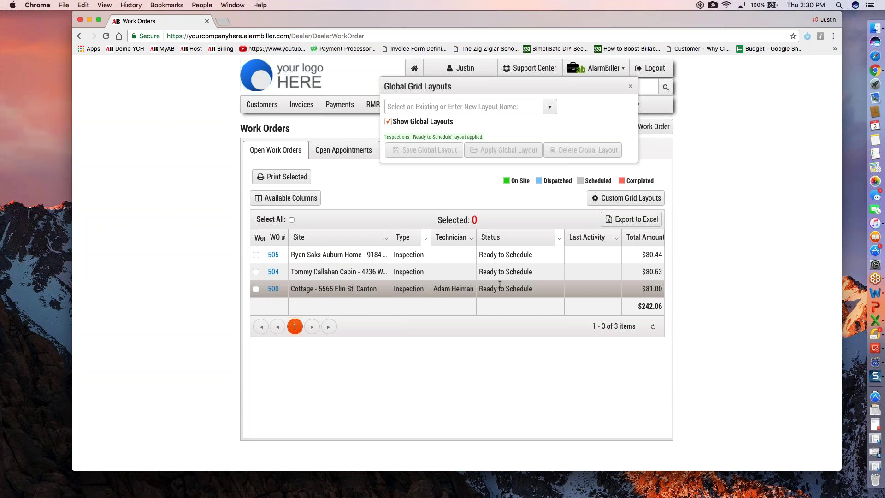
# Step: Open the generated Auburn Home inspection work order in a new browser tab, review it, and return to the work orders list
pyautogui.rightClick(273, 256)
pyautogui.click(275, 258)
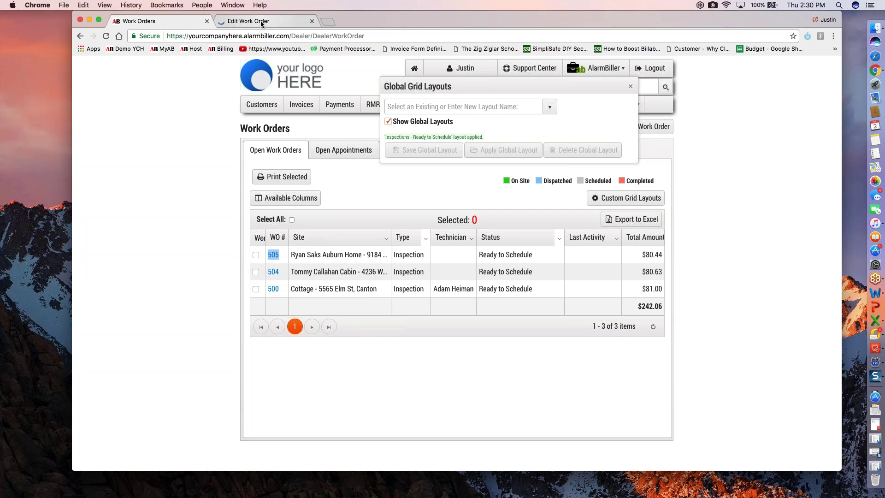
pyautogui.hotkey('ctrl', 'Tab')
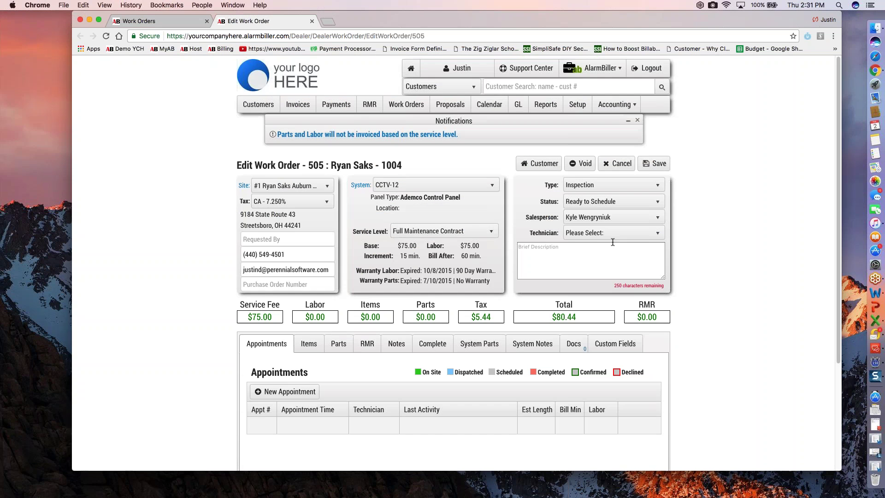
pyautogui.hotkey('ctrl', 'shift', 'Tab')
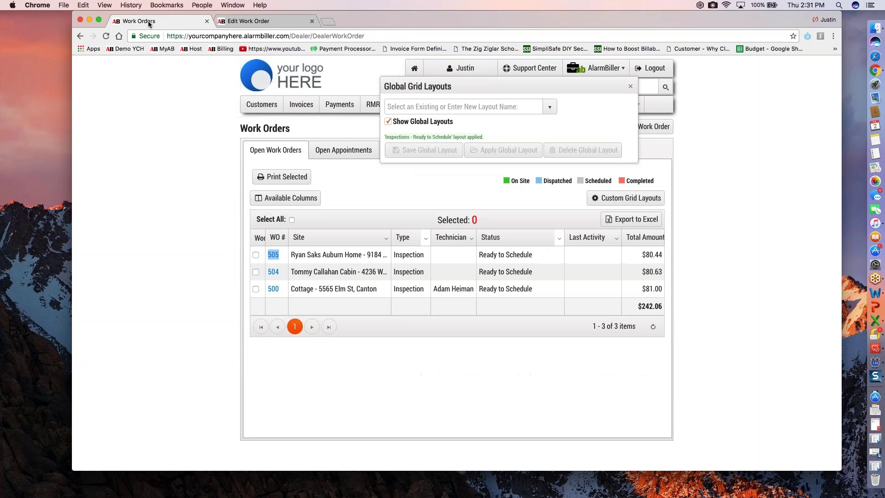
# Step: Close the grid layouts window, check the next occurrence of the quarterly Auburn Home recurring order, and return to the inspection work order
pyautogui.click(631, 87)
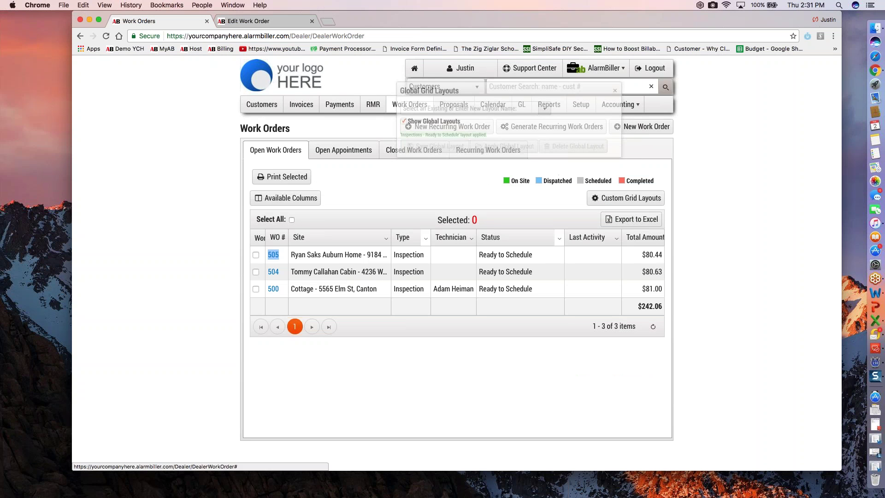
pyautogui.click(470, 156)
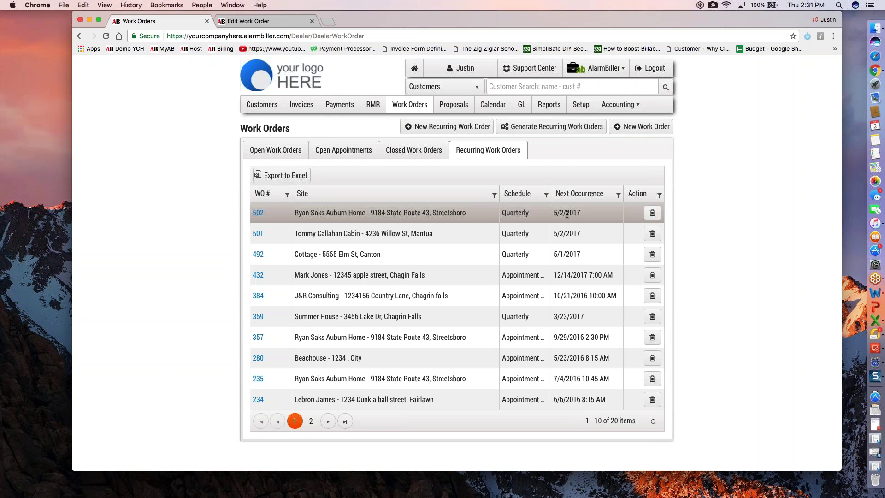
pyautogui.moveTo(554, 214); pyautogui.dragTo(587, 216)
pyautogui.click(707, 211)
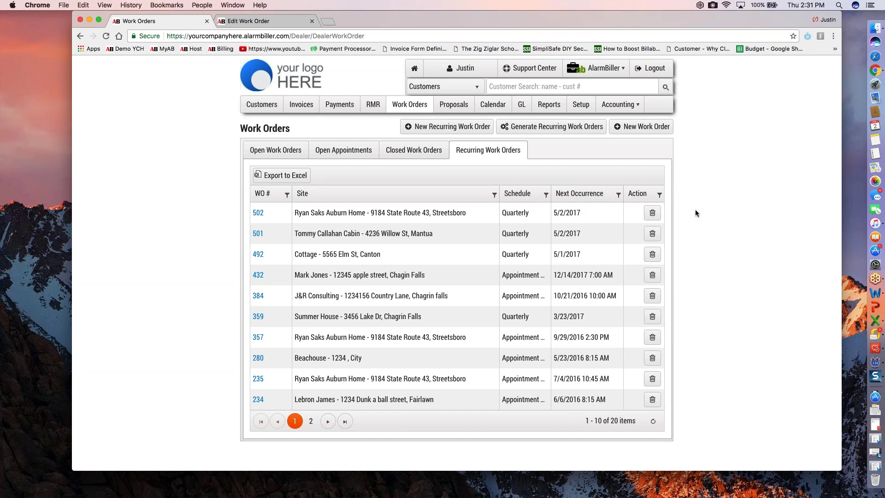
pyautogui.click(291, 24)
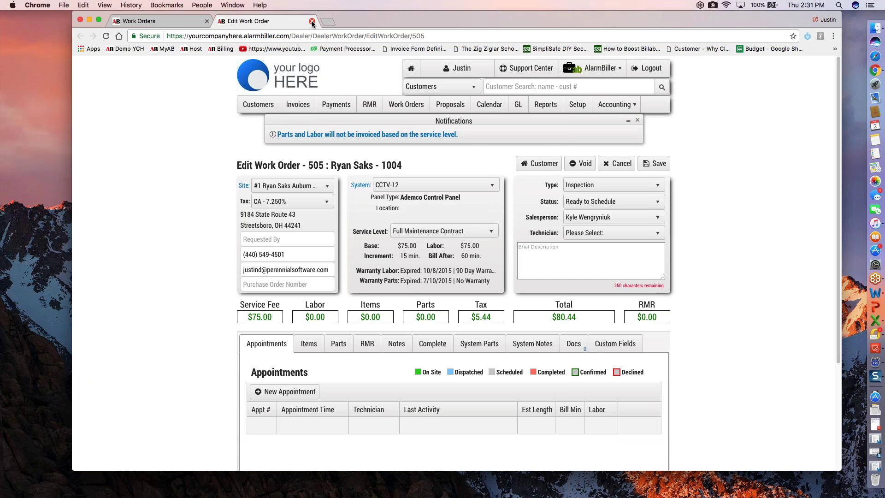
# Step: Close the inspection work order's browser tab and open the Calendar and Setup pages in new tabs
pyautogui.click(312, 21)
pyautogui.click(501, 173)
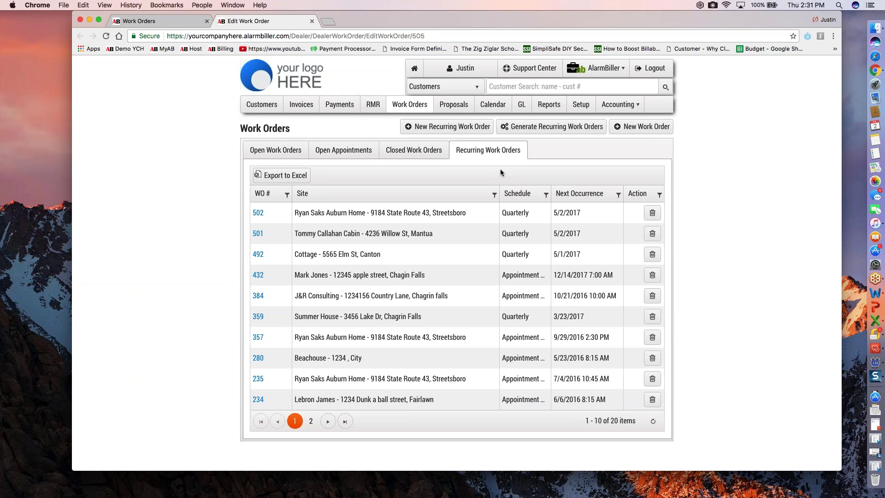
pyautogui.rightClick(493, 103)
pyautogui.click(512, 107)
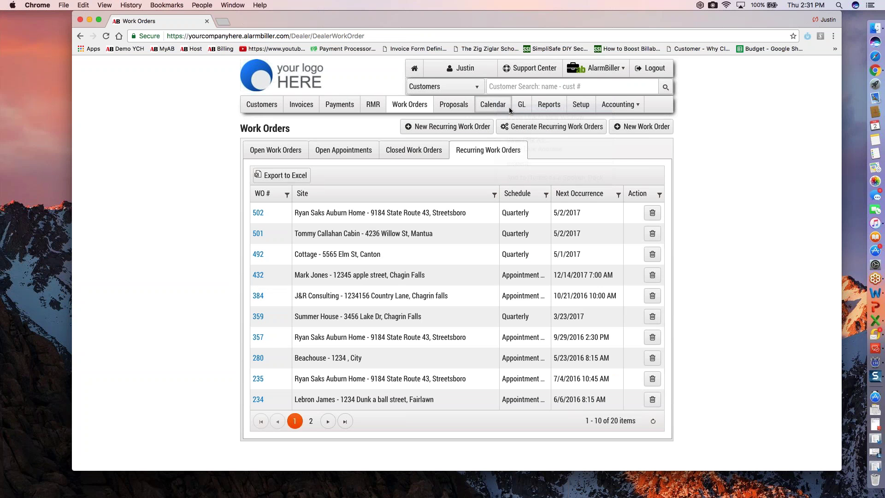
pyautogui.rightClick(582, 105)
pyautogui.click(600, 110)
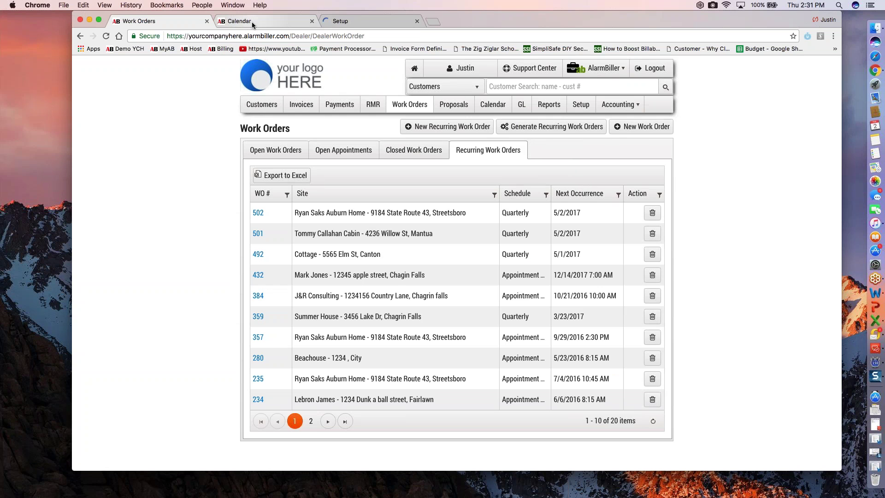
# Step: Display the Employees setup list, review the "Unassigned W.O." technician record, and leave it without saving
pyautogui.click(347, 24)
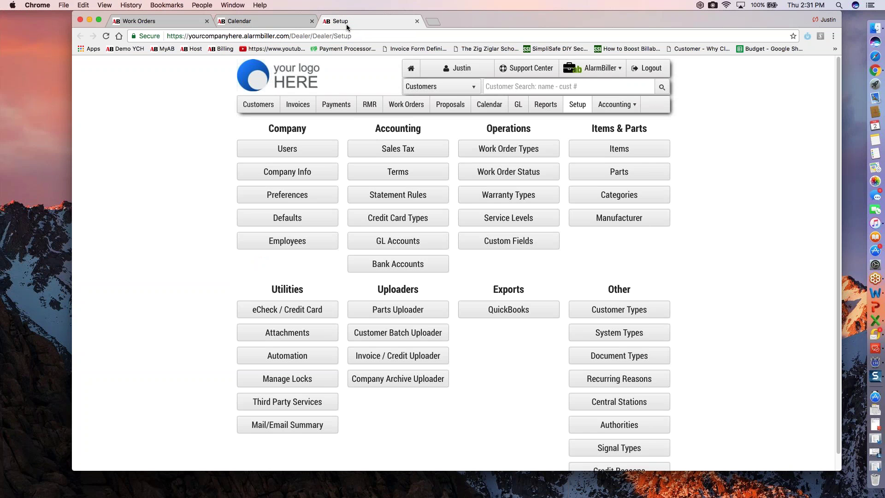
pyautogui.click(297, 246)
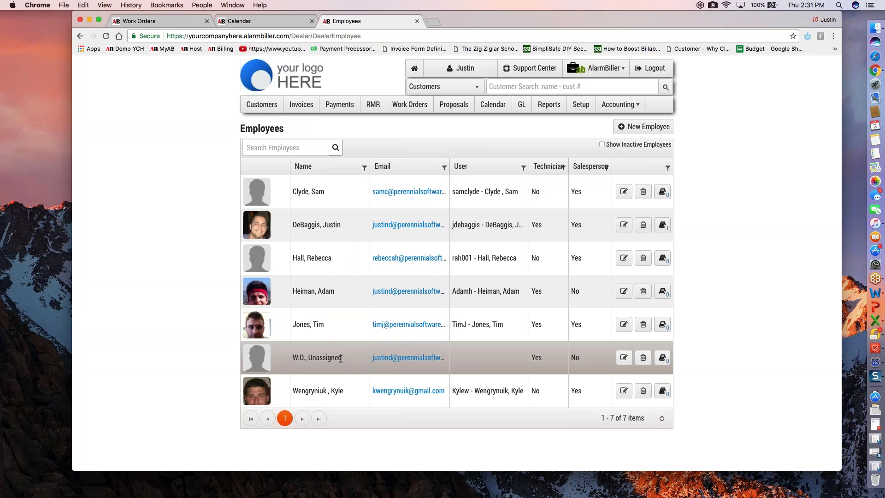
pyautogui.moveTo(340, 358); pyautogui.dragTo(288, 358)
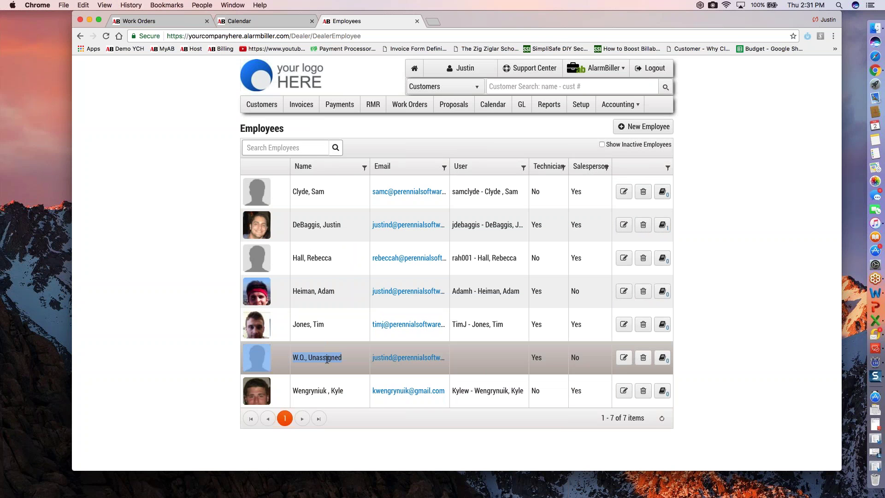
pyautogui.click(626, 359)
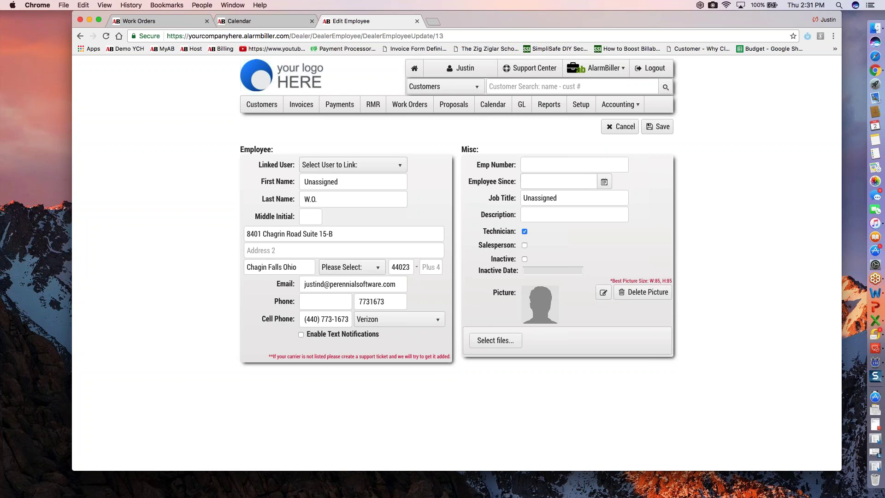
pyautogui.click(628, 131)
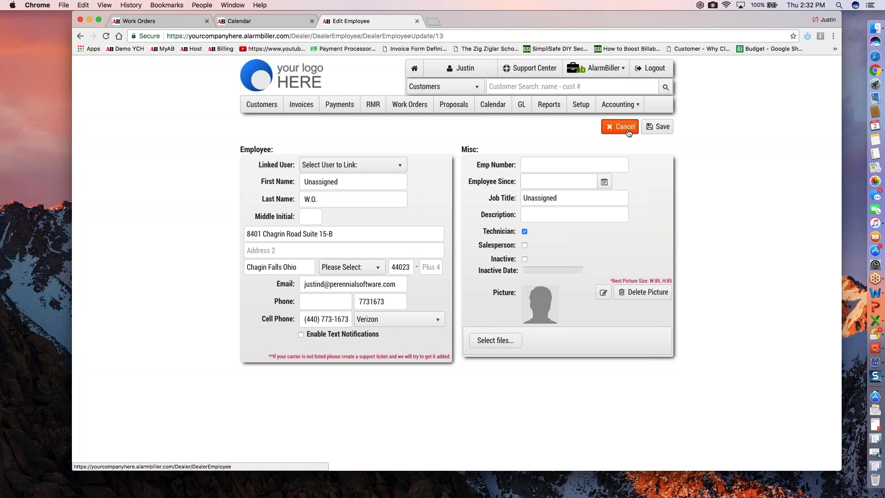
# Step: Review the technicians' calendar for Thursday, February 02, 2017, including the scheduled, completed and recurring appointments
pyautogui.click(265, 22)
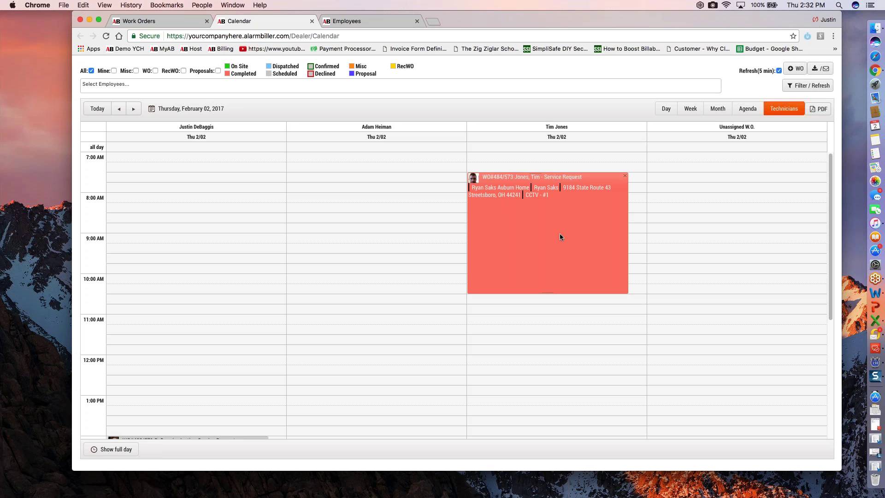
pyautogui.scroll(-1, 560, 233)
pyautogui.scroll(-5, 560, 262)
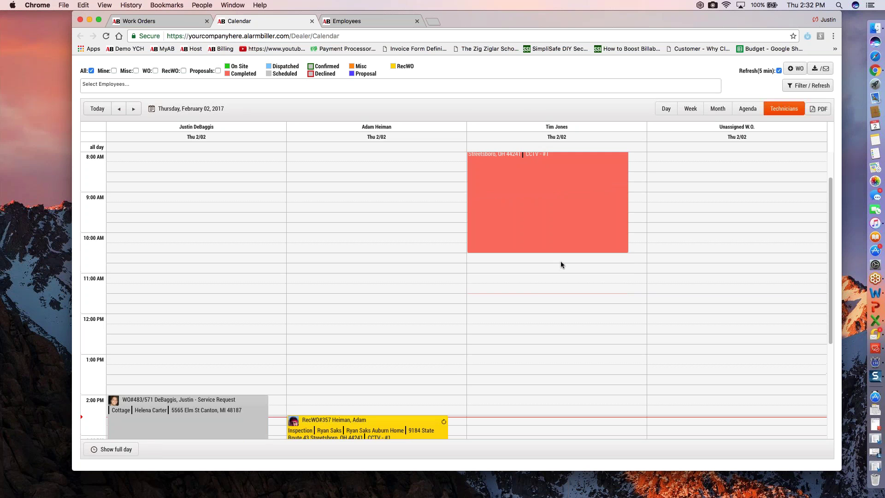
pyautogui.scroll(-6, 560, 264)
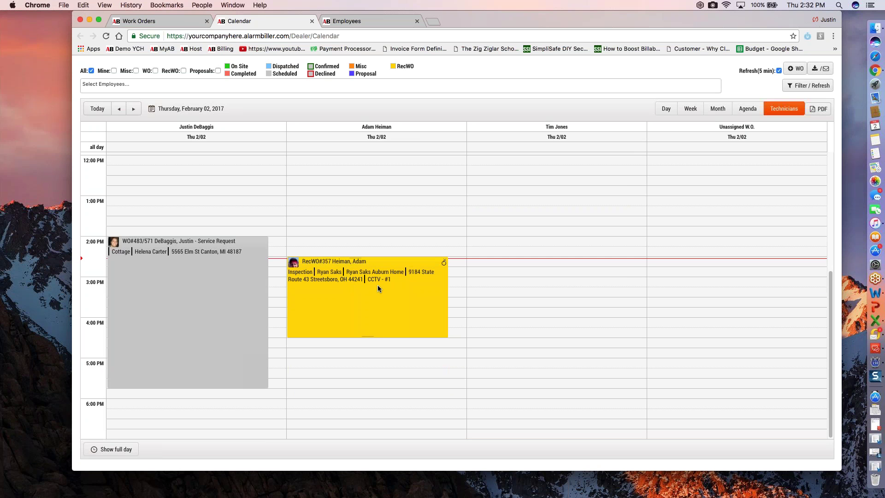
pyautogui.scroll(5, 387, 268)
pyautogui.scroll(1, 397, 251)
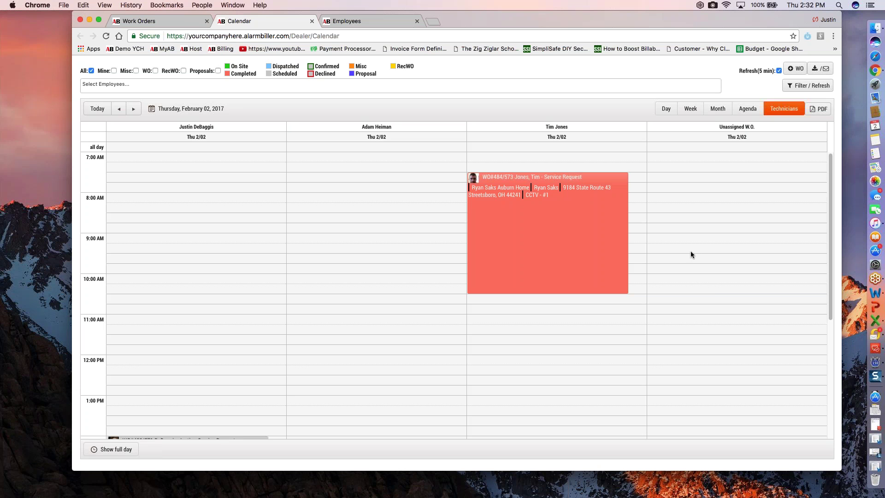
pyautogui.moveTo(683, 189); pyautogui.dragTo(699, 351)
pyautogui.click(396, 240)
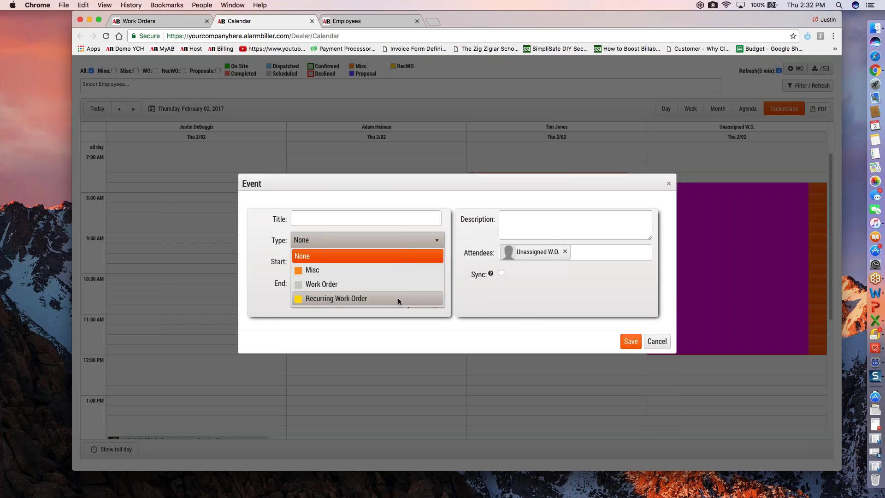
pyautogui.click(396, 297)
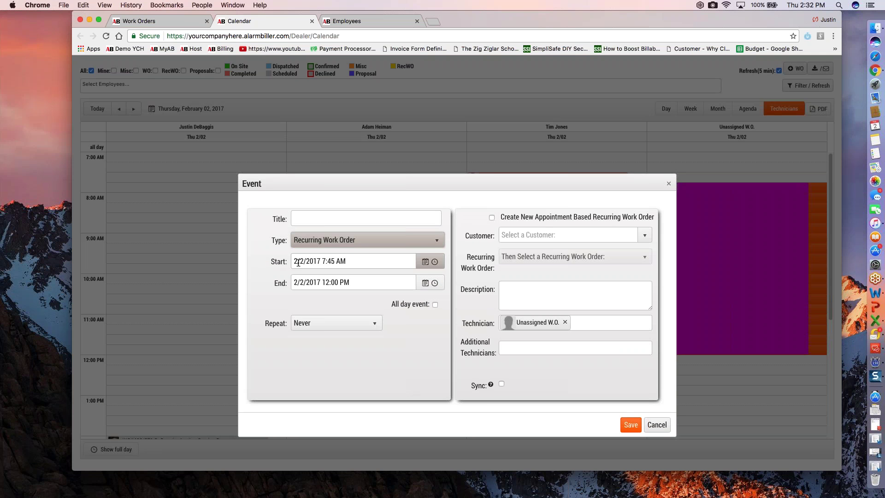
pyautogui.click(337, 326)
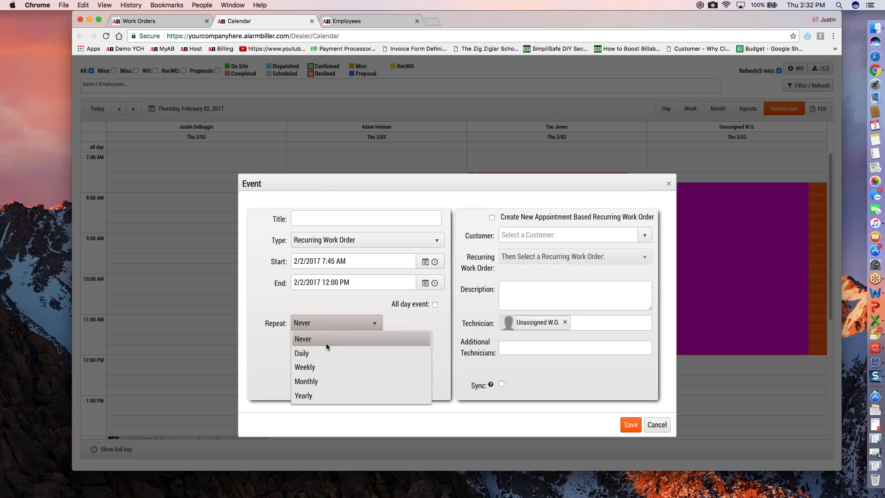
pyautogui.click(325, 382)
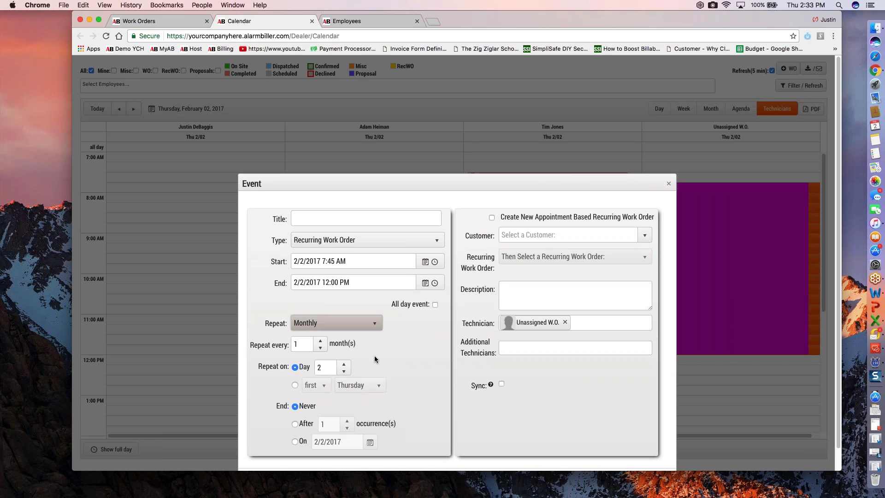
pyautogui.scroll(-1, 375, 356)
pyautogui.click(321, 319)
pyautogui.click(321, 319)
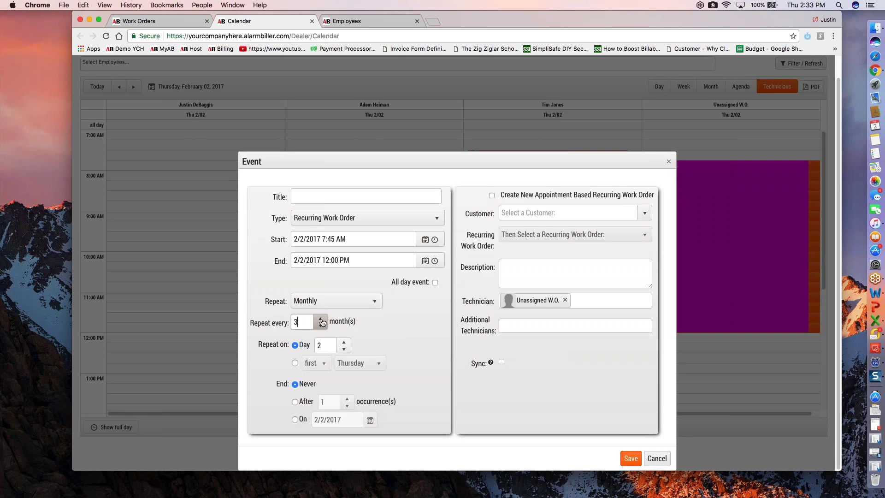
pyautogui.click(344, 349)
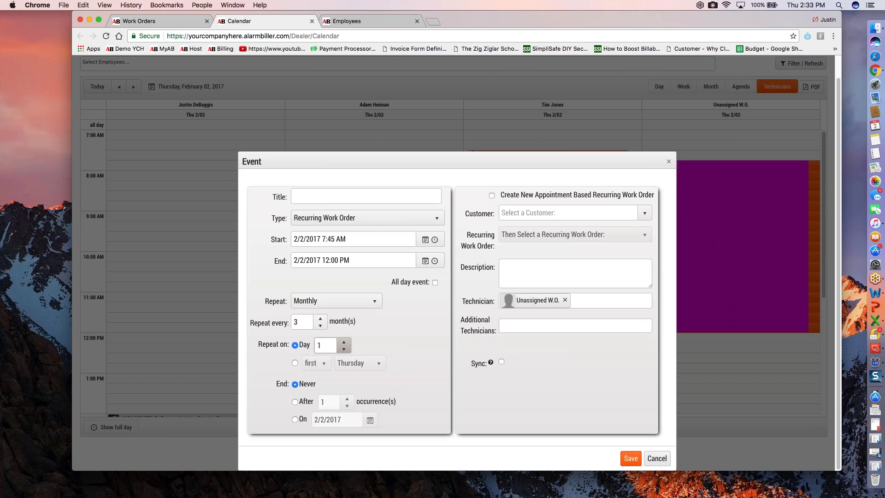
pyautogui.click(339, 301)
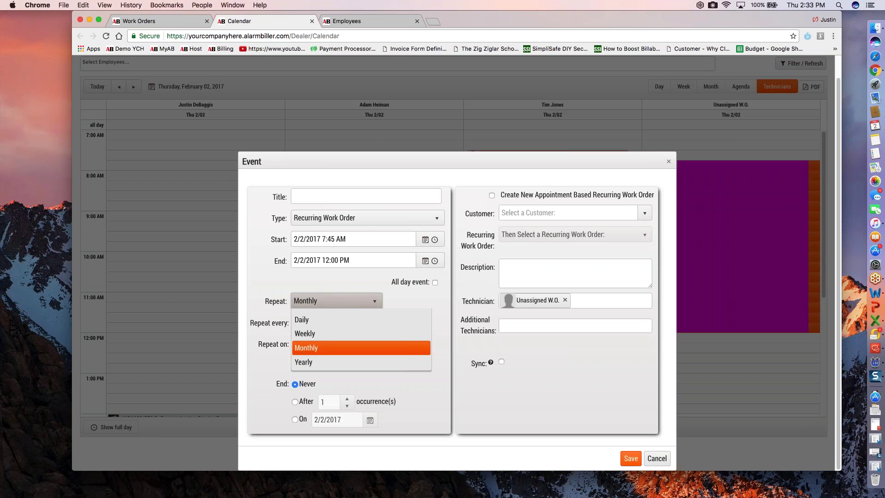
pyautogui.click(346, 300)
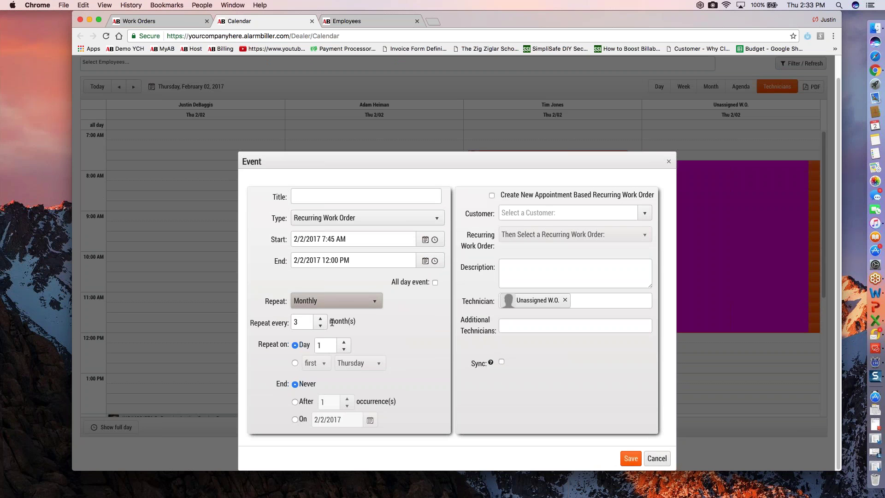
pyautogui.click(492, 195)
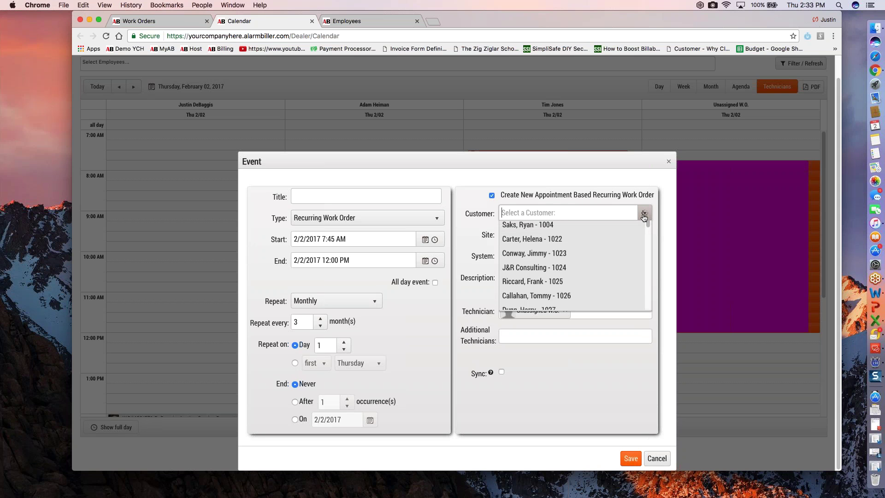
pyautogui.scroll(-3, 598, 261)
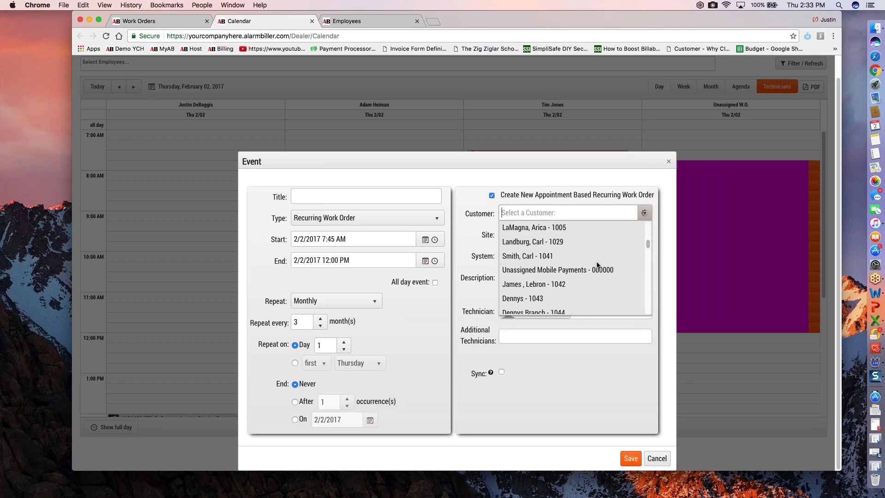
pyautogui.scroll(3, 582, 276)
pyautogui.click(582, 275)
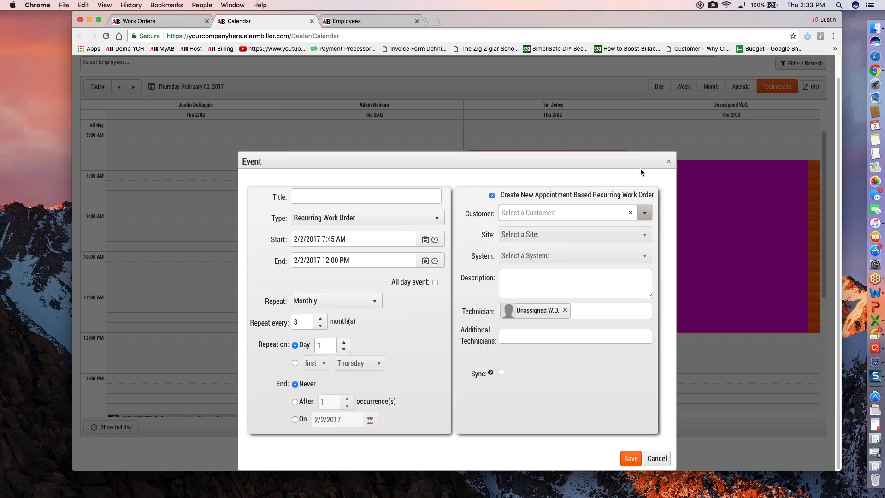
pyautogui.click(669, 163)
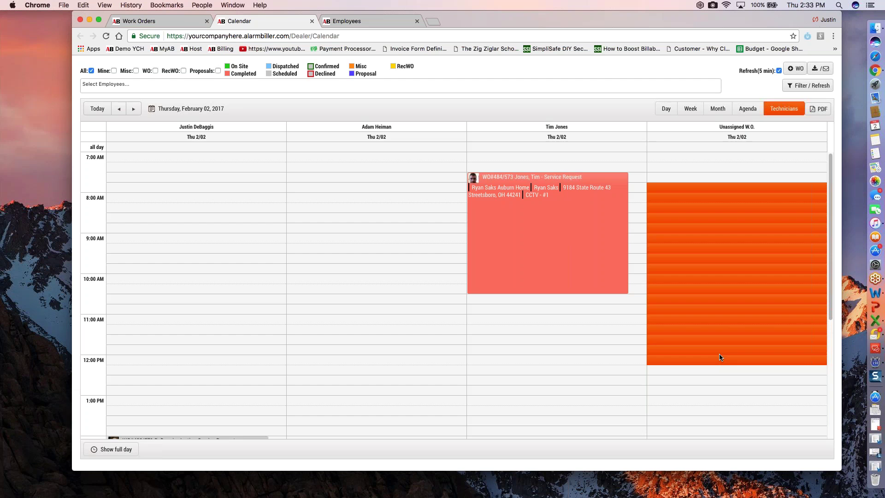
# Step: Add a Recurring Work Order event for Unassigned W.O. from 2/2/2017 7:45 AM to 12:15 PM, repeating monthly every 3 months
pyautogui.click(720, 358)
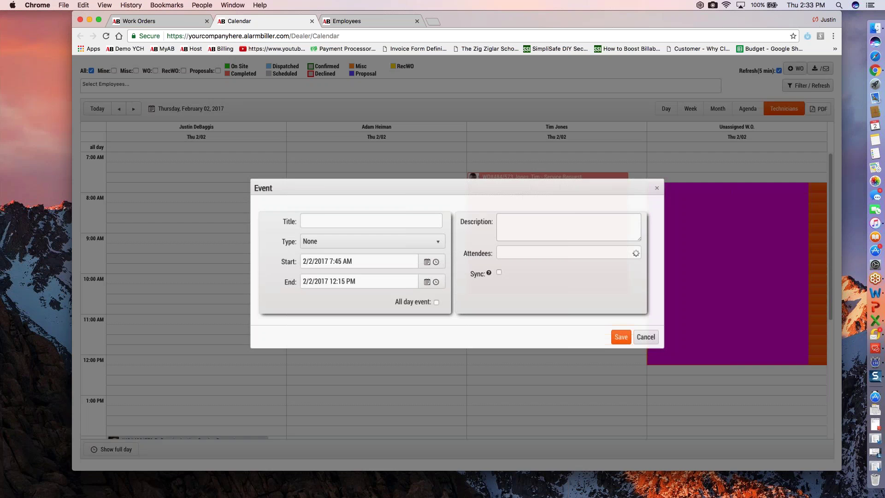
pyautogui.click(397, 240)
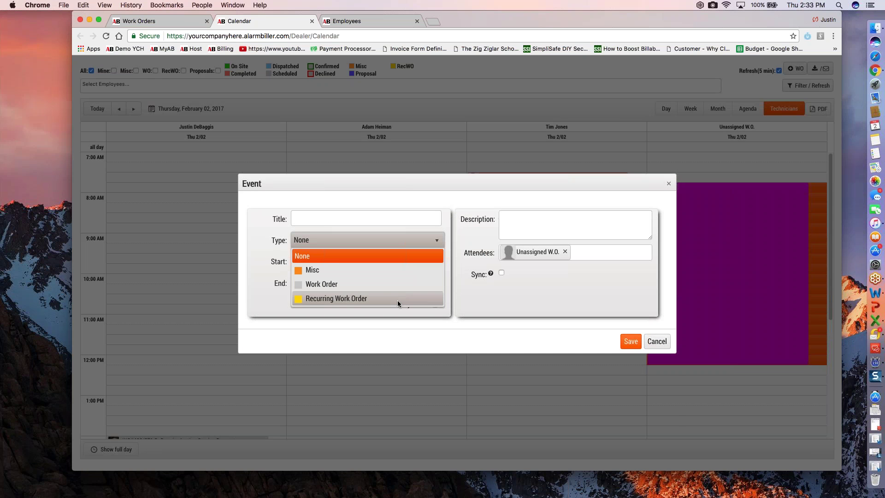
pyautogui.click(397, 299)
pyautogui.click(335, 324)
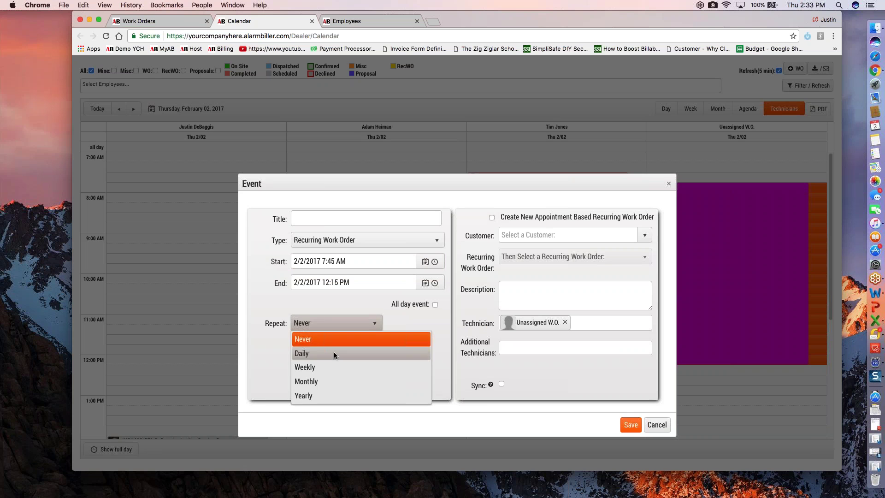
pyautogui.click(306, 381)
# Step: Make the event a new appointment-based recurring work order for the fifth listed customer's Lane Ave site and Burglar Alarm system, and save it
pyautogui.click(492, 217)
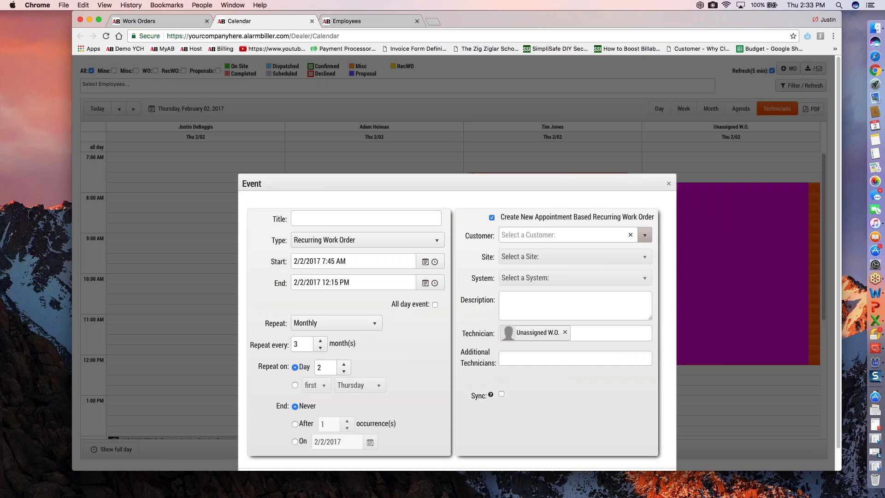
pyautogui.click(645, 236)
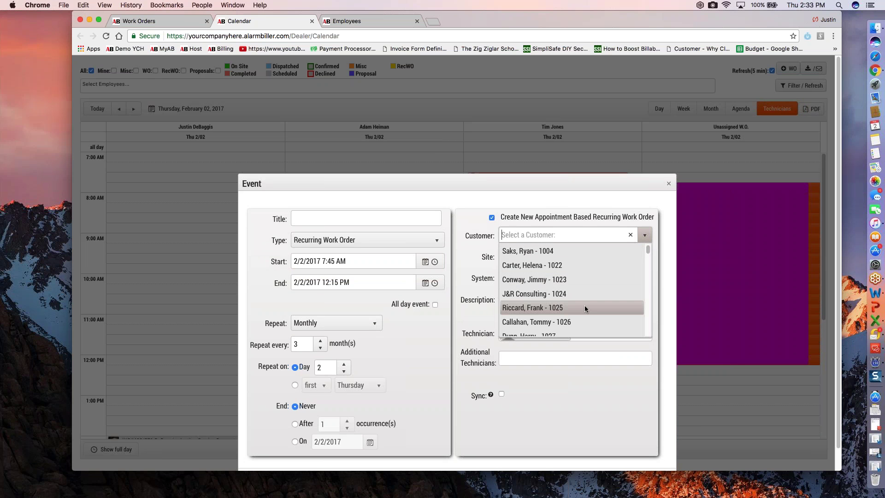
pyautogui.click(585, 308)
pyautogui.click(560, 256)
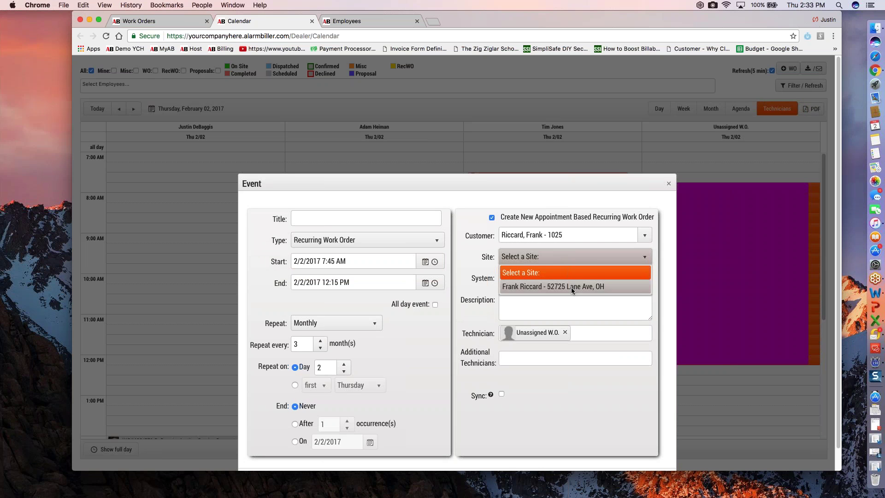
pyautogui.click(571, 286)
pyautogui.click(554, 277)
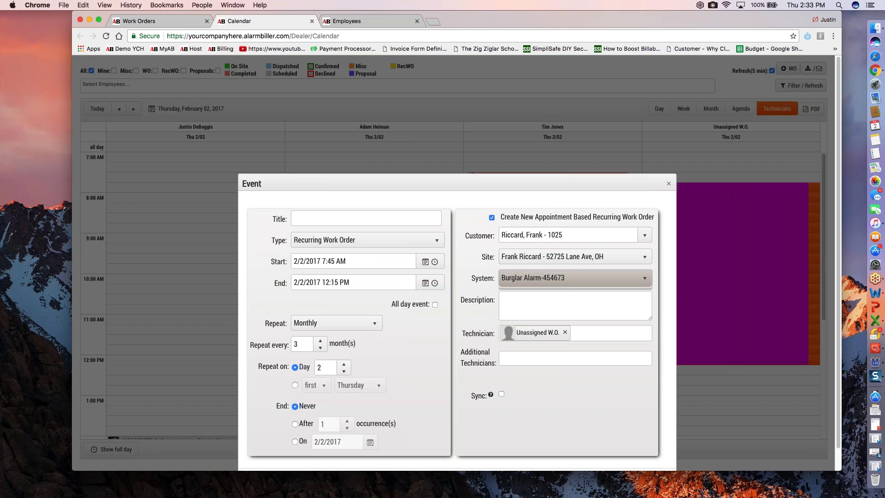
pyautogui.click(535, 294)
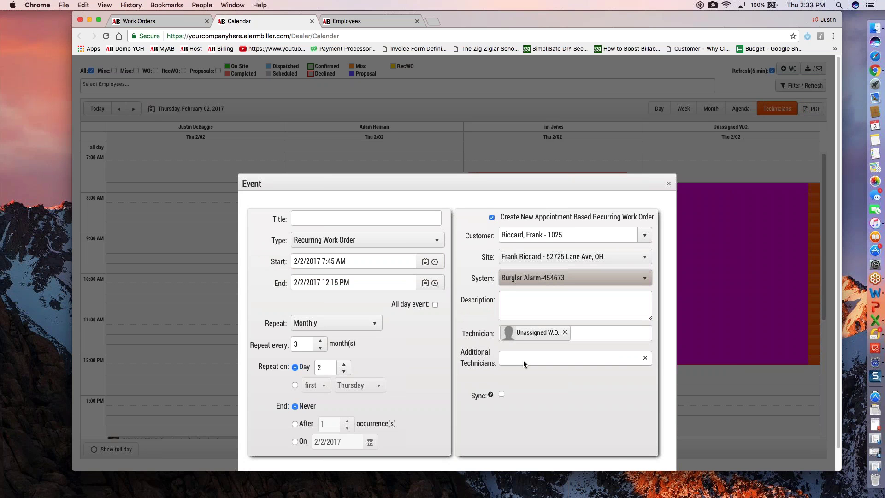
pyautogui.scroll(-1, 599, 443)
pyautogui.click(631, 461)
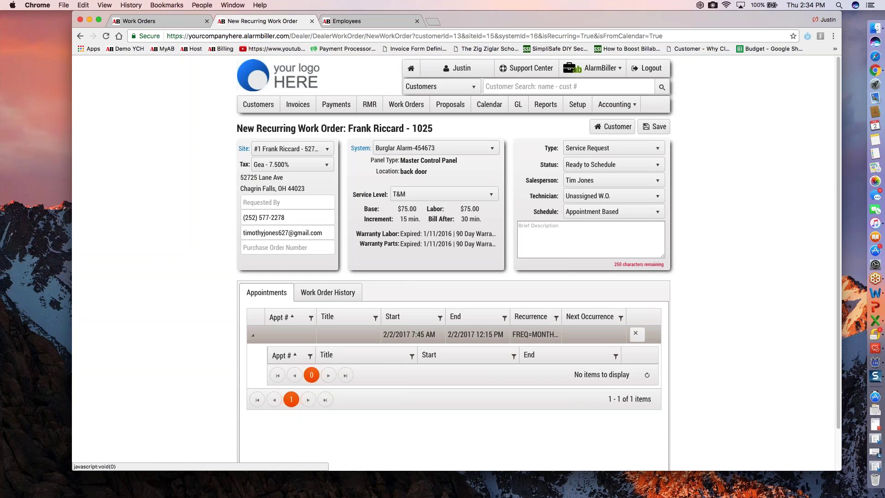
# Step: Set the new recurring work order's type to Inspection
pyautogui.click(590, 154)
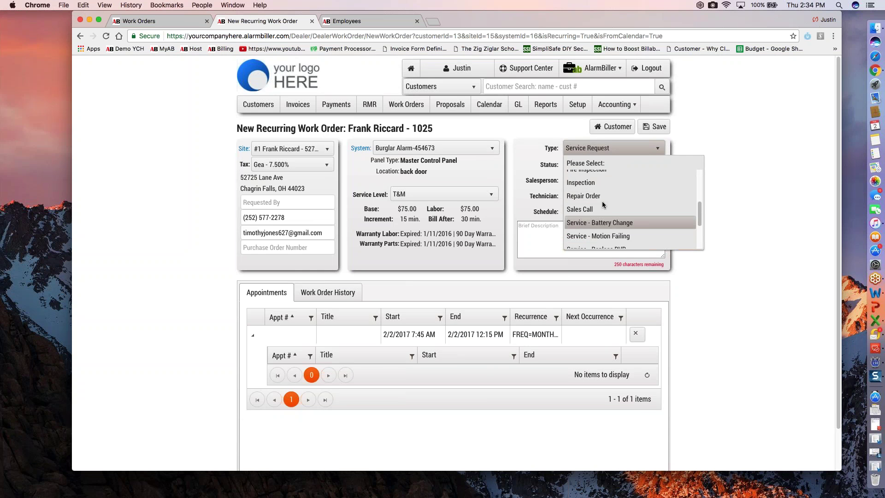
pyautogui.click(602, 205)
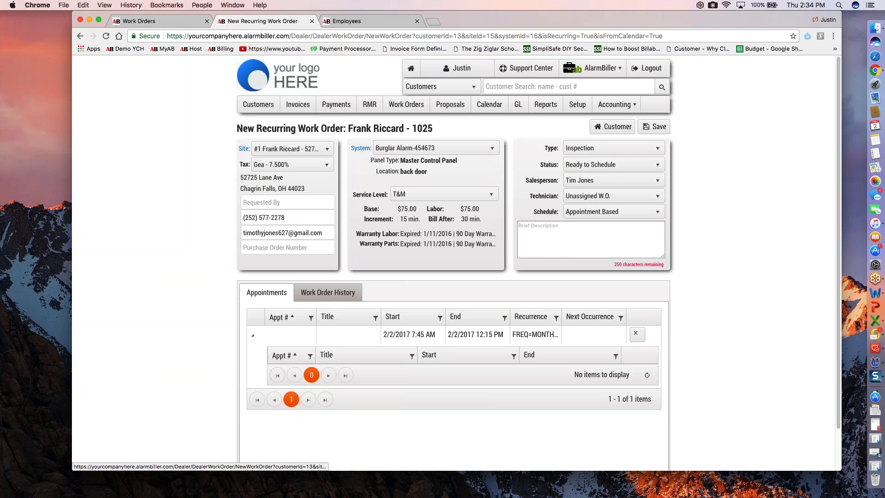
# Step: Check the new recurring work order's history and save the recurring work order
pyautogui.click(328, 292)
pyautogui.scroll(-1, 334, 291)
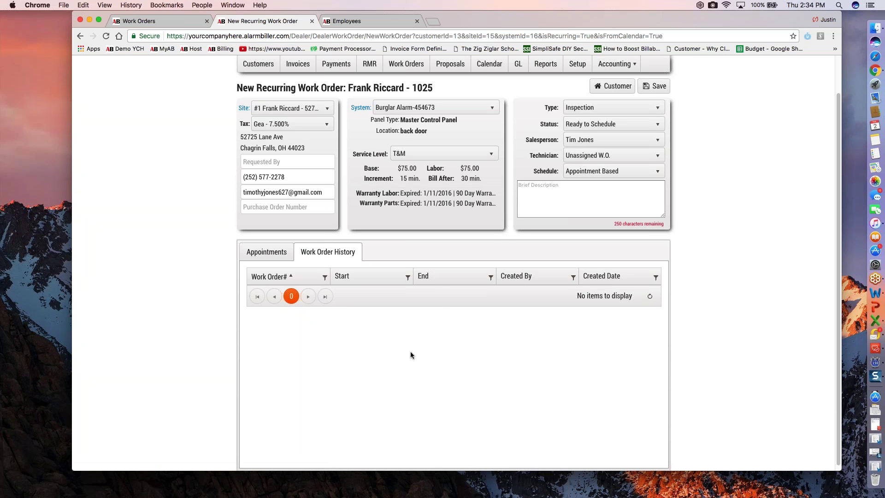
pyautogui.scroll(2, 410, 385)
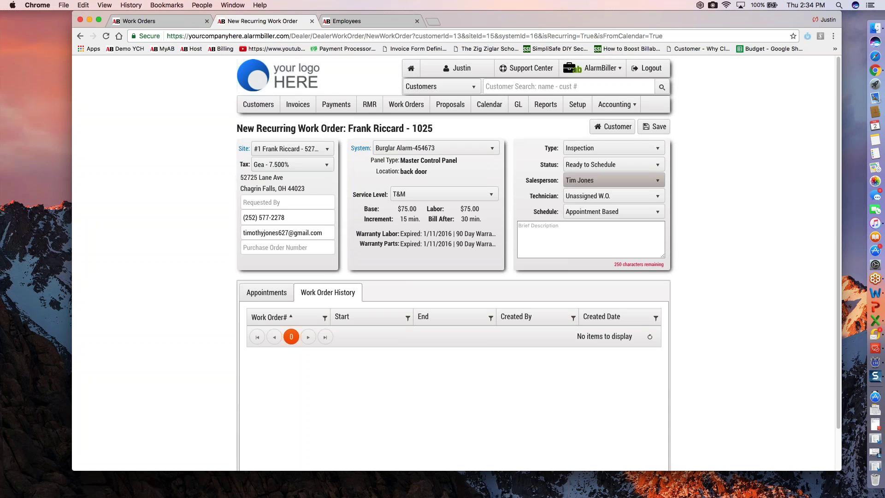
pyautogui.click(656, 128)
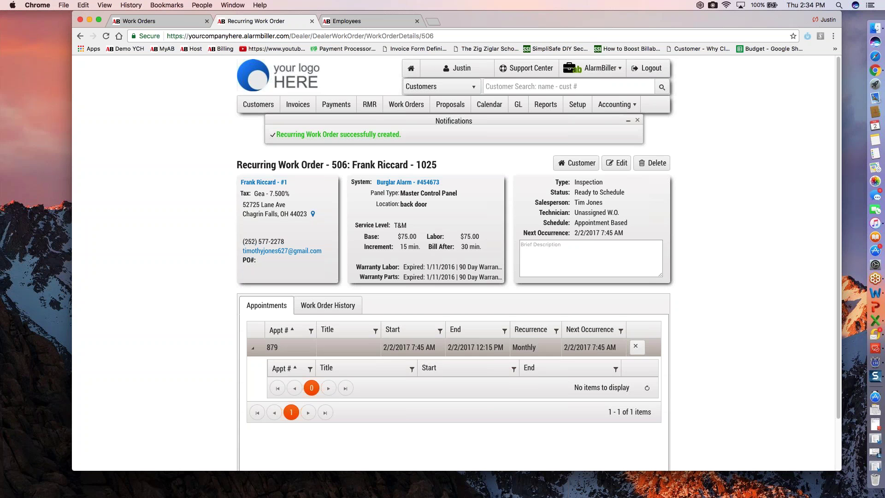
# Step: Open the calendar in a new browser tab and open only the current occurrence of the Unassigned W.O. recurring work order for editing
pyautogui.rightClick(499, 109)
pyautogui.click(511, 114)
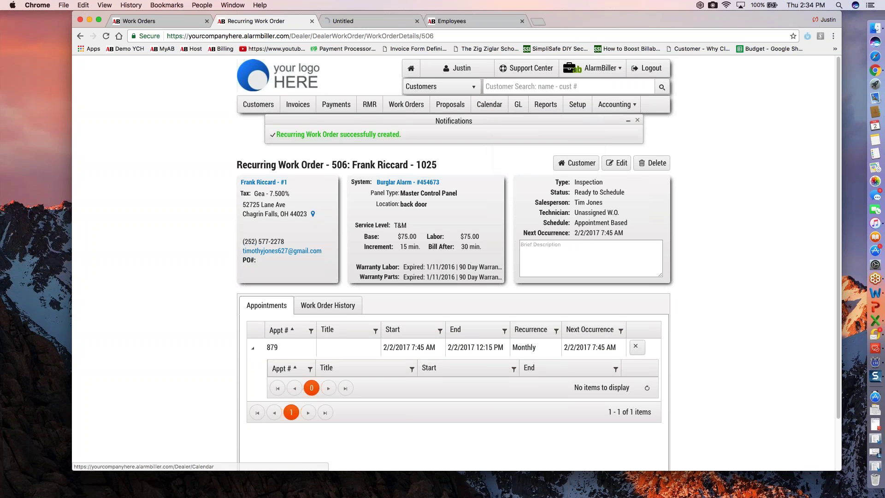
pyautogui.click(382, 21)
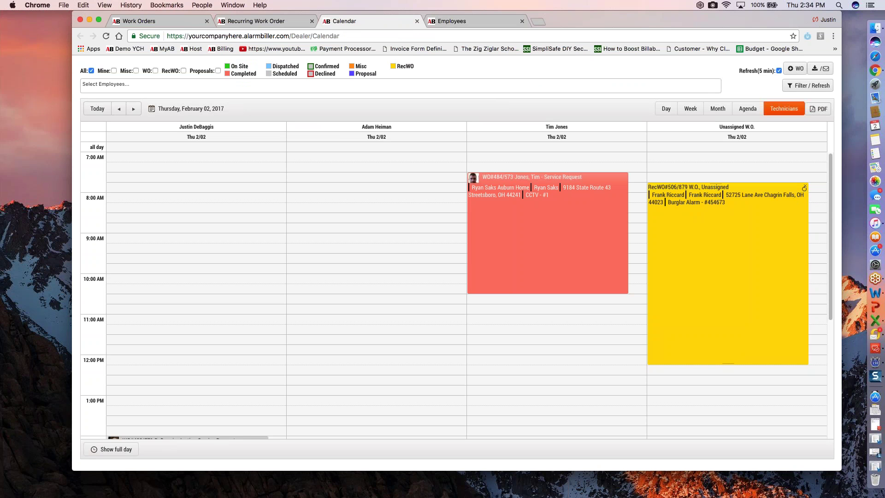
pyautogui.click(756, 253)
pyautogui.doubleClick(757, 252)
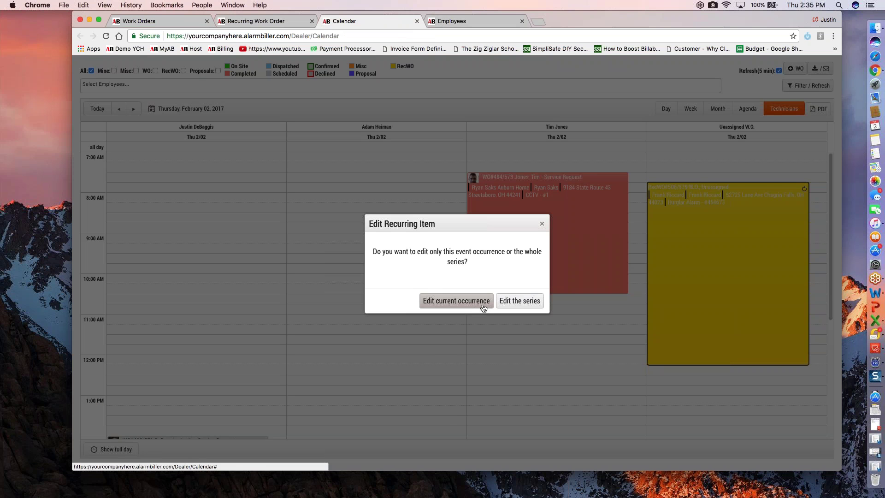
pyautogui.click(480, 305)
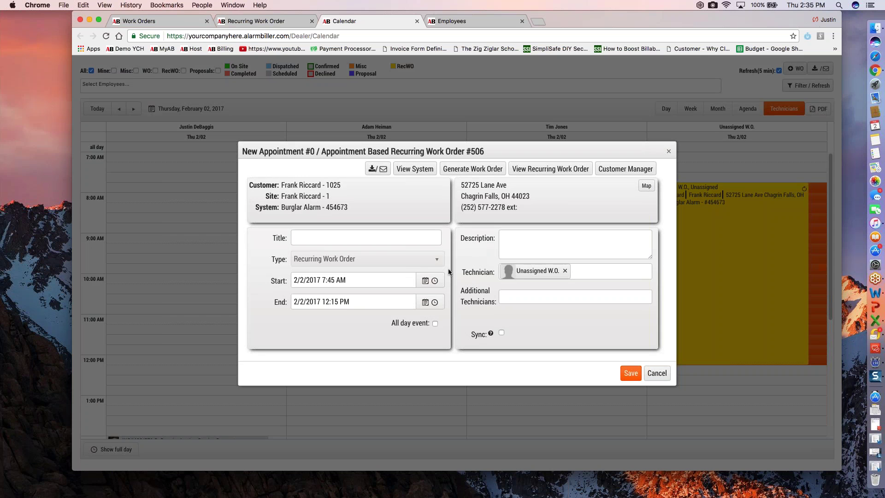
# Step: Try assigning the second listed technician to the occurrence, and restore Unassigned W.O. as its technician
pyautogui.click(566, 272)
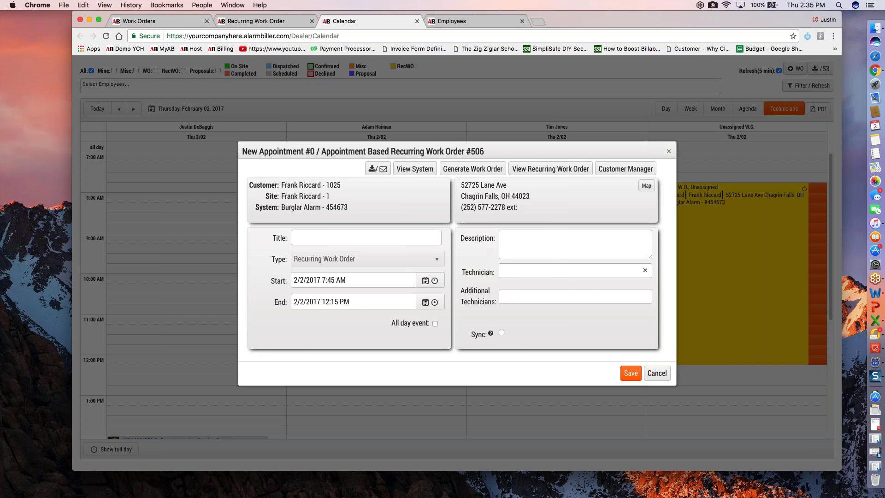
pyautogui.click(557, 272)
pyautogui.click(557, 303)
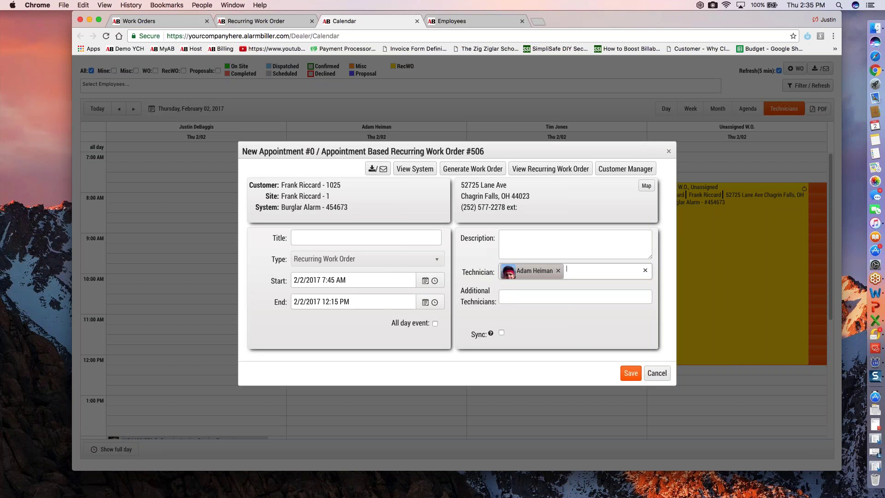
pyautogui.click(558, 271)
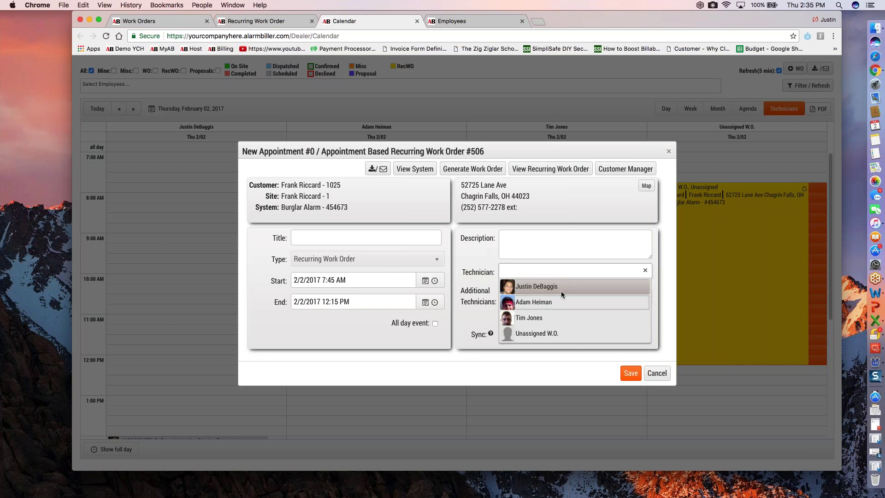
pyautogui.click(568, 337)
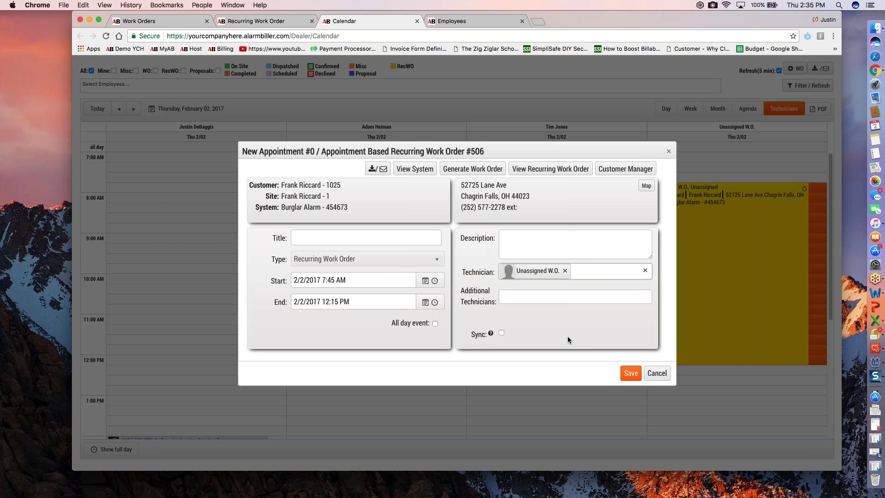
# Step: Generate a work order from the recurring occurrence without notifying the technician or the customer
pyautogui.click(485, 171)
pyautogui.click(385, 291)
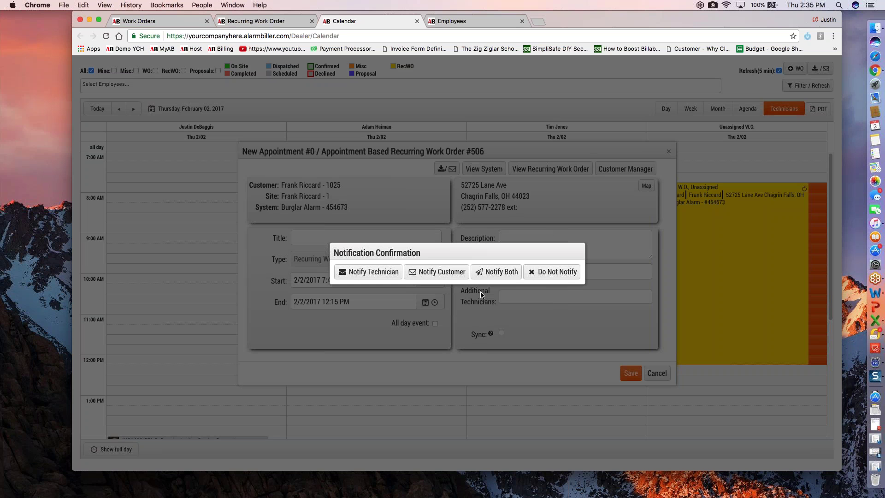
pyautogui.click(554, 275)
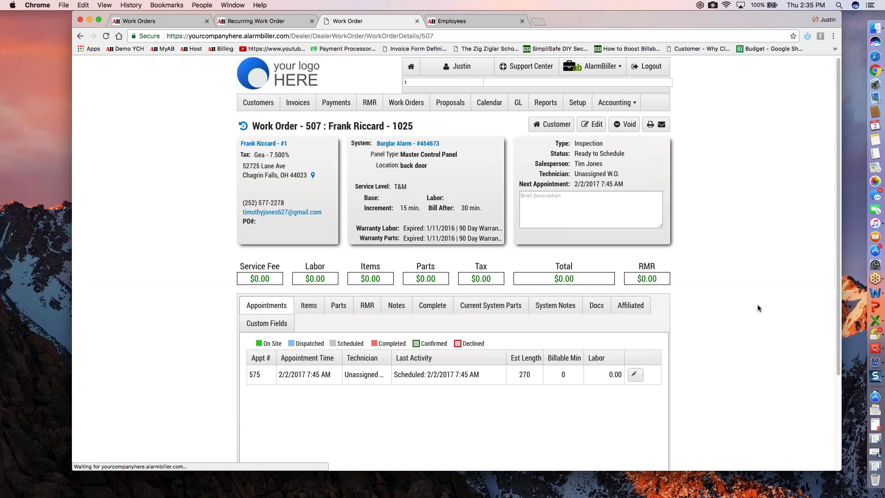
# Step: Open the calendar in a new browser tab and reassign the generated Inspection work order from Unassigned W.O. to the second technician without sending notifications
pyautogui.rightClick(490, 106)
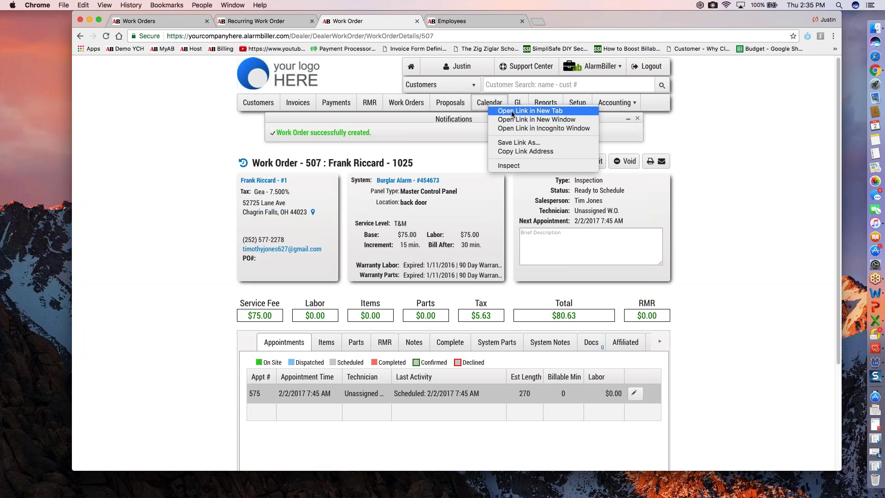
pyautogui.click(513, 112)
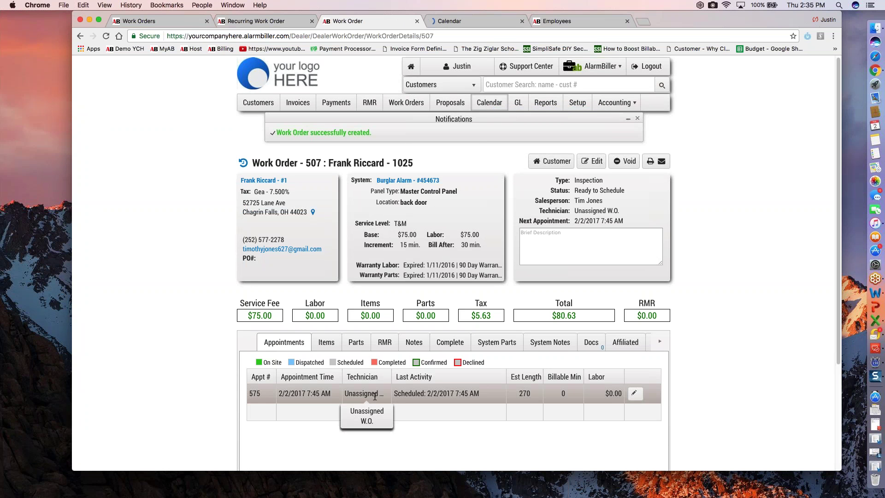
pyautogui.click(466, 21)
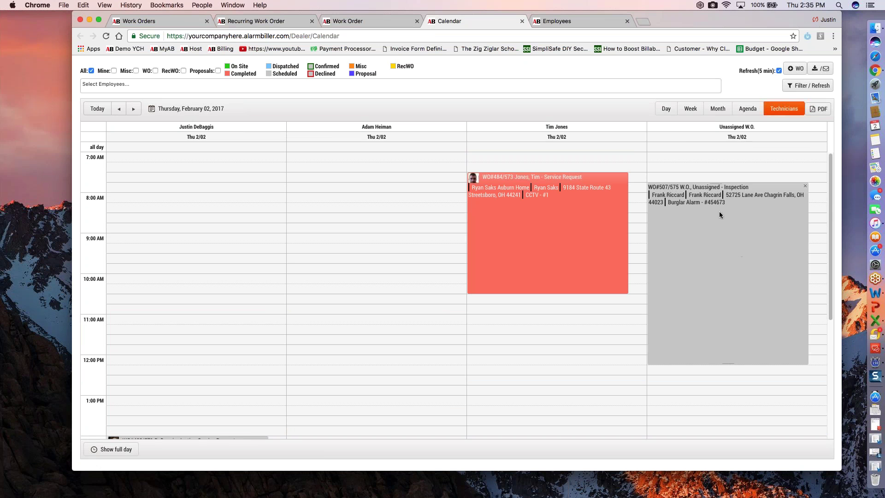
pyautogui.scroll(-10, 758, 281)
pyautogui.scroll(7, 759, 293)
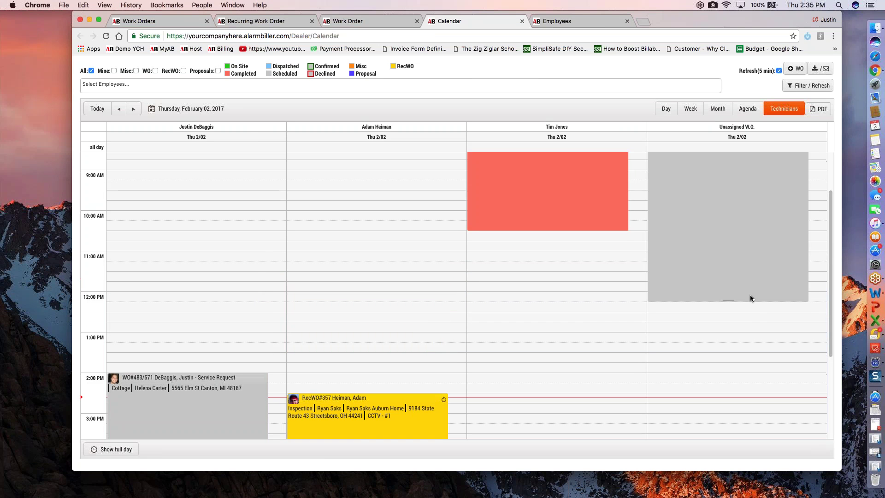
pyautogui.scroll(-3, 749, 308)
pyautogui.scroll(6, 737, 223)
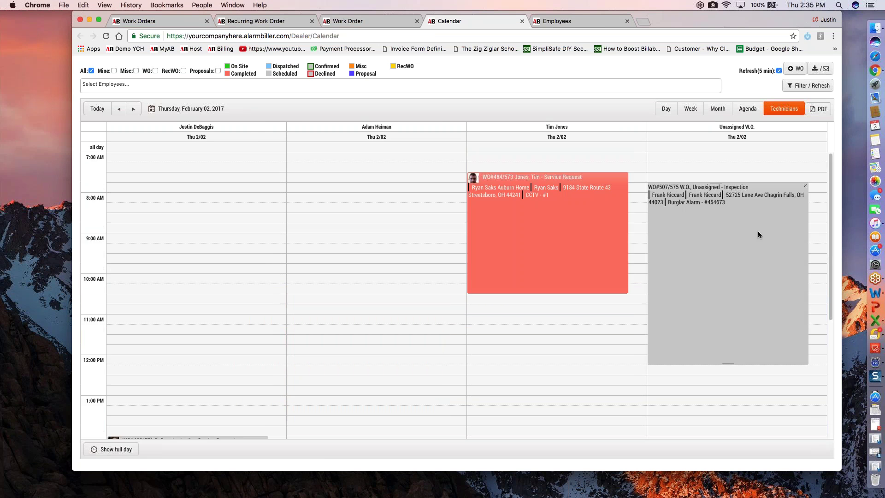
pyautogui.moveTo(757, 234); pyautogui.dragTo(372, 254)
pyautogui.click(551, 271)
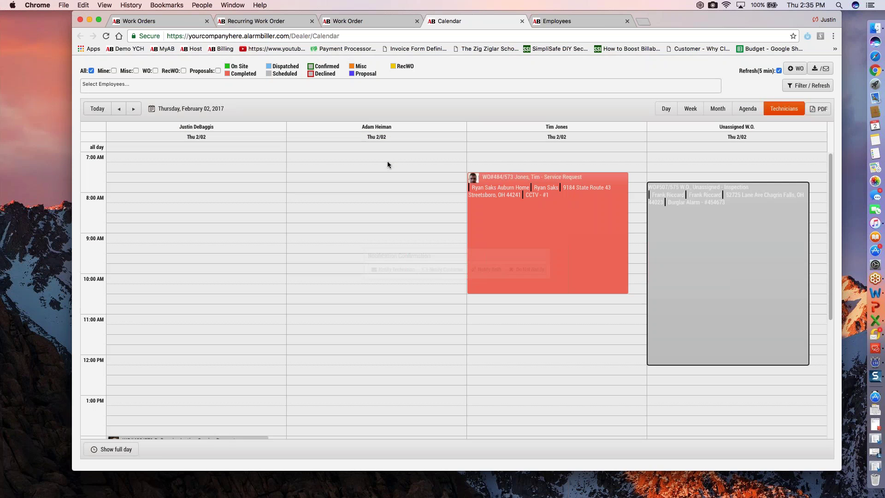